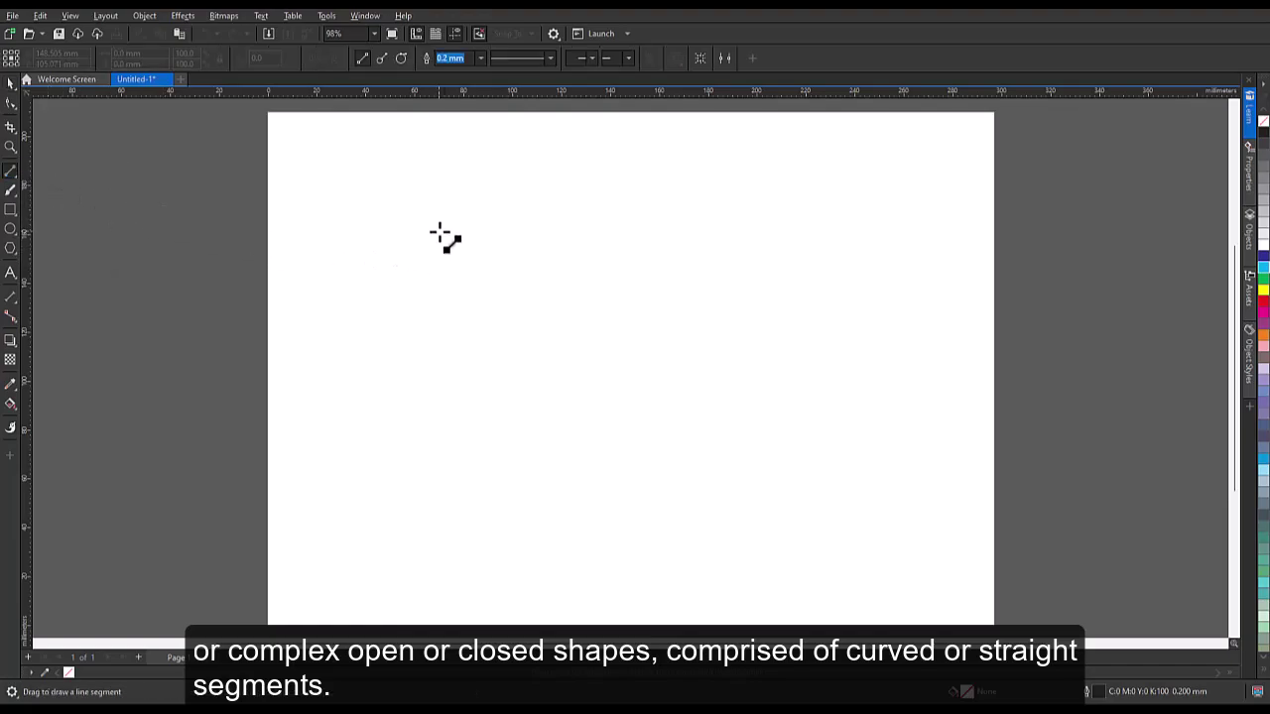
- Draw a horizontal two-point line about 180 mm long, and below it a downward-bulging 3-point curve about 95 mm wide and 33 mm high
drag(427, 250, 868, 260)
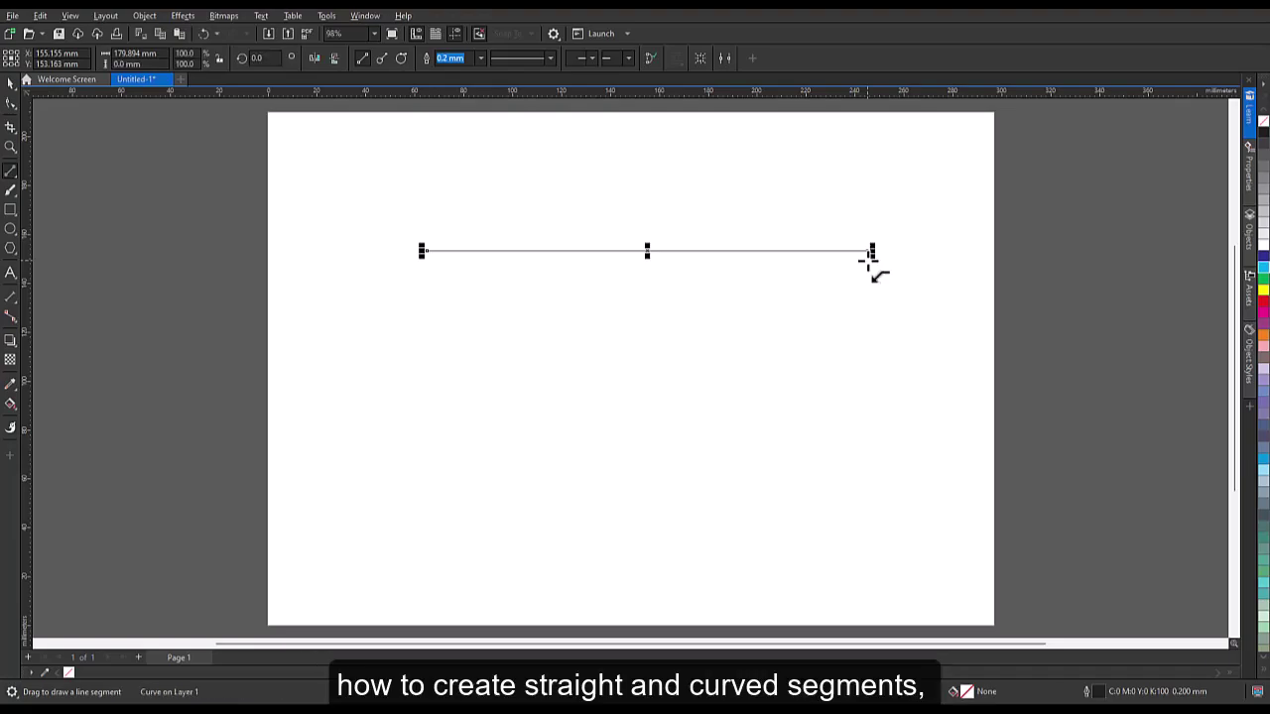
click(14, 177)
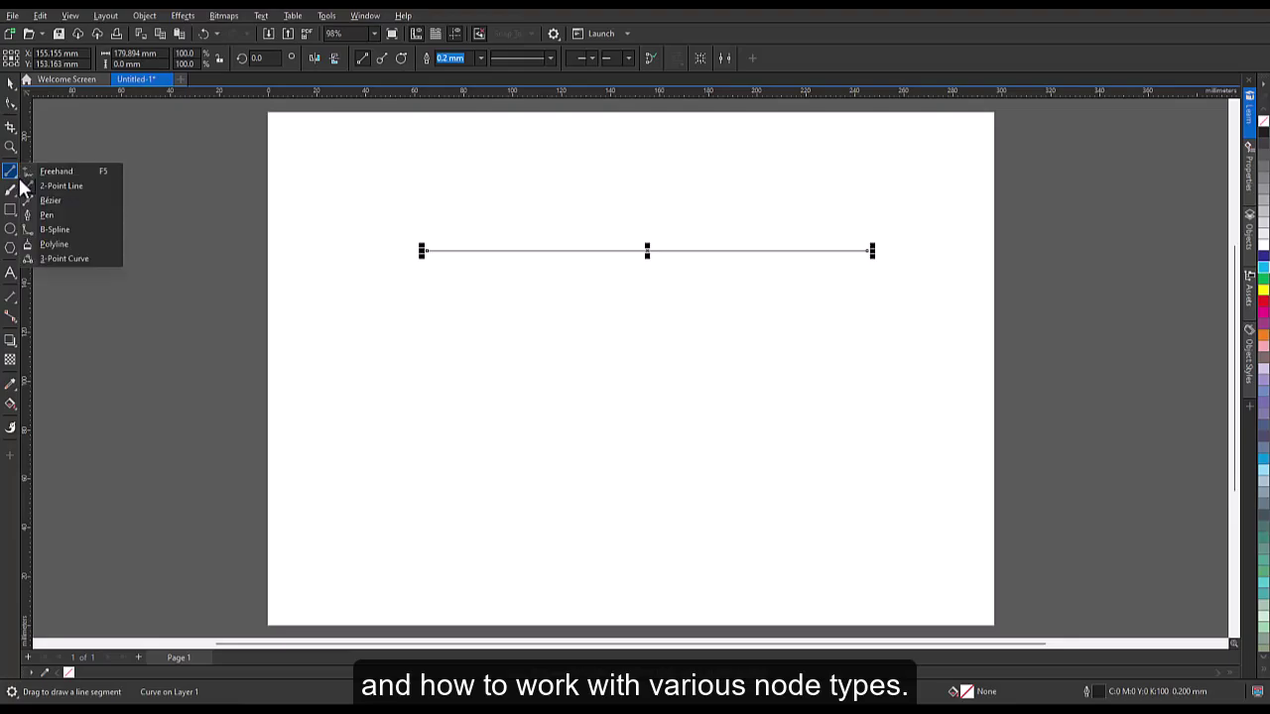
click(60, 258)
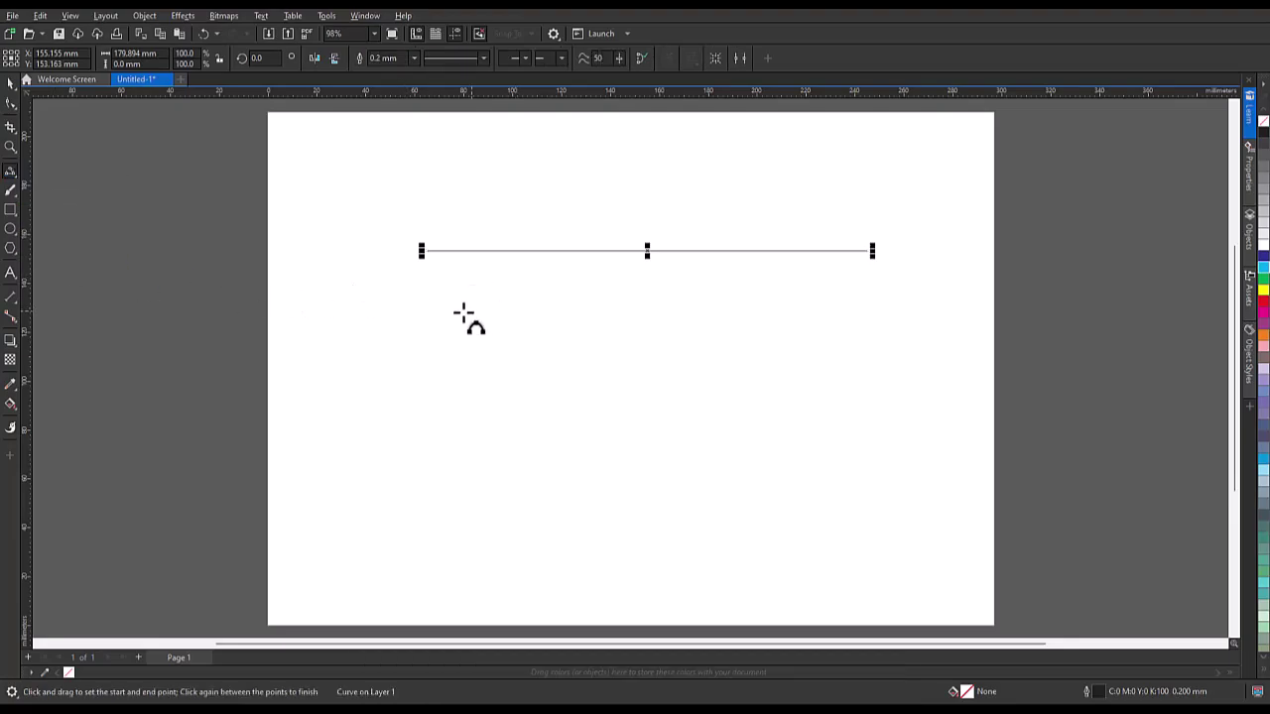
drag(419, 317, 650, 317)
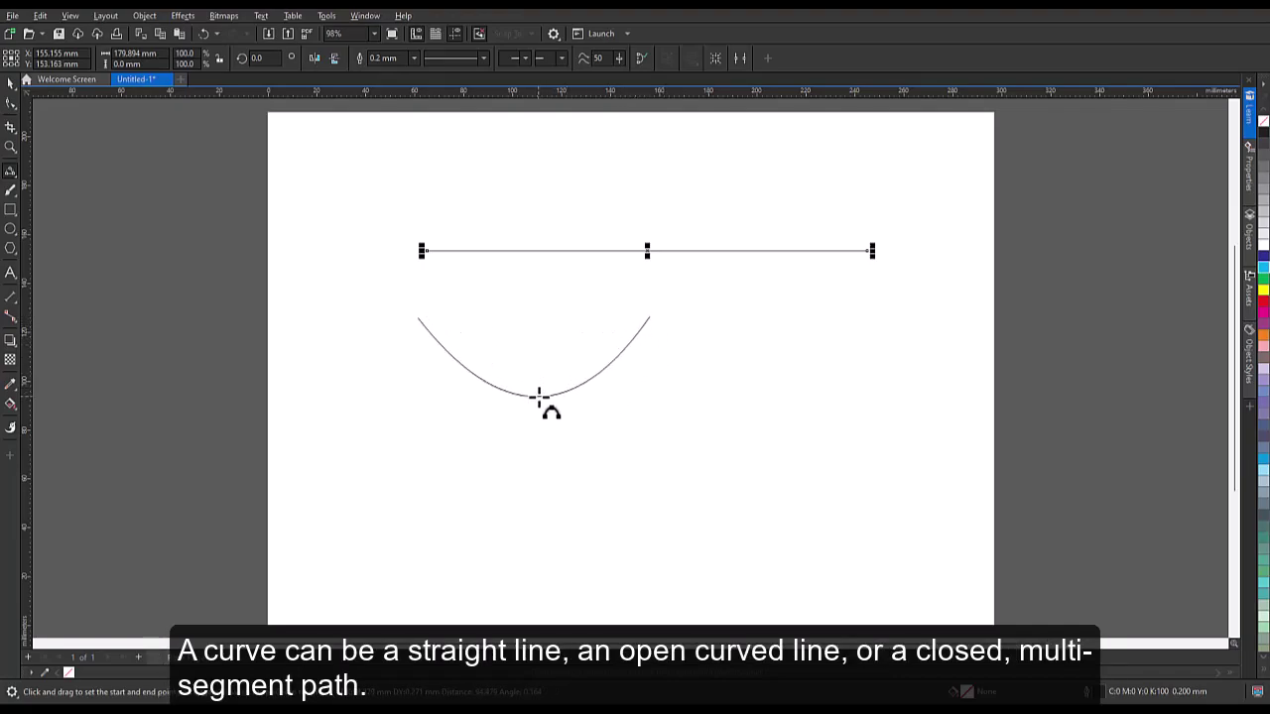
click(539, 397)
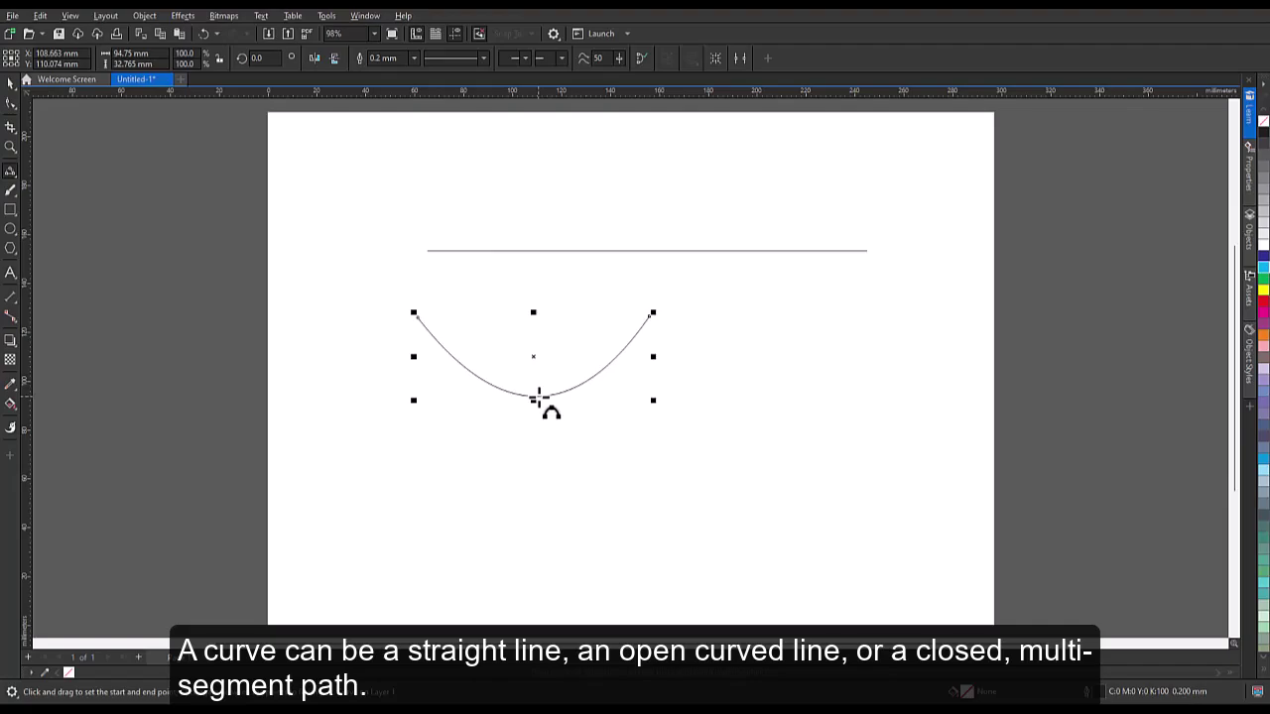
- Draw a polyline about 192 mm wide and 85 mm high with straight zigzag segments that continue into a wavy freehand section
click(17, 180)
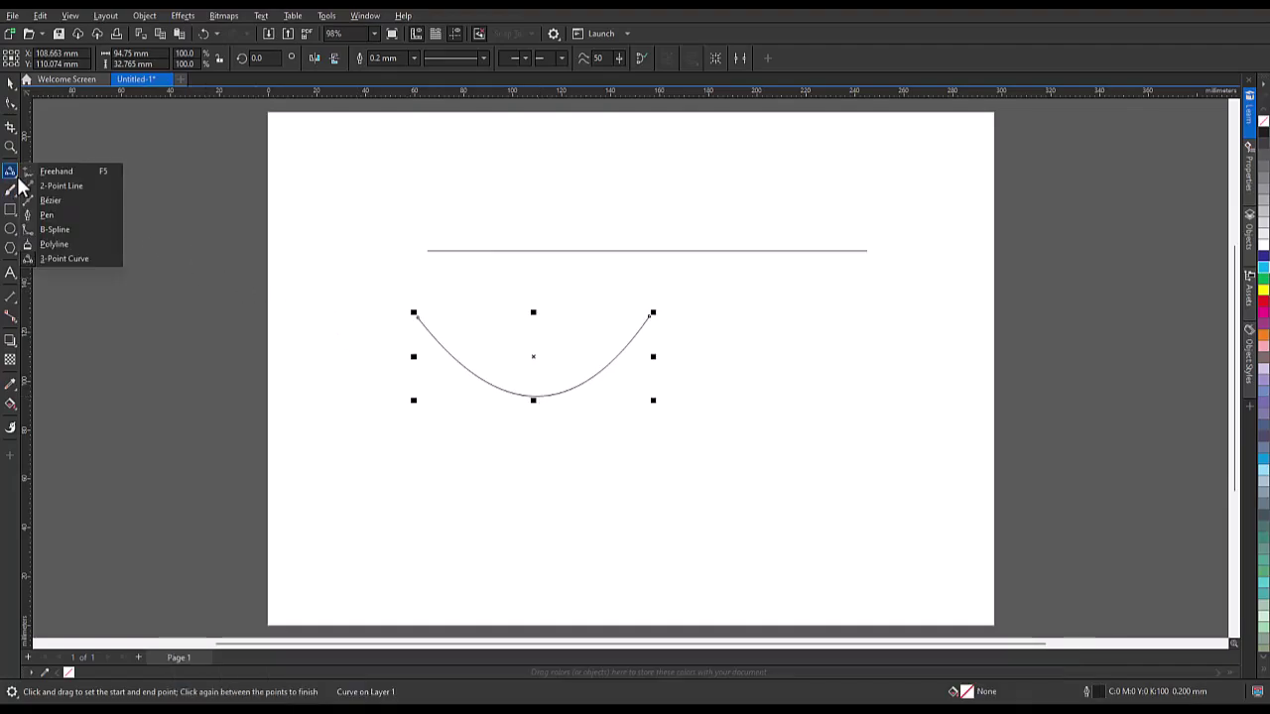
click(73, 245)
click(745, 363)
click(817, 298)
click(858, 359)
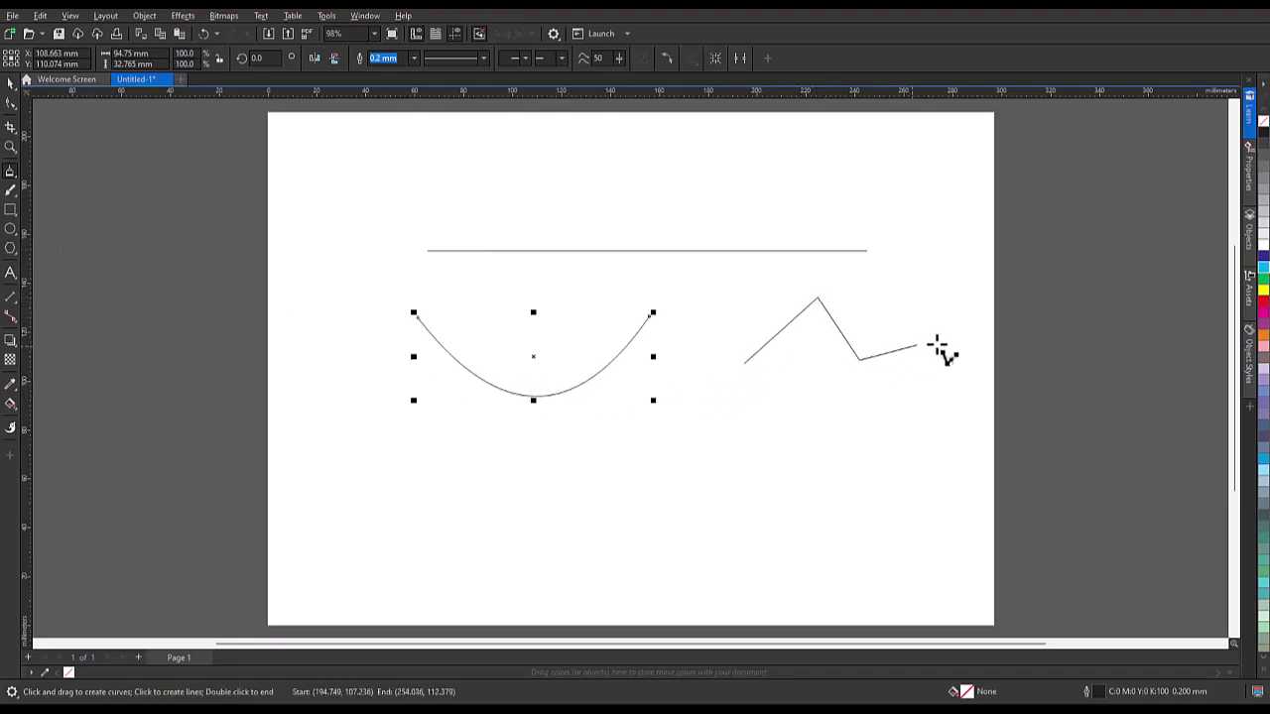
click(955, 345)
click(917, 431)
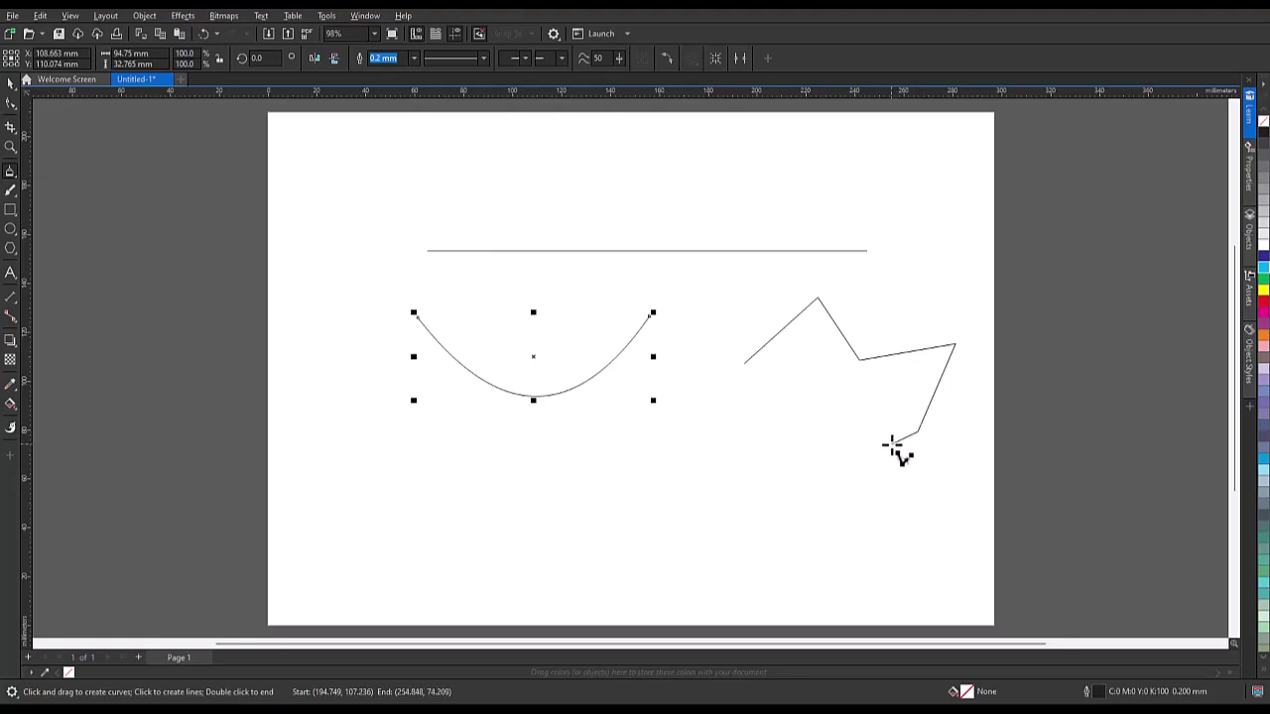
mouse_move(872, 454)
mouse_down()
mouse_move(836, 455)
mouse_move(792, 418)
mouse_move(733, 411)
mouse_move(666, 498)
mouse_move(488, 504)
mouse_up()
double_click(487, 503)
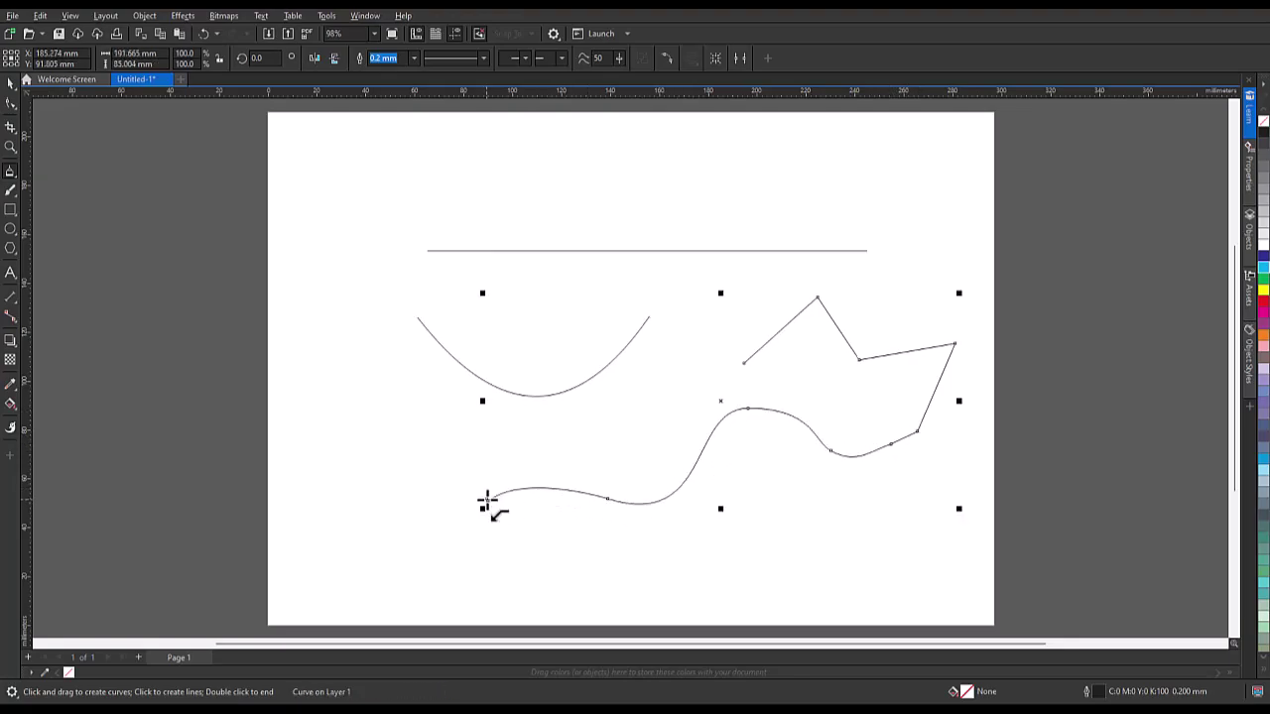
- Select all the drawn curves on the page and delete them
key(space)
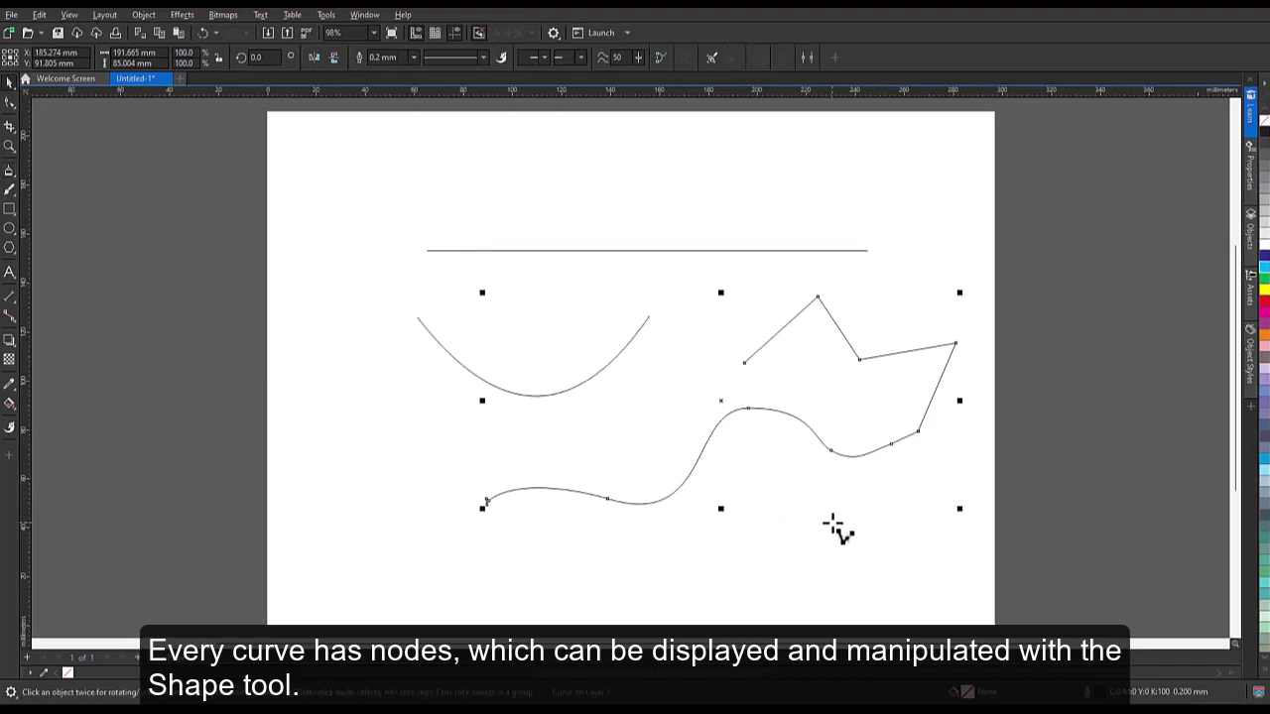
drag(369, 209, 972, 568)
key(Delete)
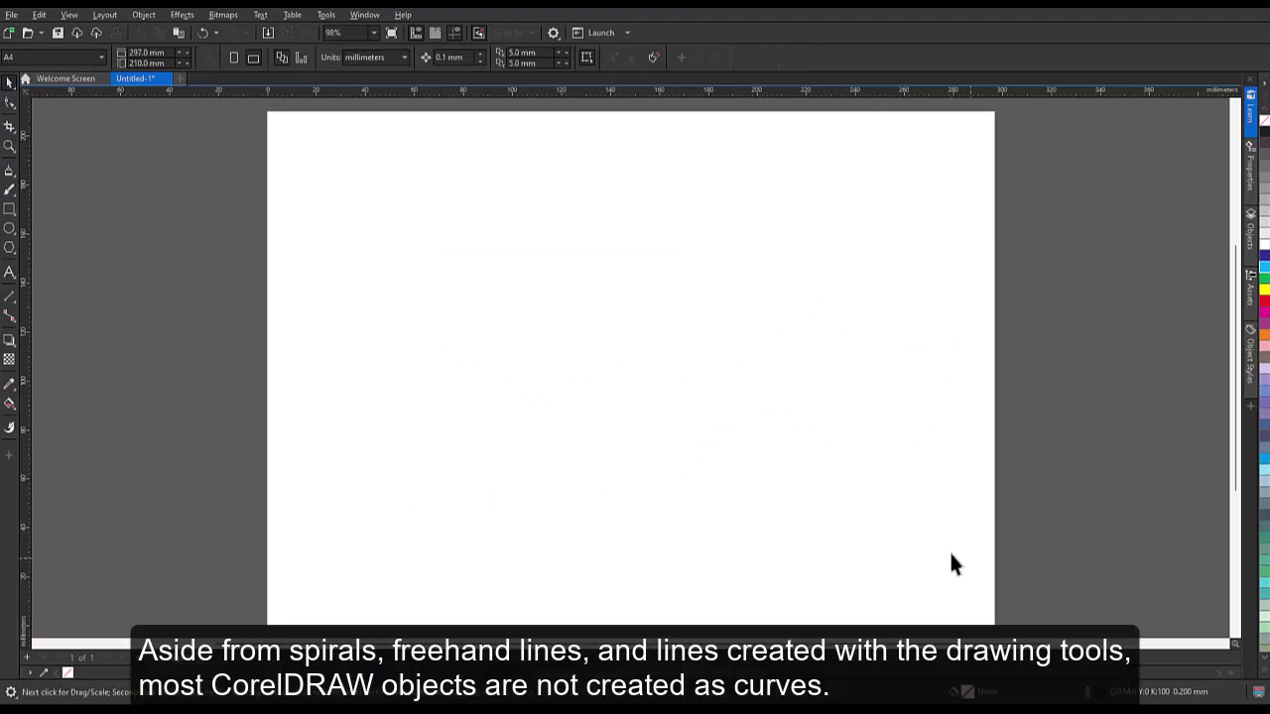
- Draw a rectangle about 133 mm by 86 mm in the middle of the page and display the Objects docker
click(9, 209)
drag(482, 237, 807, 447)
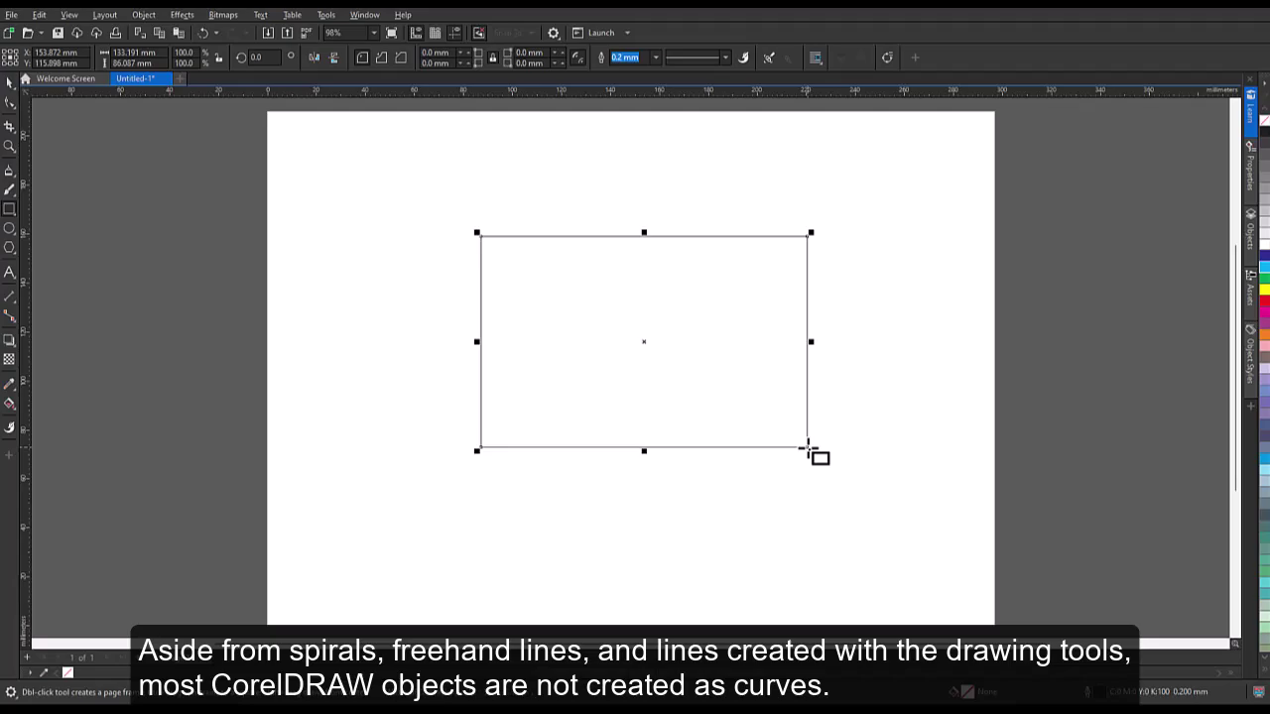
click(1250, 243)
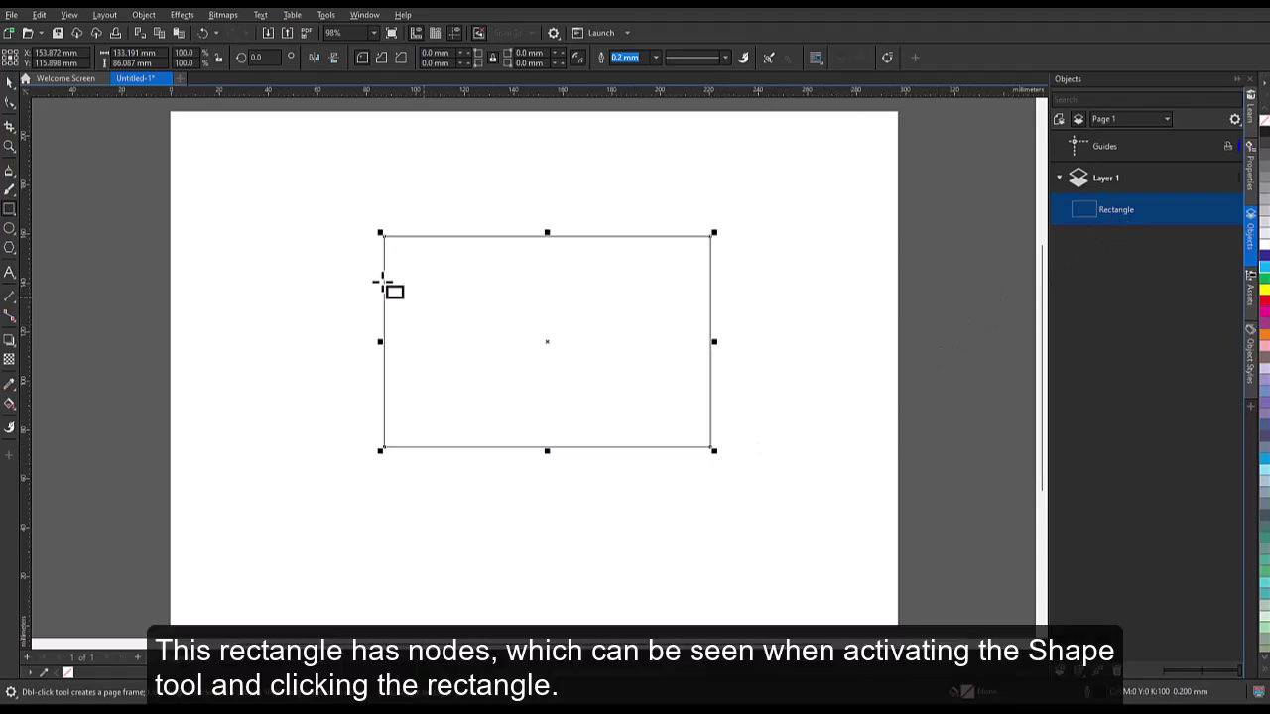
- Round only the rectangle's upper-left corner to about 26.5 mm and its lower-right corner to about 30.3 mm by reshaping their nodes
click(9, 104)
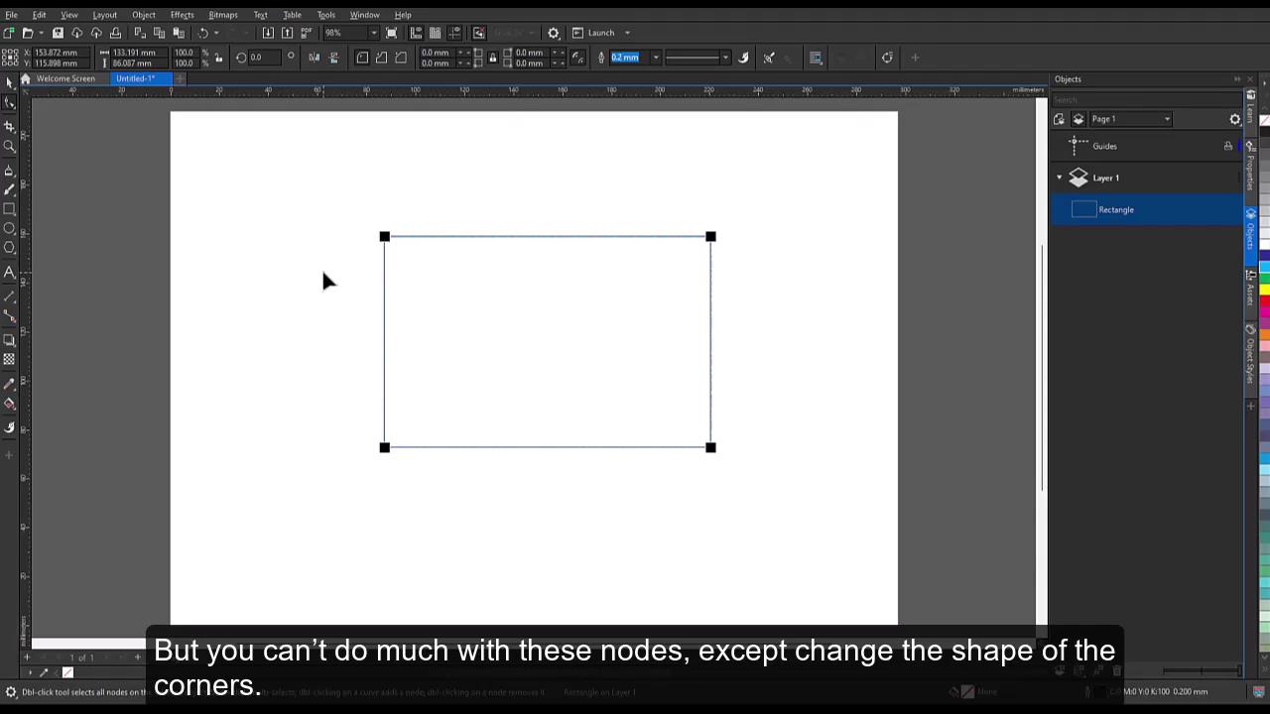
drag(386, 239, 448, 238)
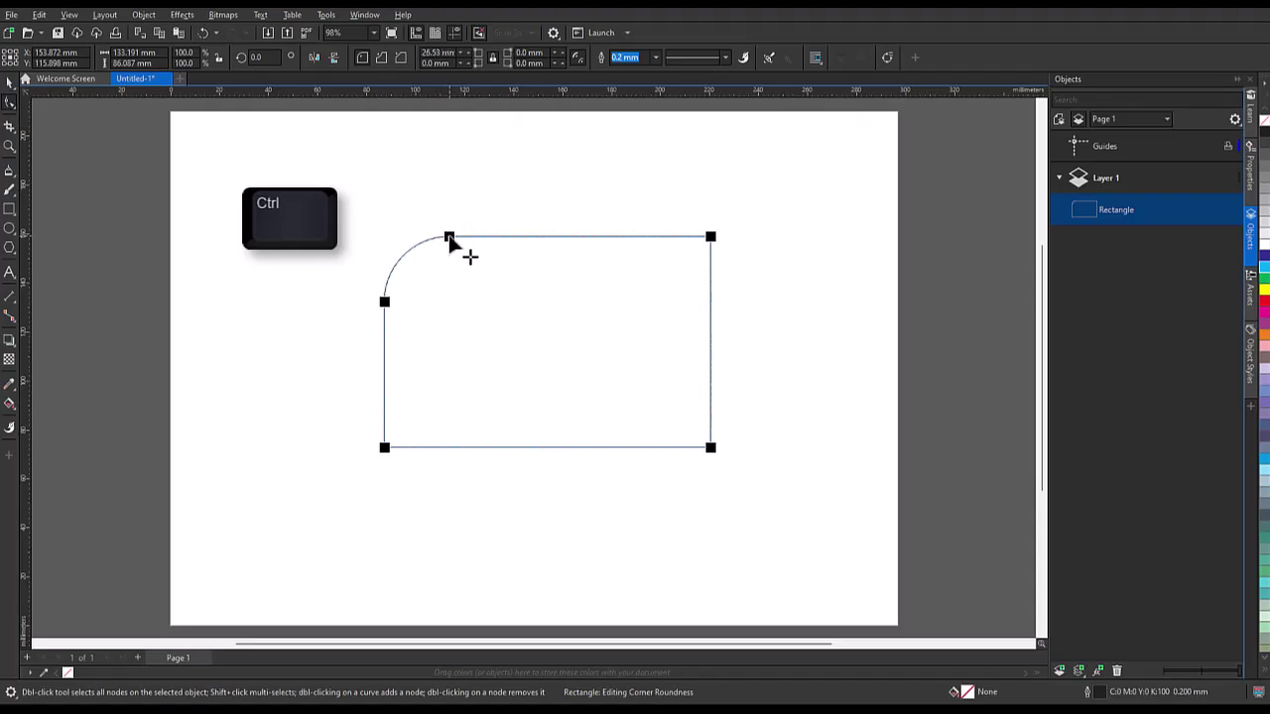
drag(712, 450, 636, 449)
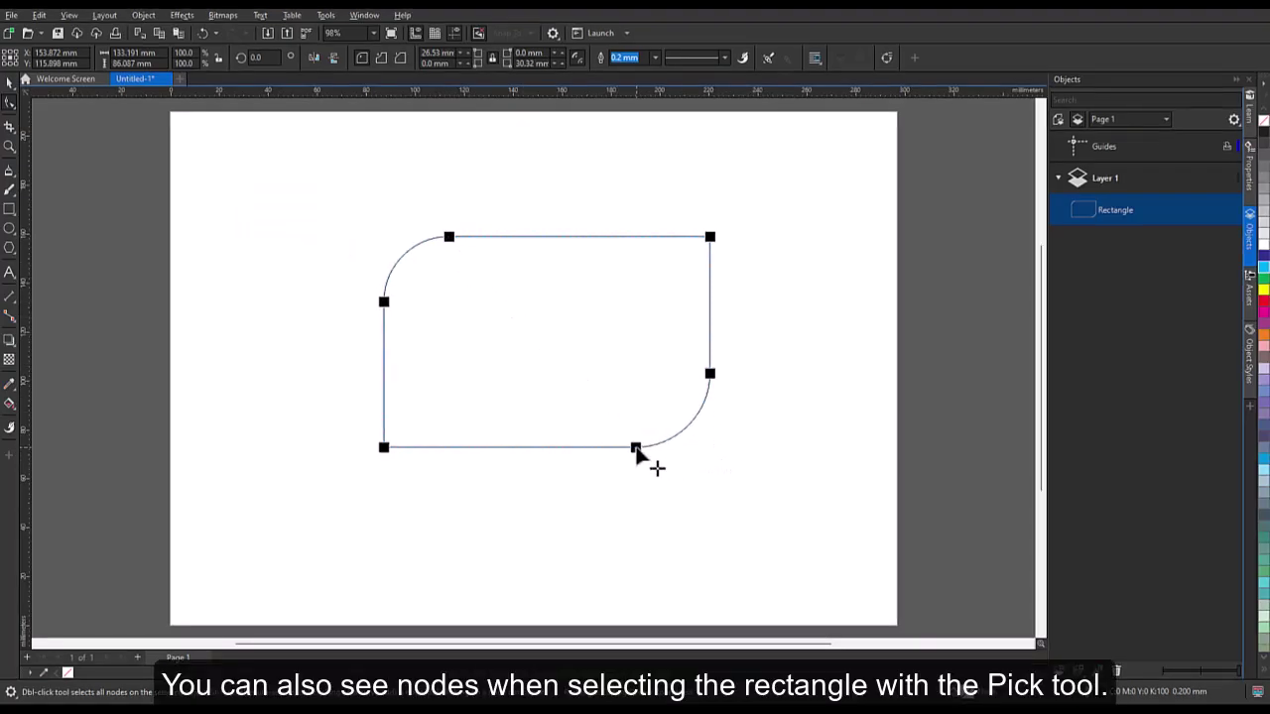
click(10, 83)
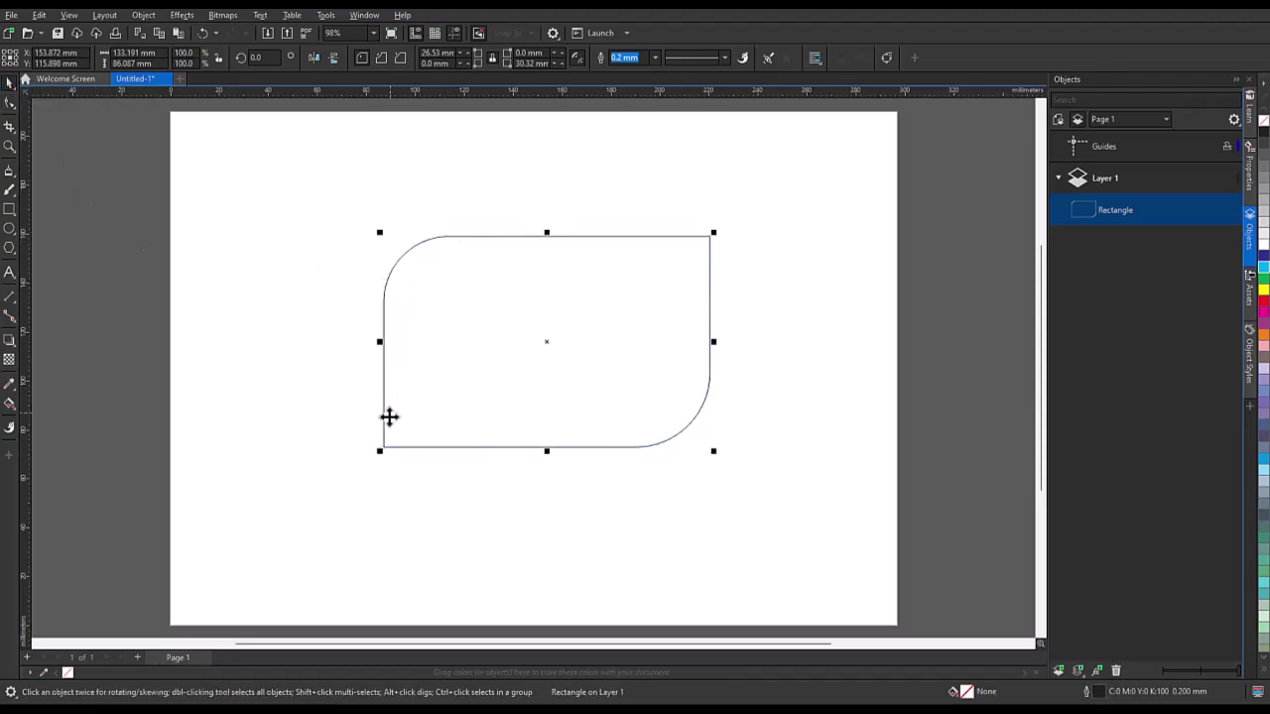
click(383, 447)
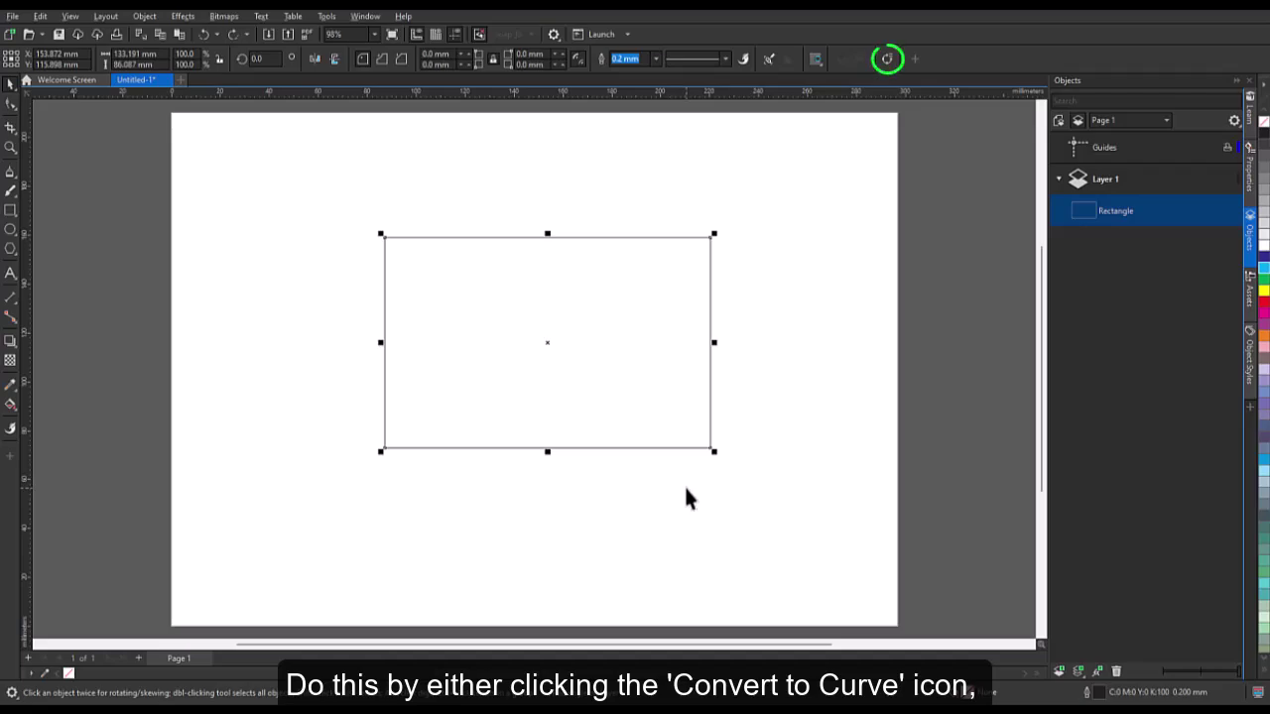
- Convert the rectangle to curves
right_click(709, 446)
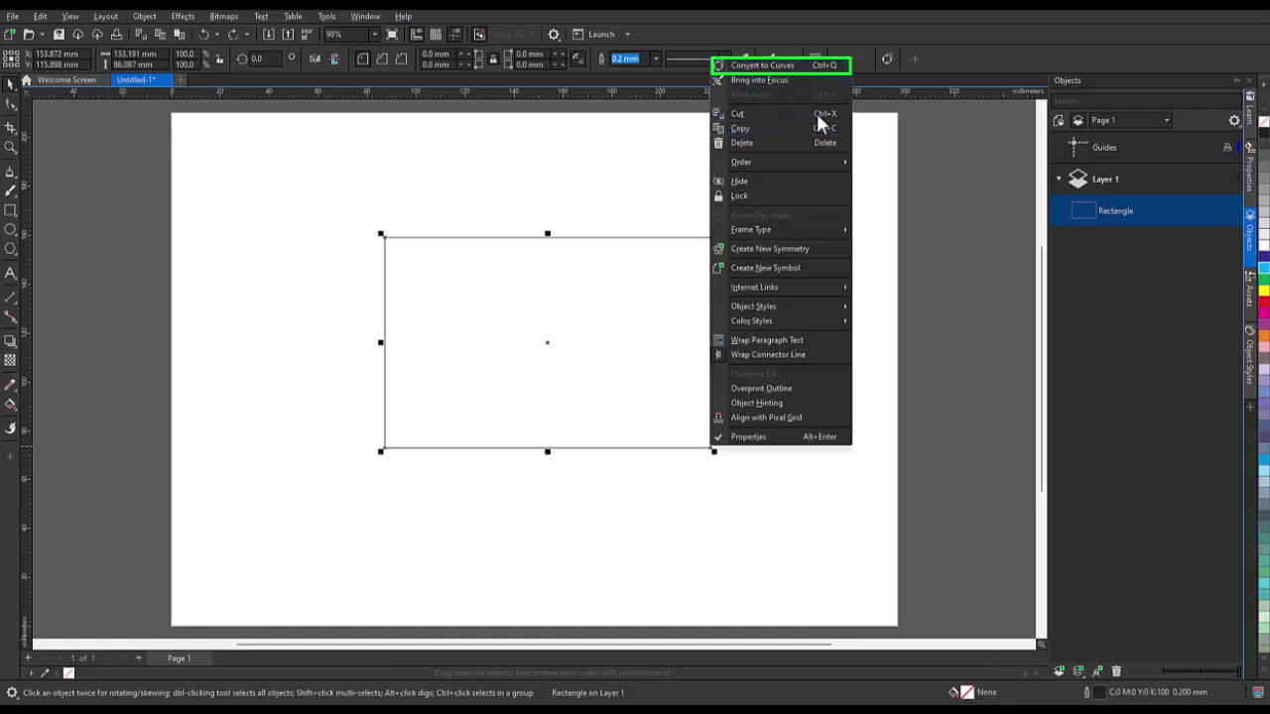
click(853, 451)
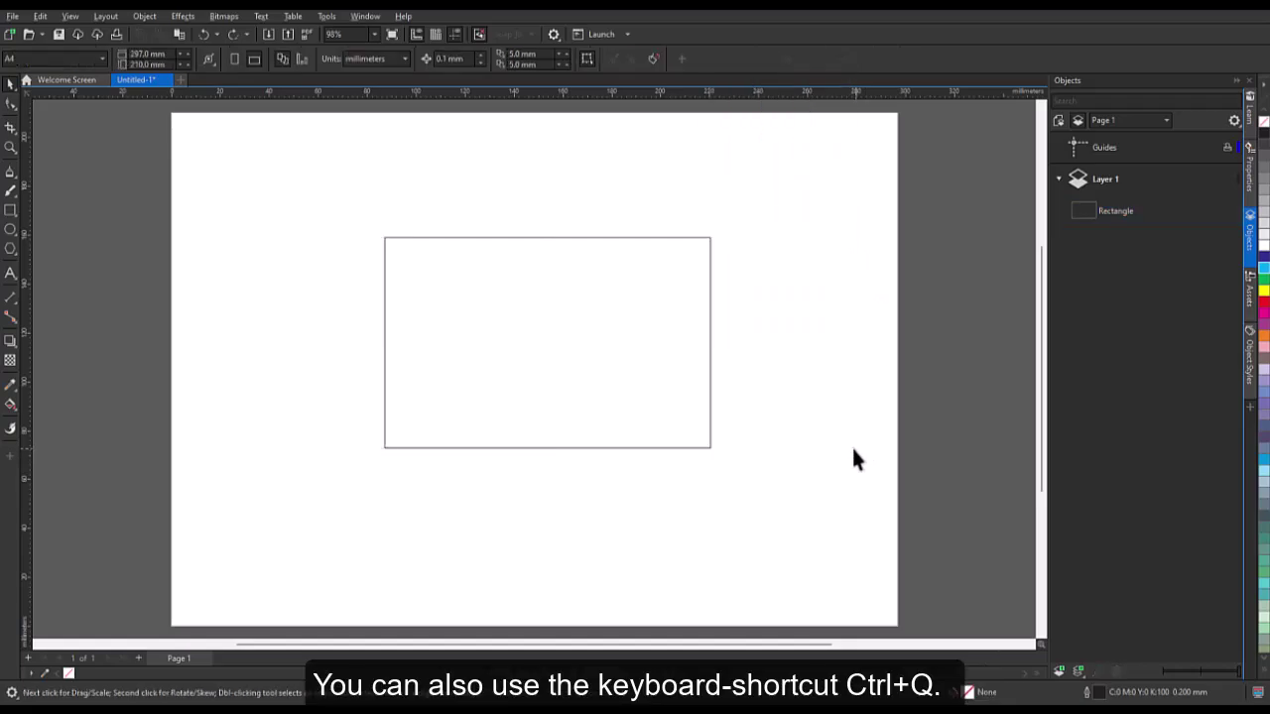
click(710, 448)
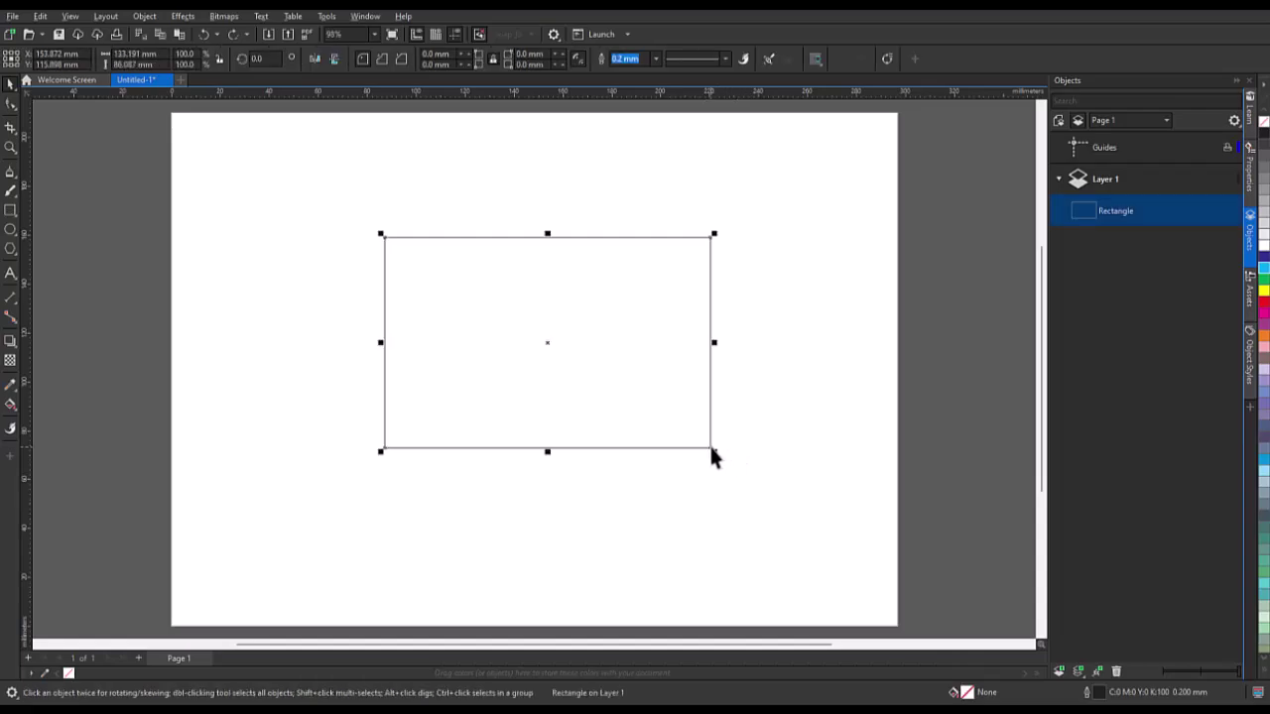
key(ctrl+q)
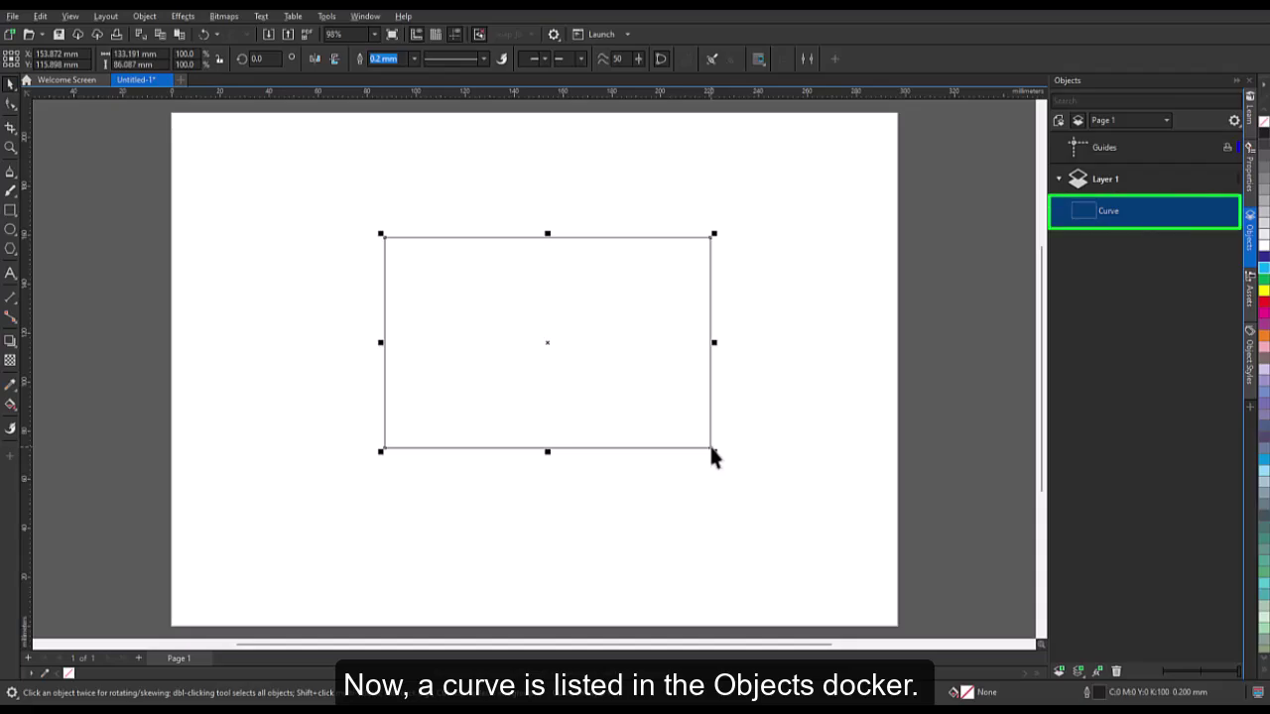
- Move the lower-left node of the converted rectangle up and inward with the Shape tool
click(11, 107)
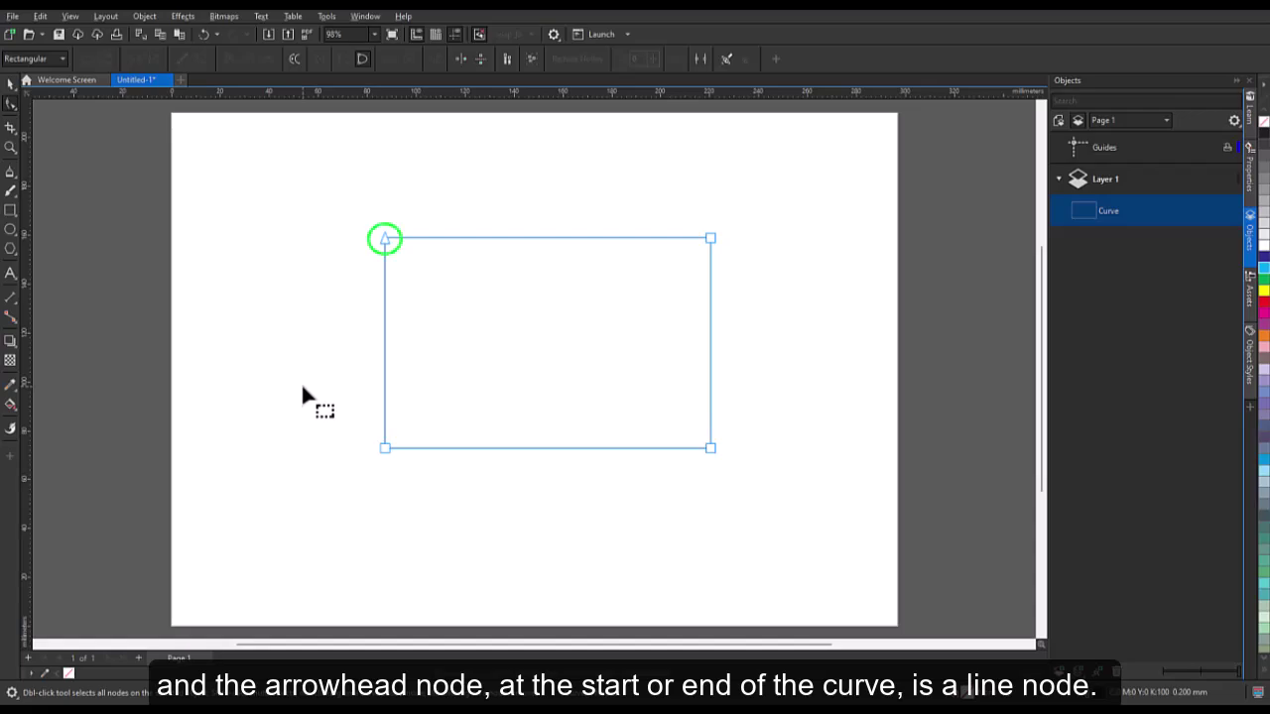
click(385, 448)
drag(387, 452, 436, 391)
key(ctrl+z)
- Marquee-select the curve's two lower nodes, clear the selection, and try a freehand marquee around the lower-left node
drag(367, 337, 599, 377)
drag(801, 490, 800, 490)
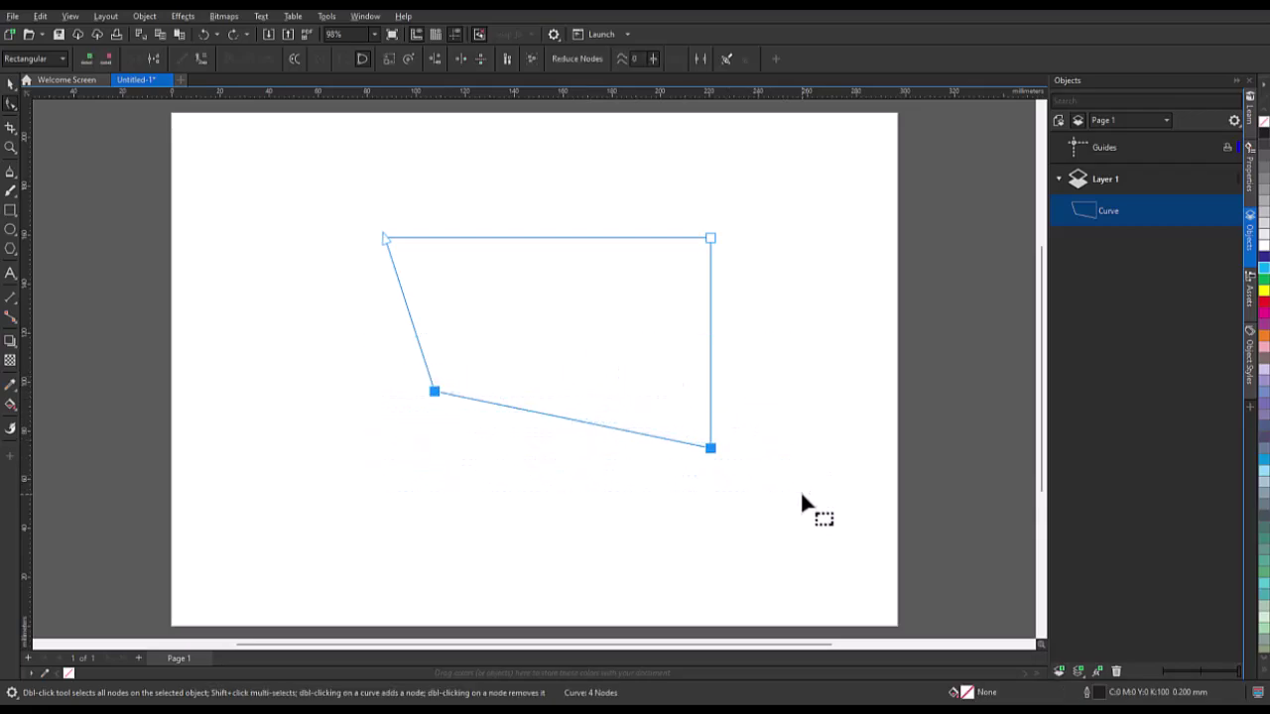
click(449, 438)
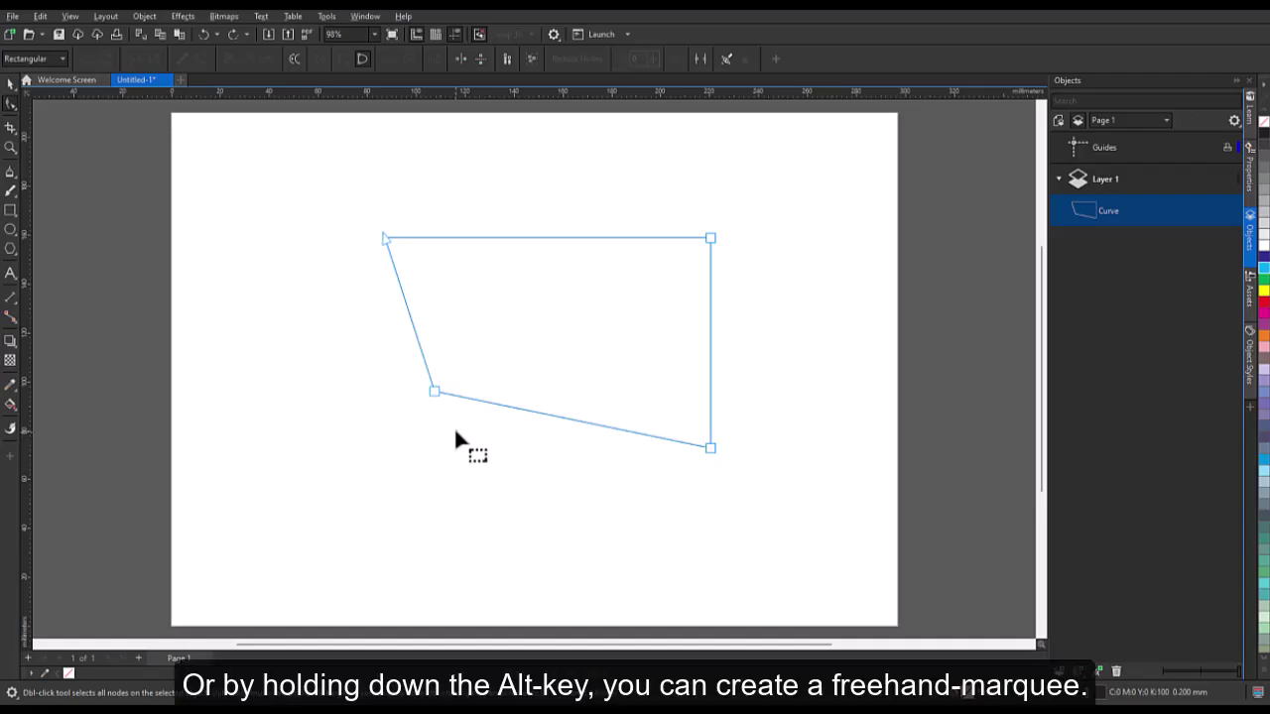
key(alt)
mouse_move(428, 340)
mouse_down()
mouse_move(644, 258)
mouse_move(705, 191)
mouse_move(771, 213)
mouse_move(783, 455)
mouse_move(730, 506)
mouse_move(599, 491)
mouse_move(514, 449)
mouse_up()
click(516, 447)
- Delete the lower-left node, add a node at the middle of the resulting diagonal, and move it down to form a four-sided shape
double_click(433, 392)
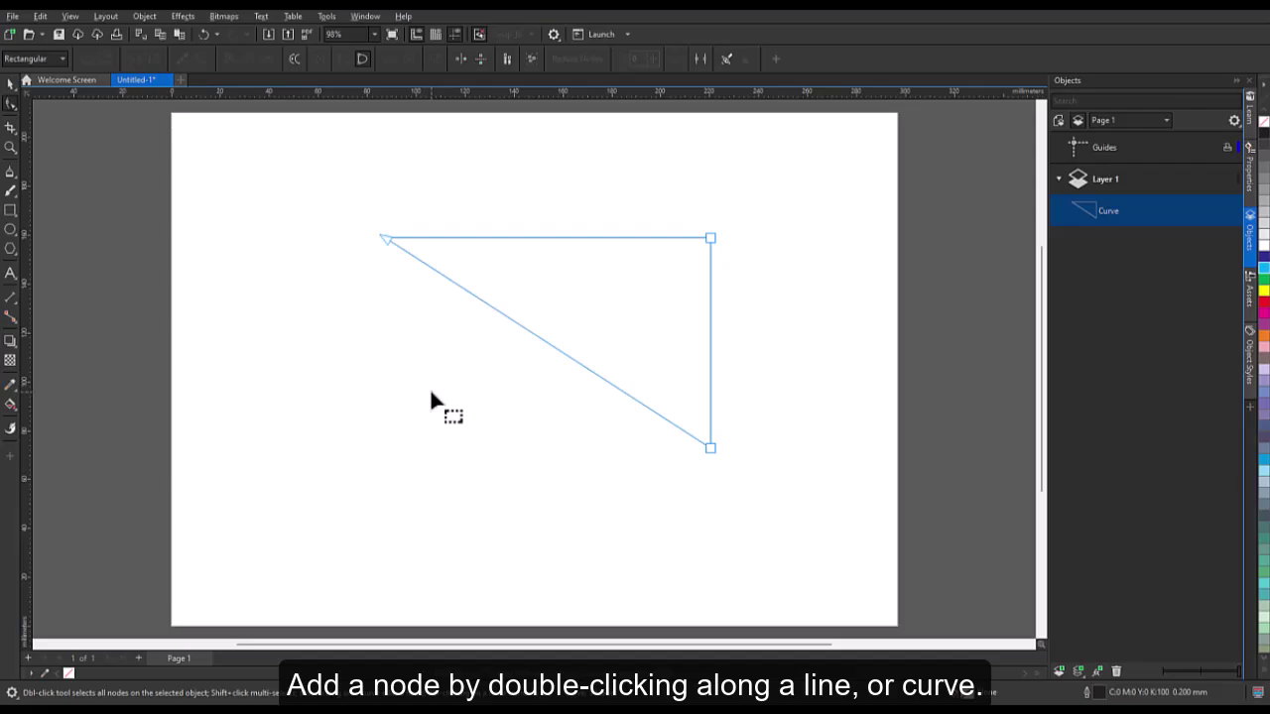
double_click(544, 344)
drag(546, 343, 522, 436)
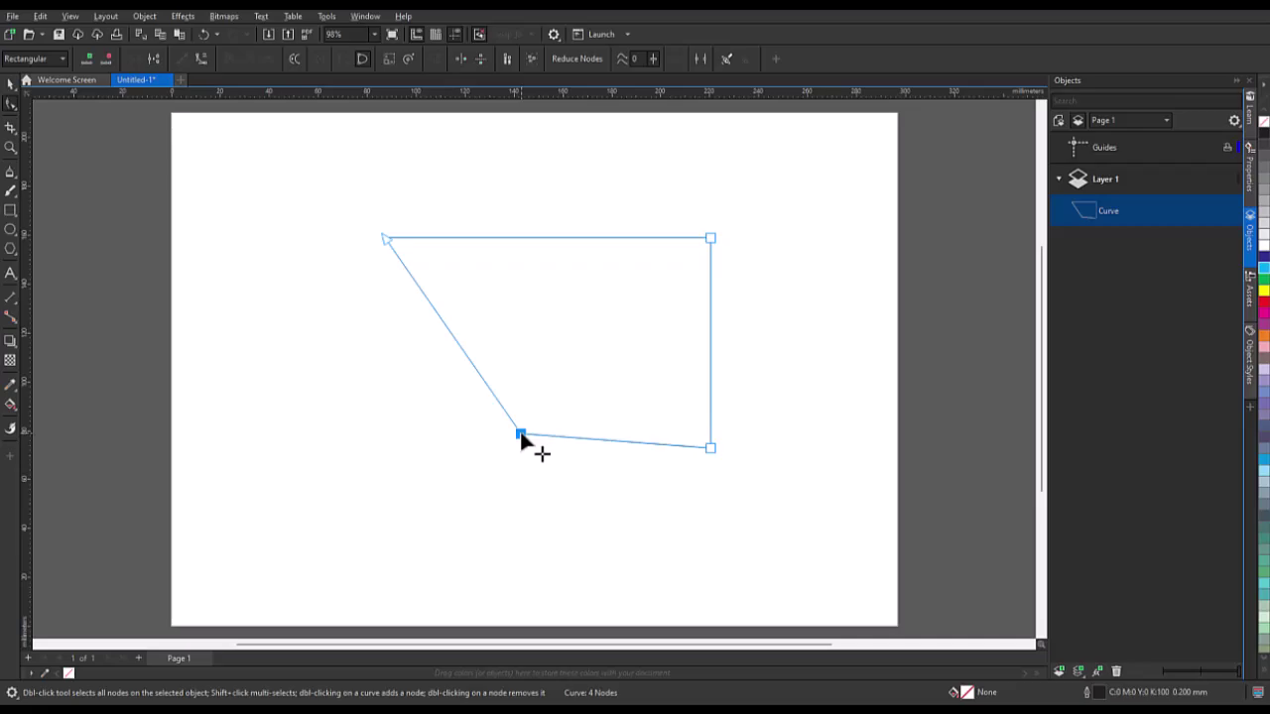
- Add seven evenly spaced nodes along the right vertical segment of the curve
click(709, 448)
key(plus)
key(plus)
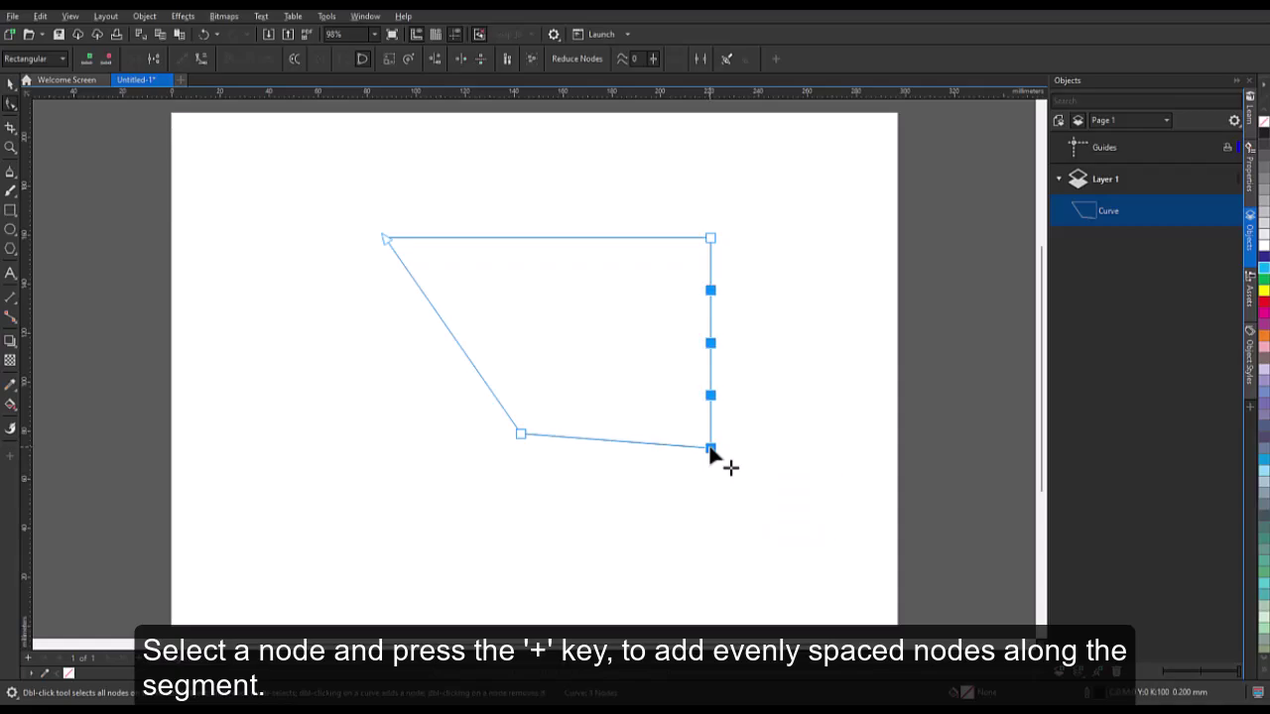
key(plus)
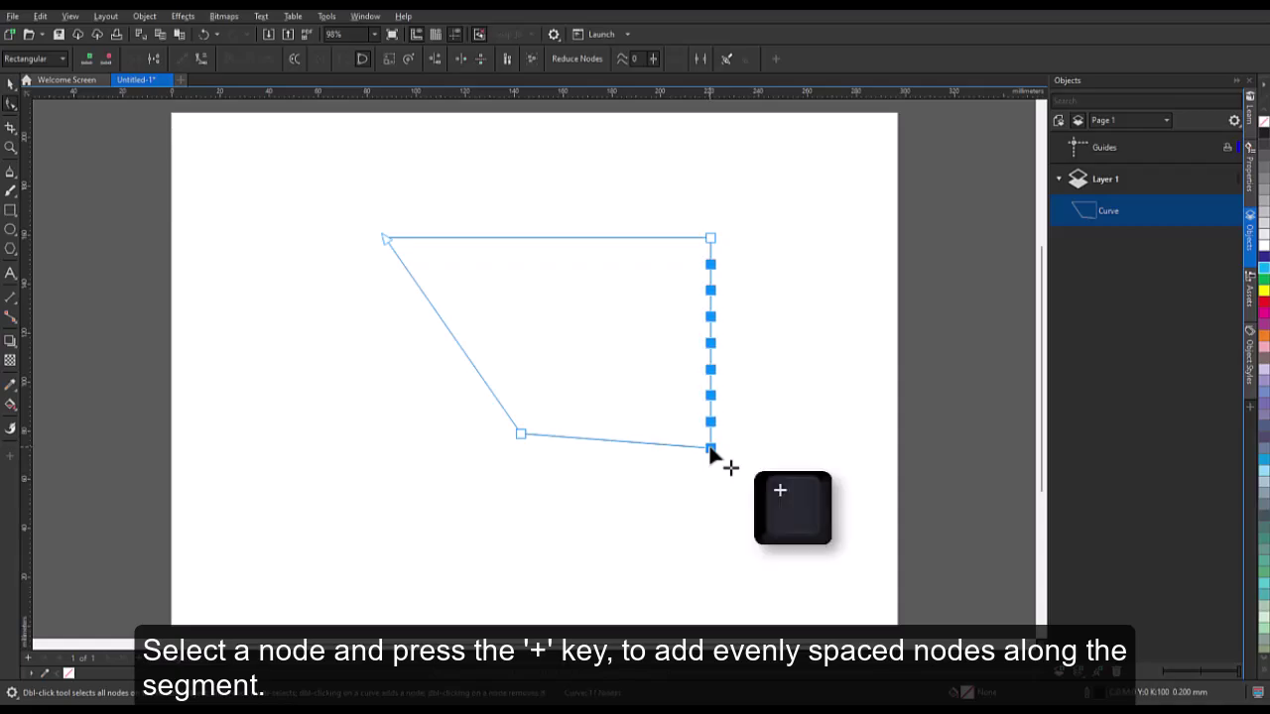
- Select three alternate nodes on the right vertical segment and move them inward together to form a zigzag edge
click(798, 309)
click(710, 291)
shift+click(710, 342)
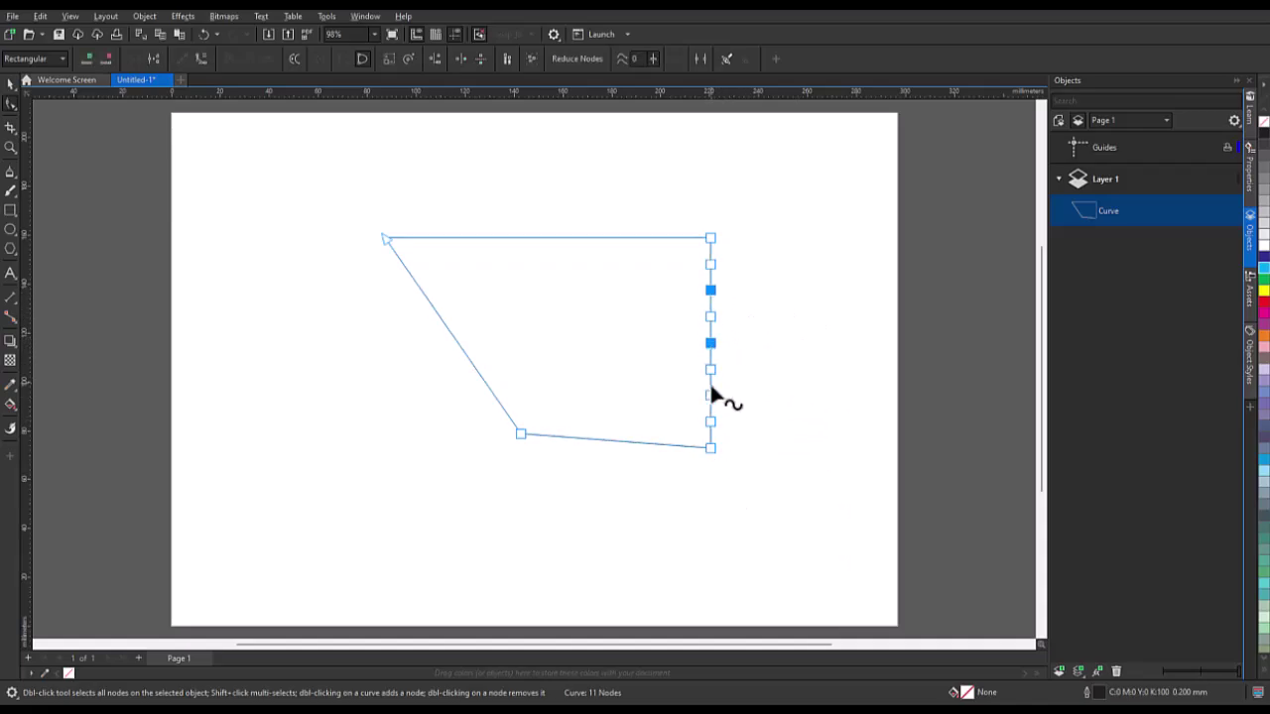
drag(710, 343, 626, 340)
click(753, 342)
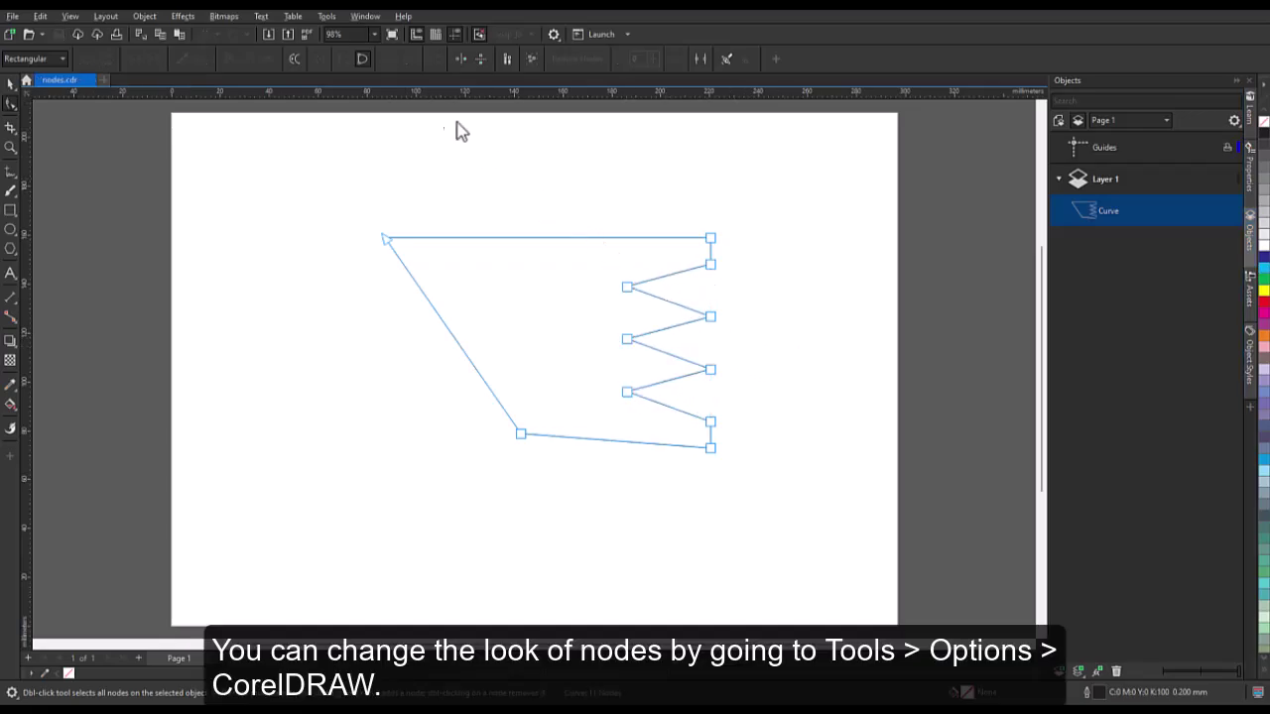
- Open the Nodes and Handles options, view the available cusp node shapes, and set the node size to Medium
click(328, 17)
mouse_move(331, 30)
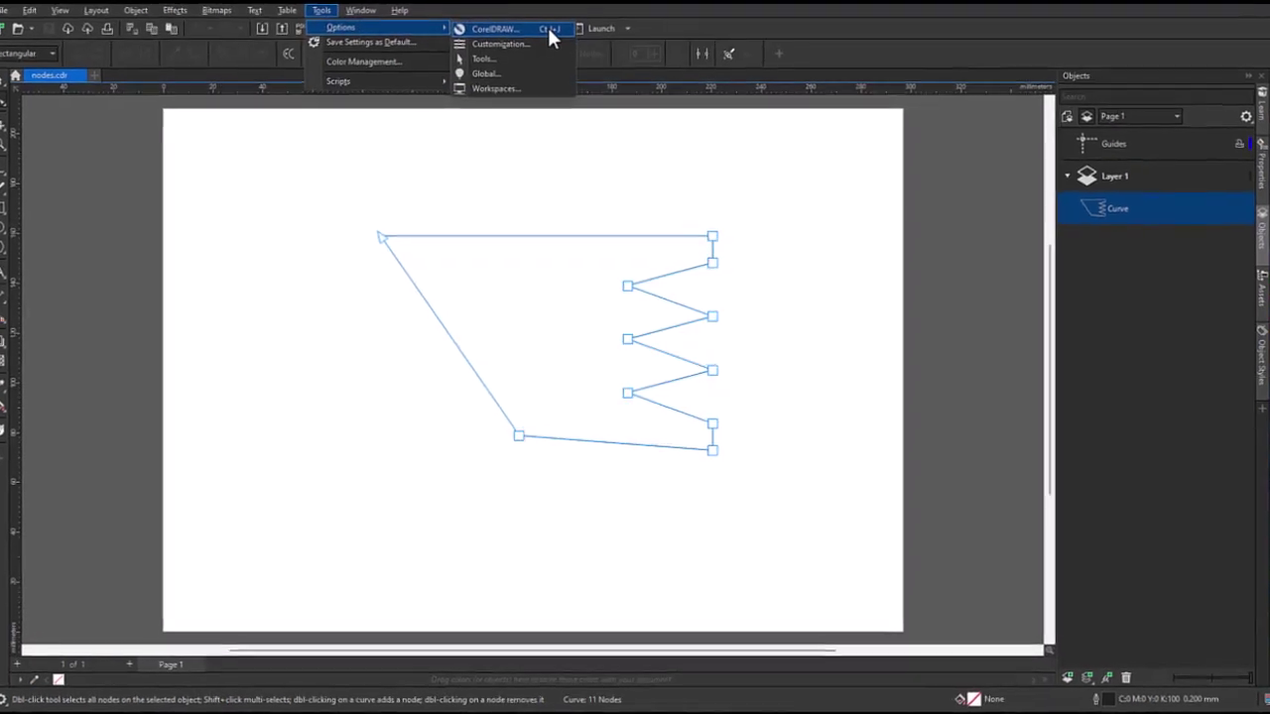
click(547, 30)
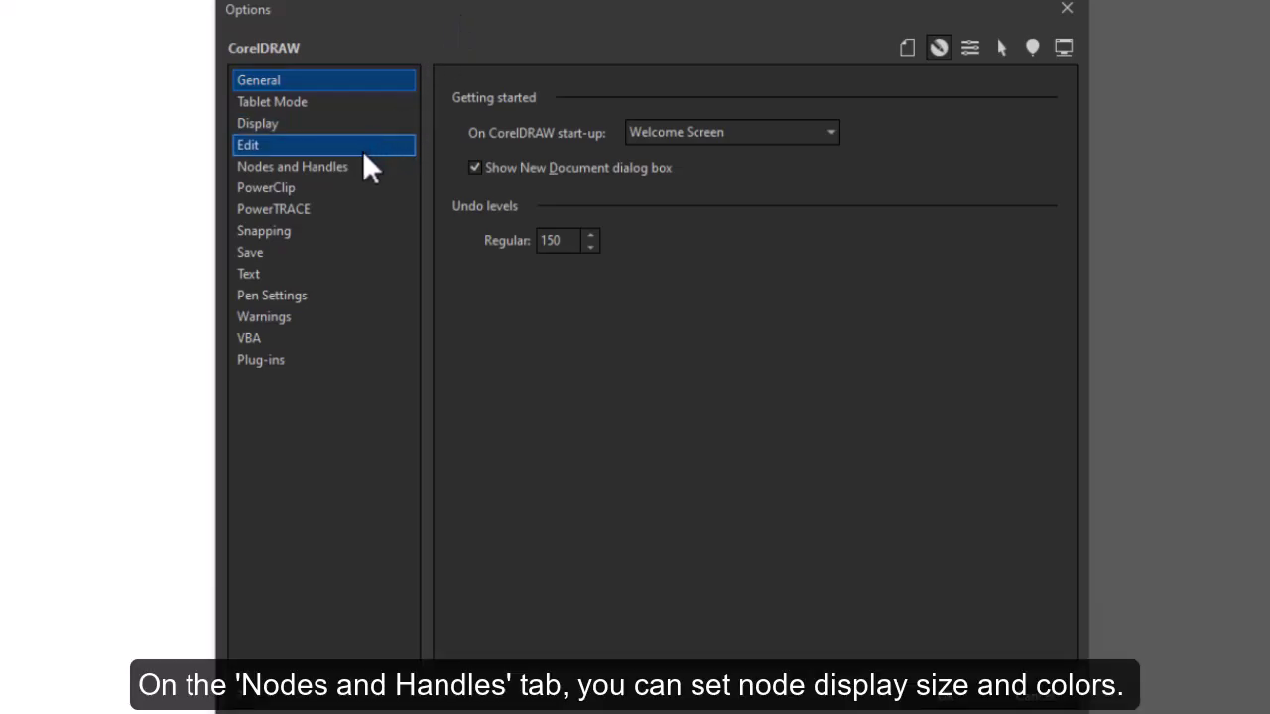
click(357, 167)
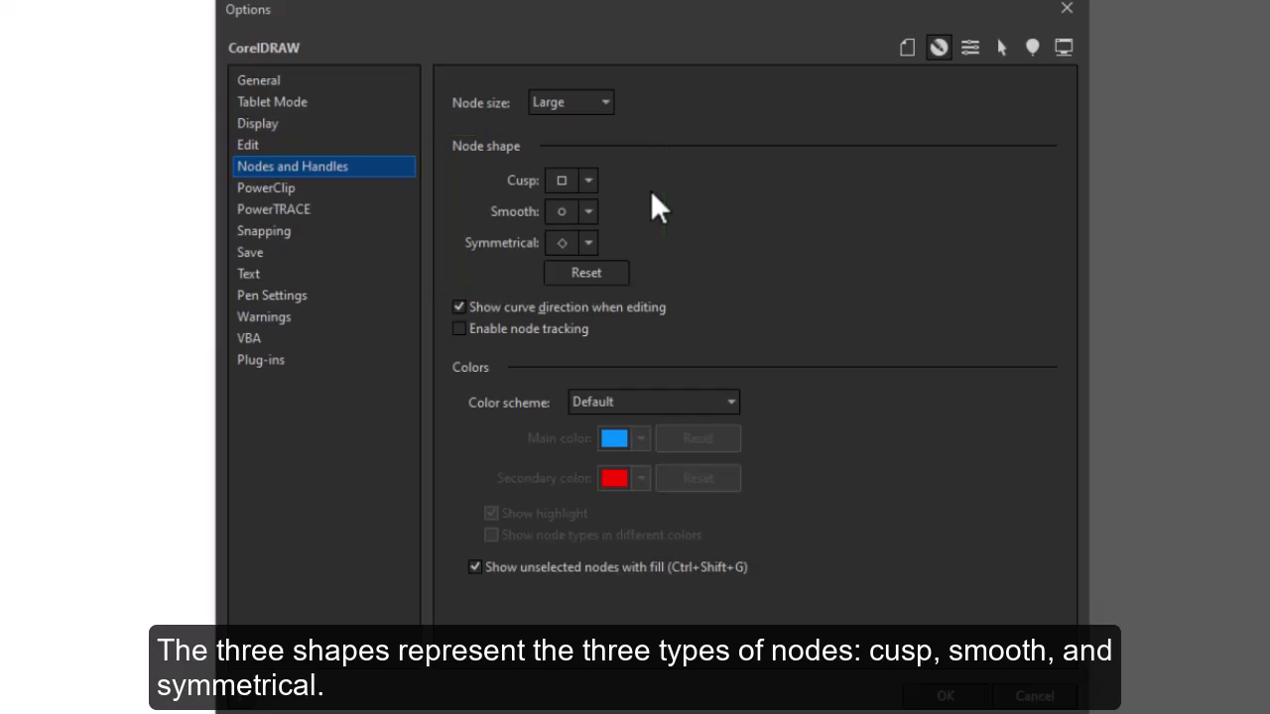
click(588, 181)
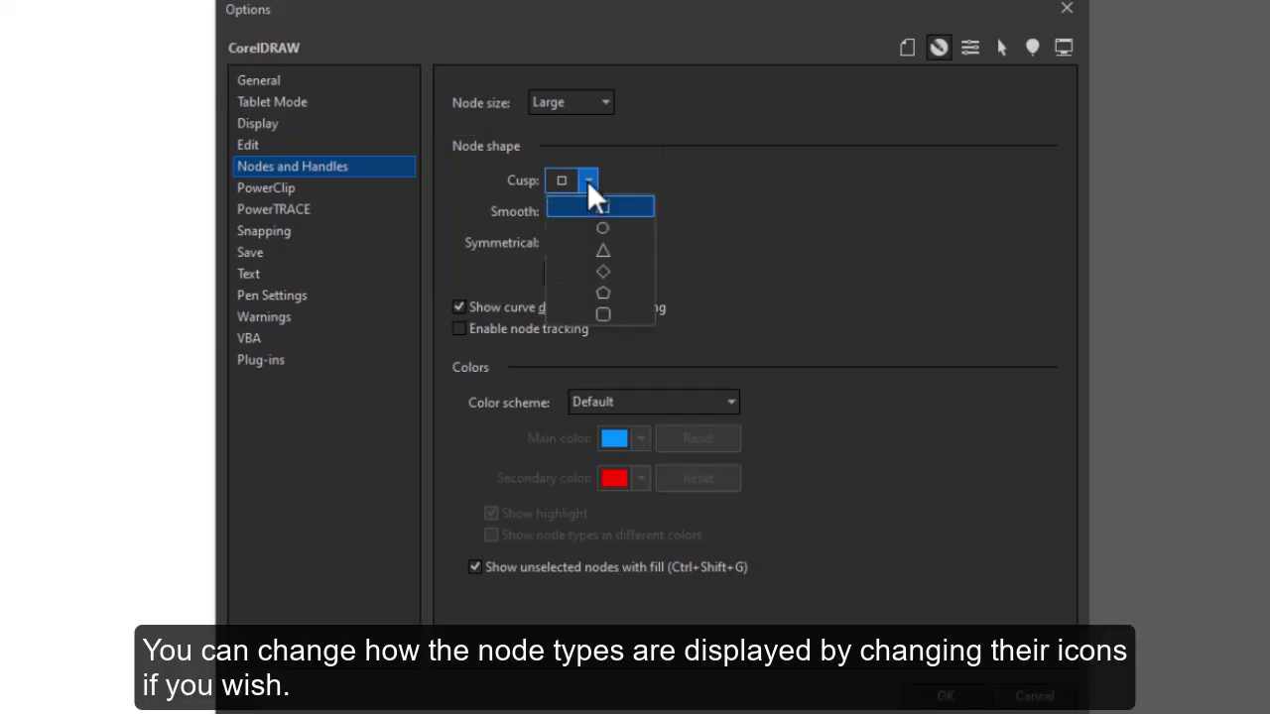
click(681, 185)
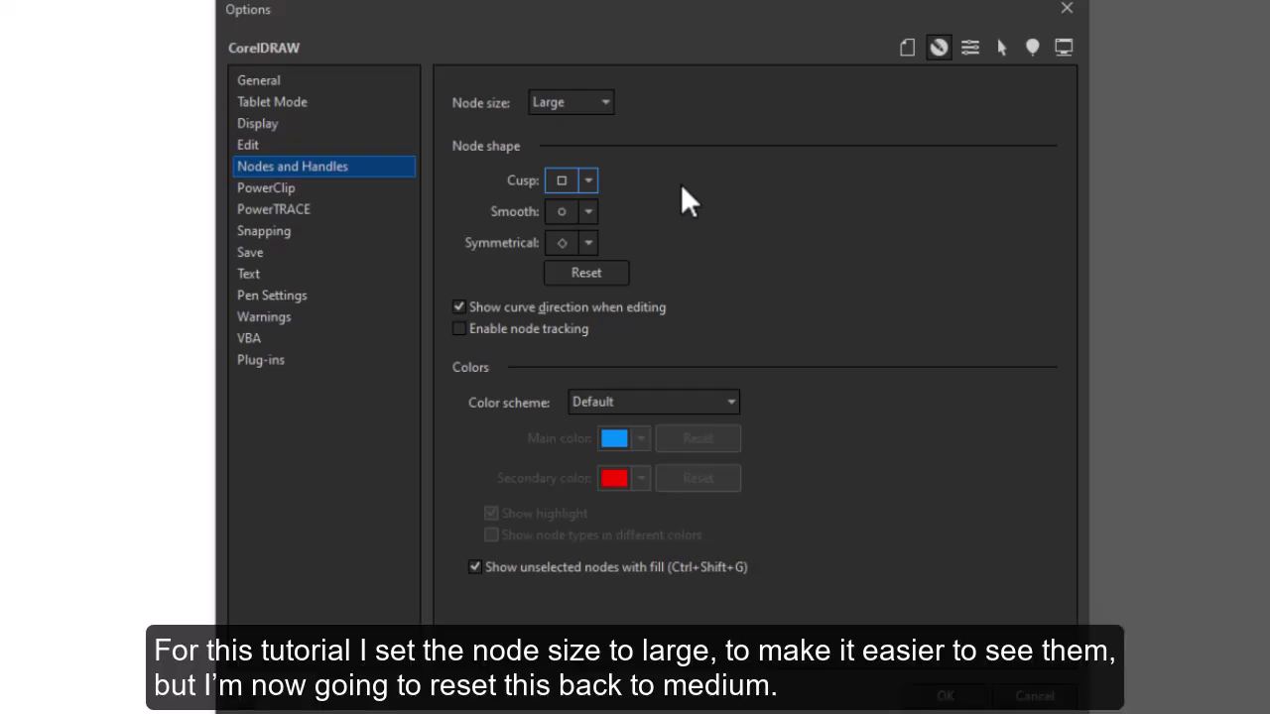
click(606, 102)
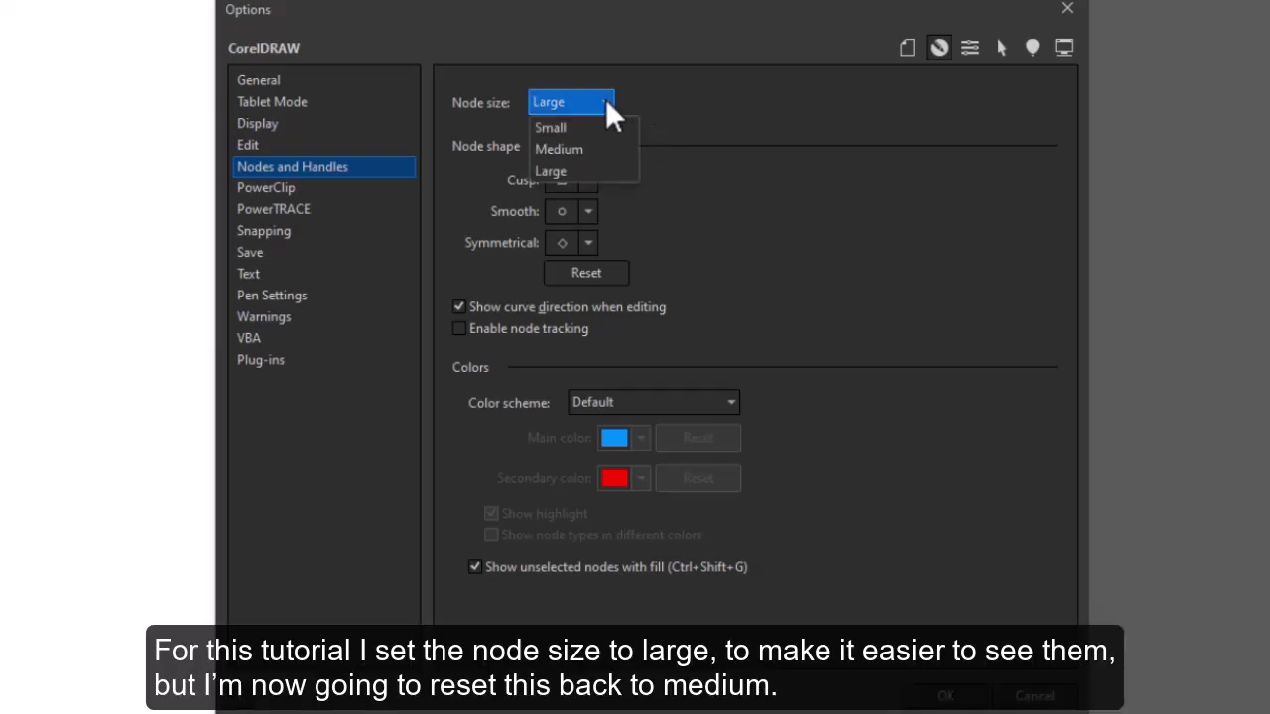
click(580, 148)
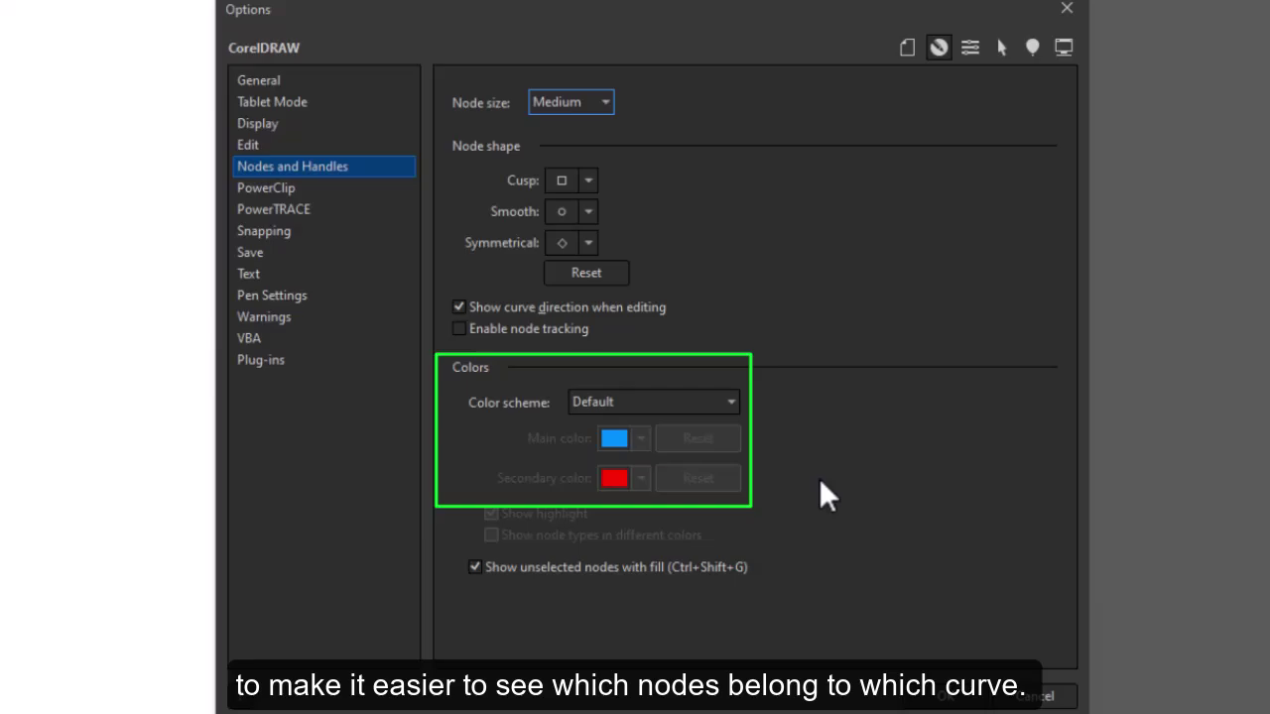
- Try the Custom node color scheme, restore the Default scheme, and apply the options
click(732, 401)
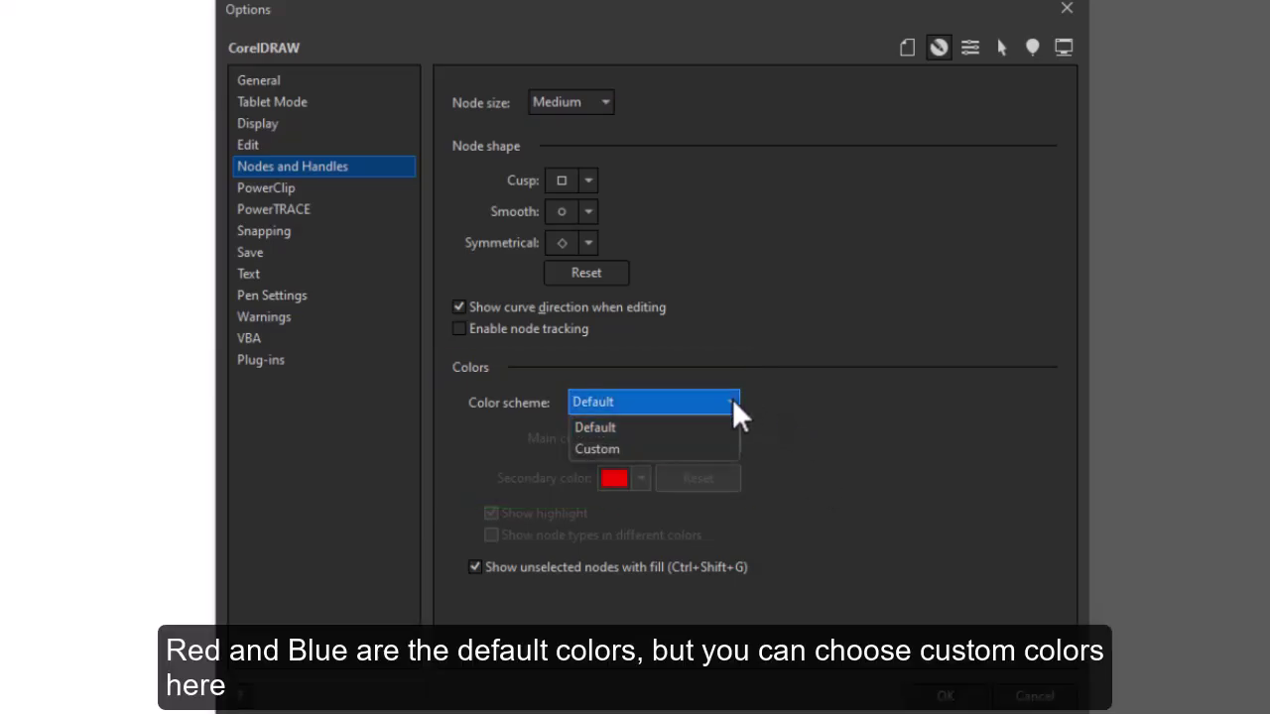
click(691, 448)
click(646, 438)
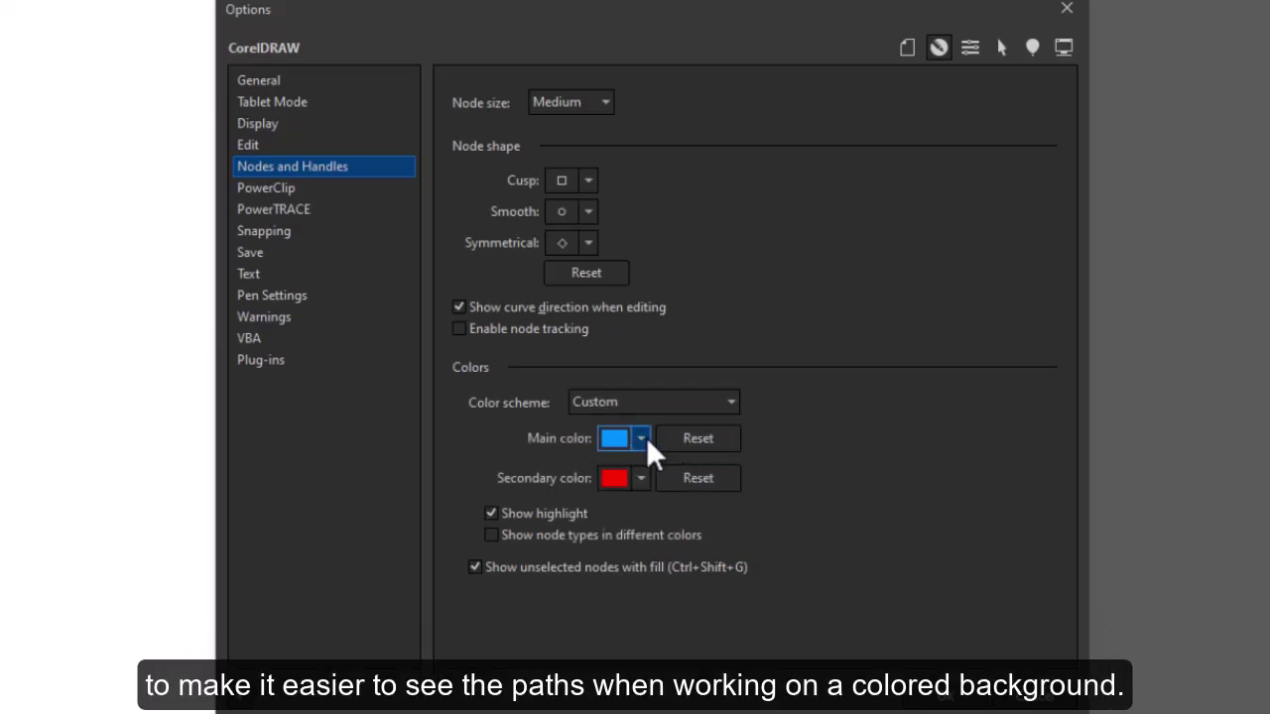
click(799, 407)
click(739, 402)
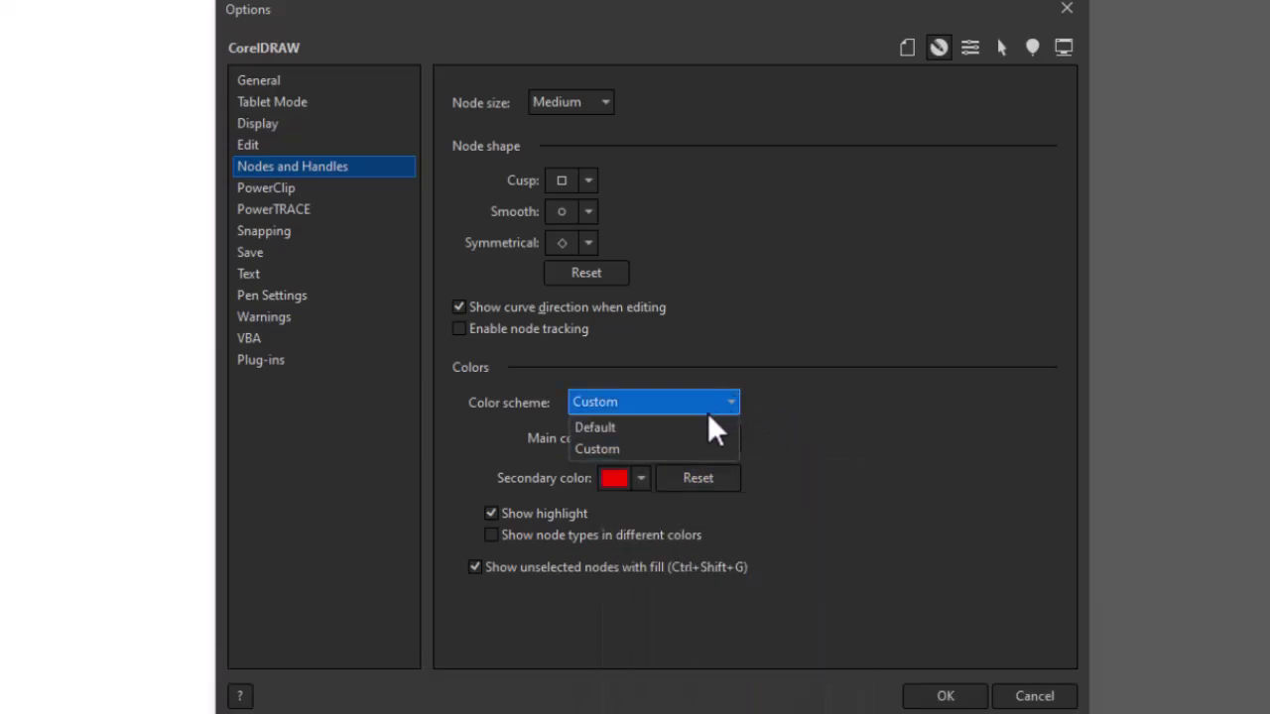
click(695, 426)
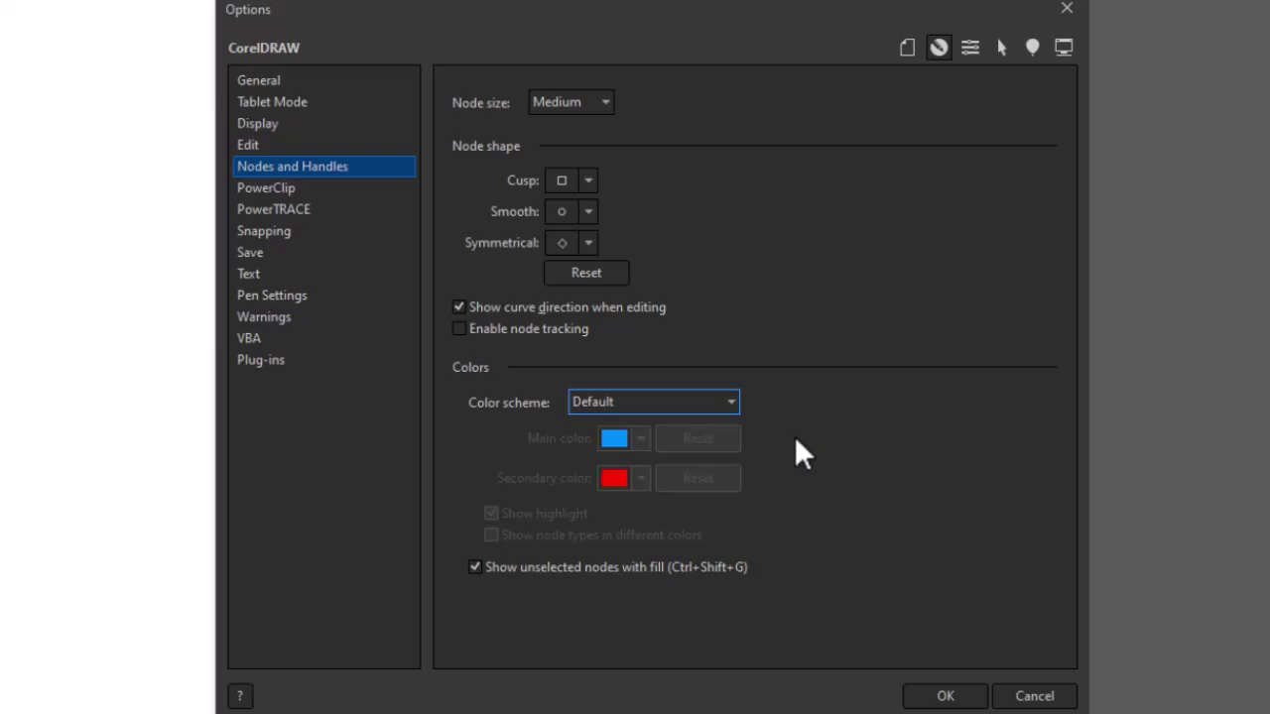
click(945, 694)
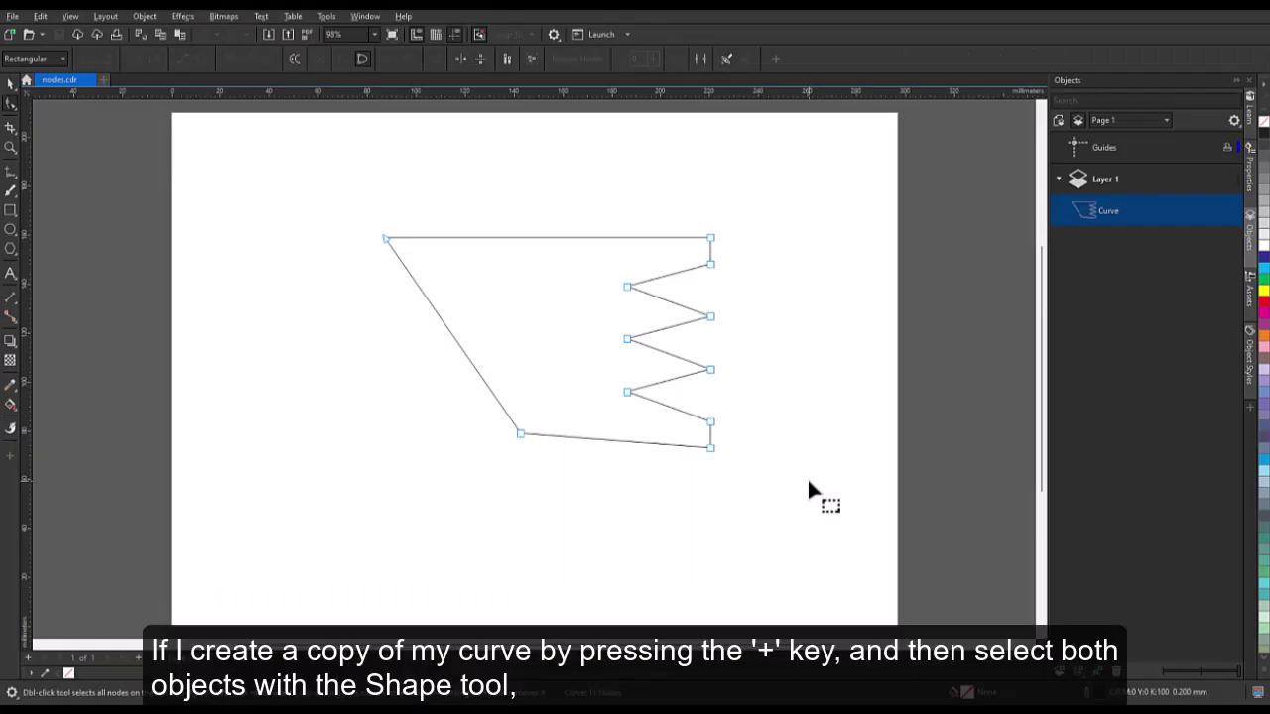
- Duplicate the zigzag curve with the copy offset about 13 mm left and 17 mm down, and delete the copy after viewing its nodes
click(11, 86)
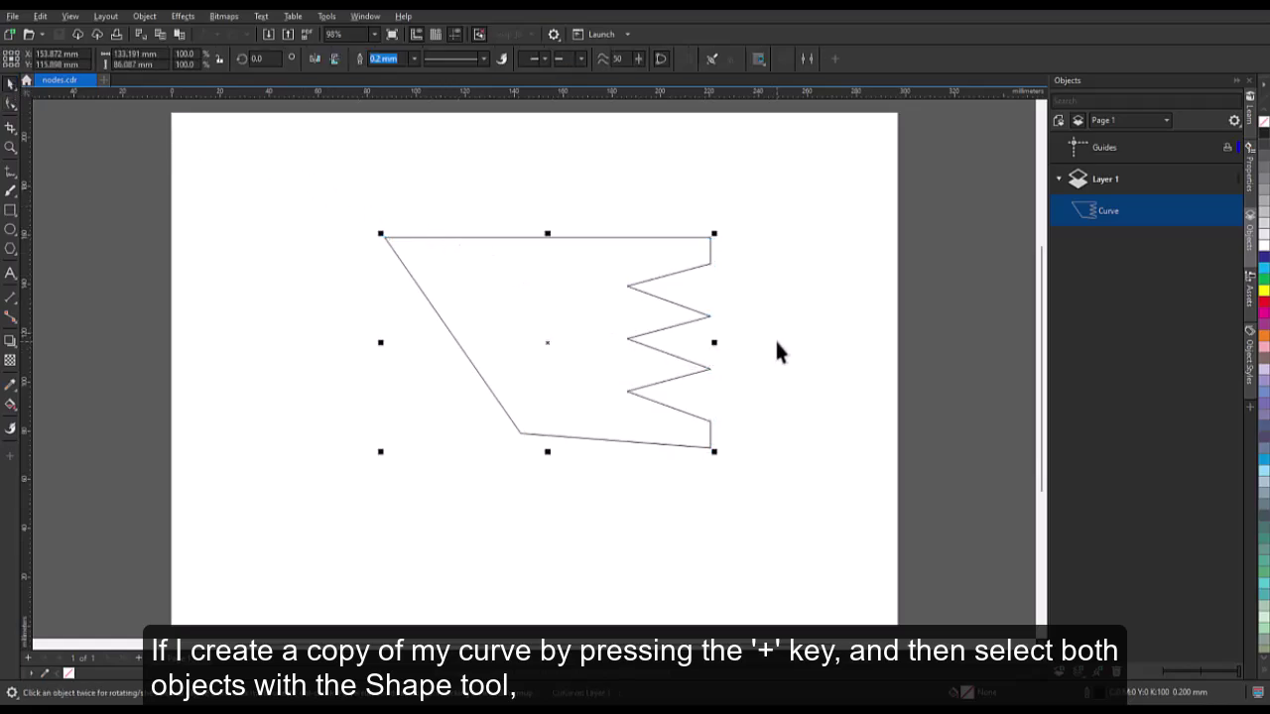
key(plus)
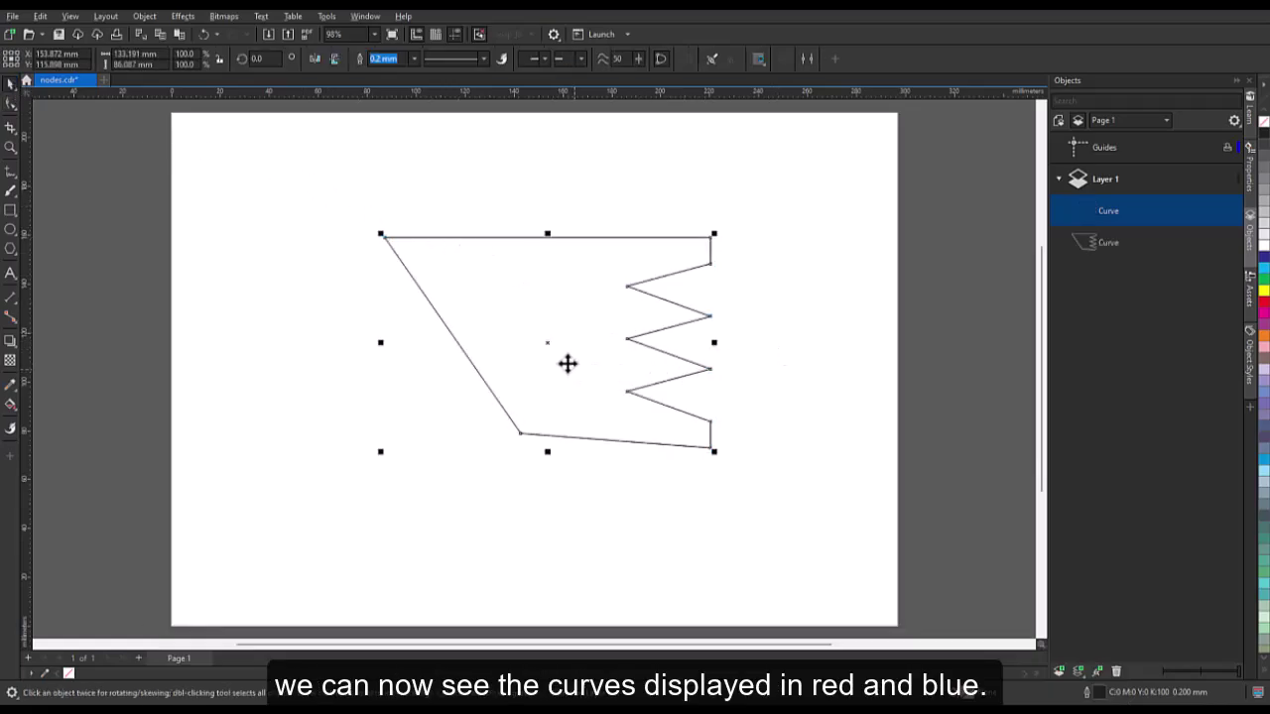
drag(547, 340, 515, 394)
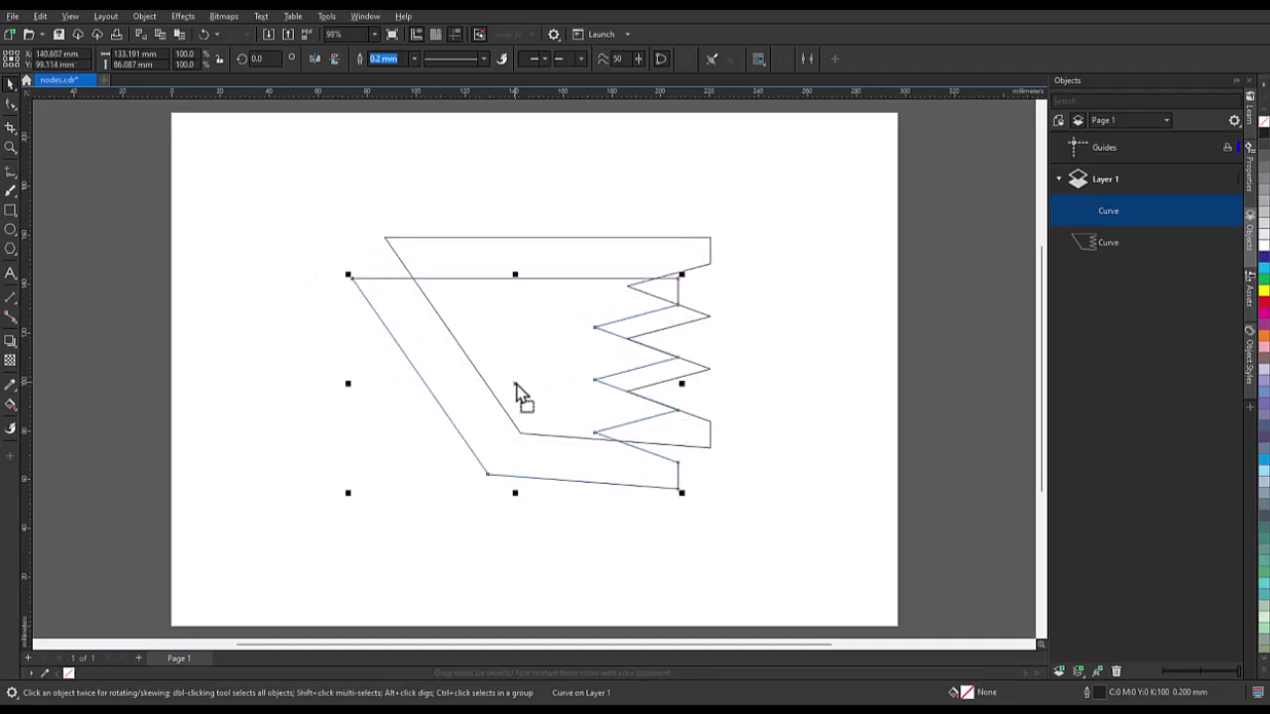
click(11, 105)
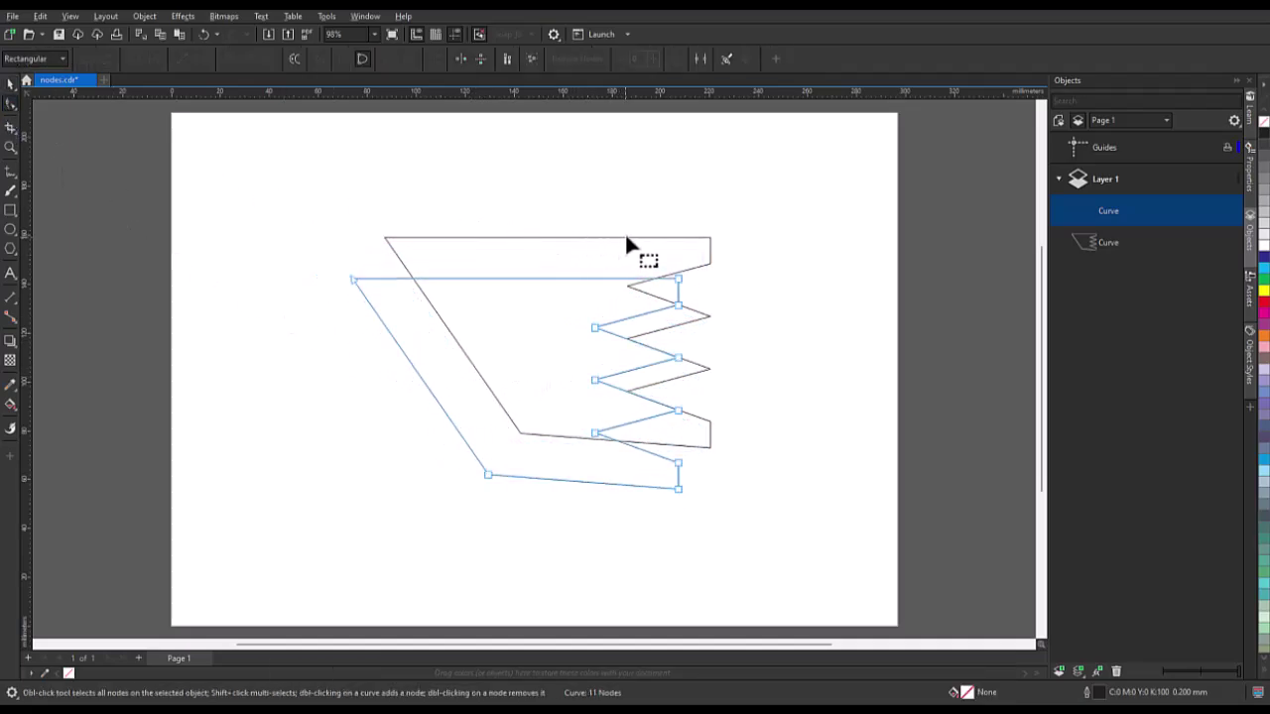
key(space)
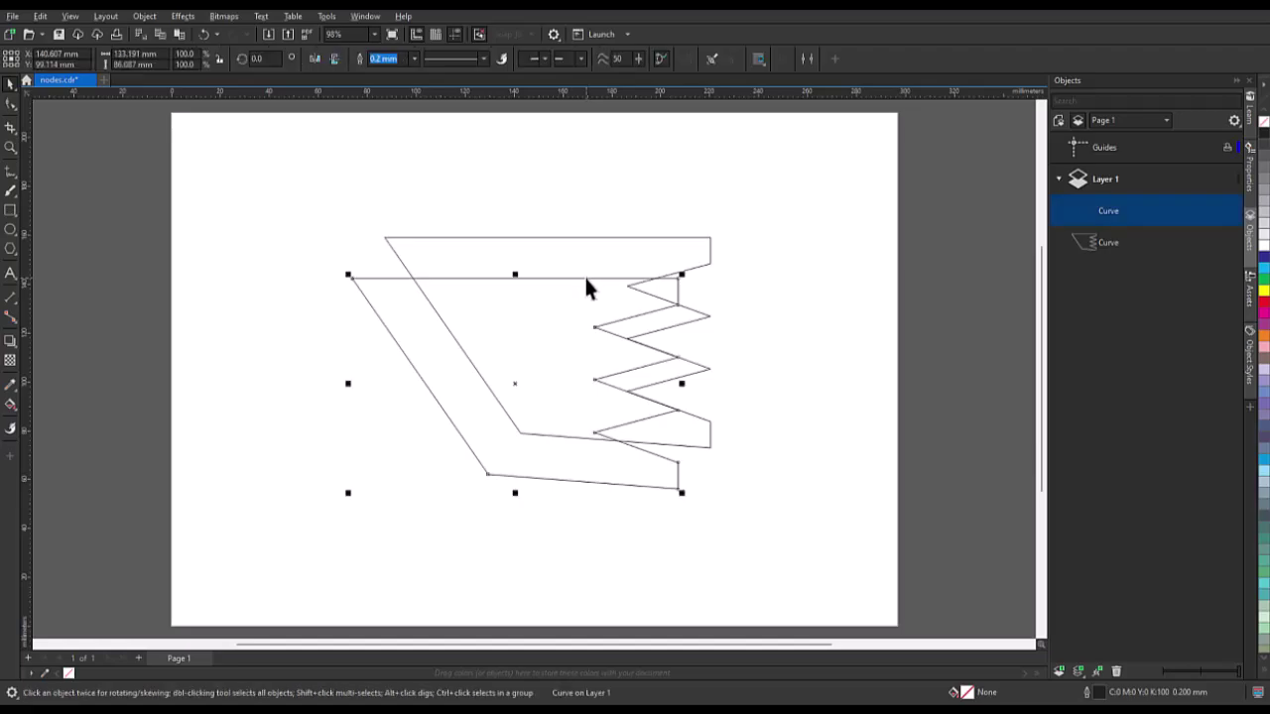
key(Delete)
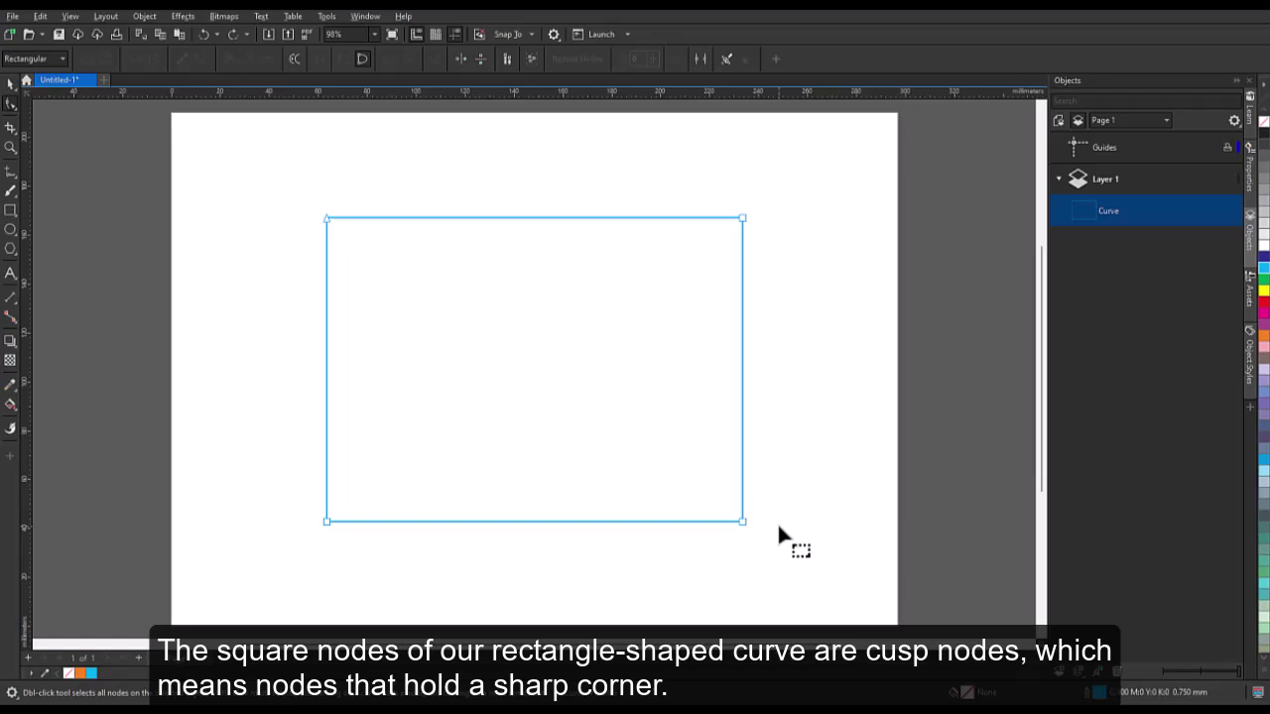
- Select all four nodes of the rectangle-shaped curve, convert its segments to curves, and make the nodes smooth
mouse_move(739, 519)
mouse_down()
mouse_move(553, 394)
mouse_move(739, 516)
mouse_up()
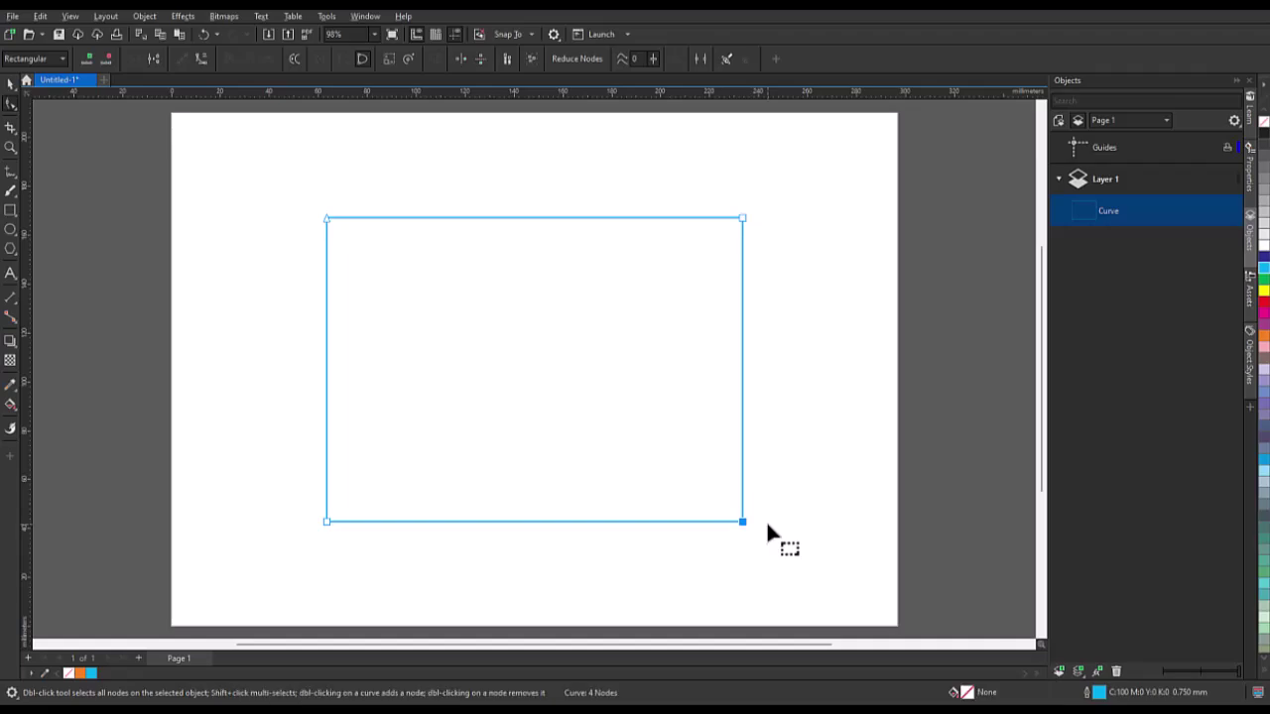
drag(252, 189, 810, 560)
click(198, 59)
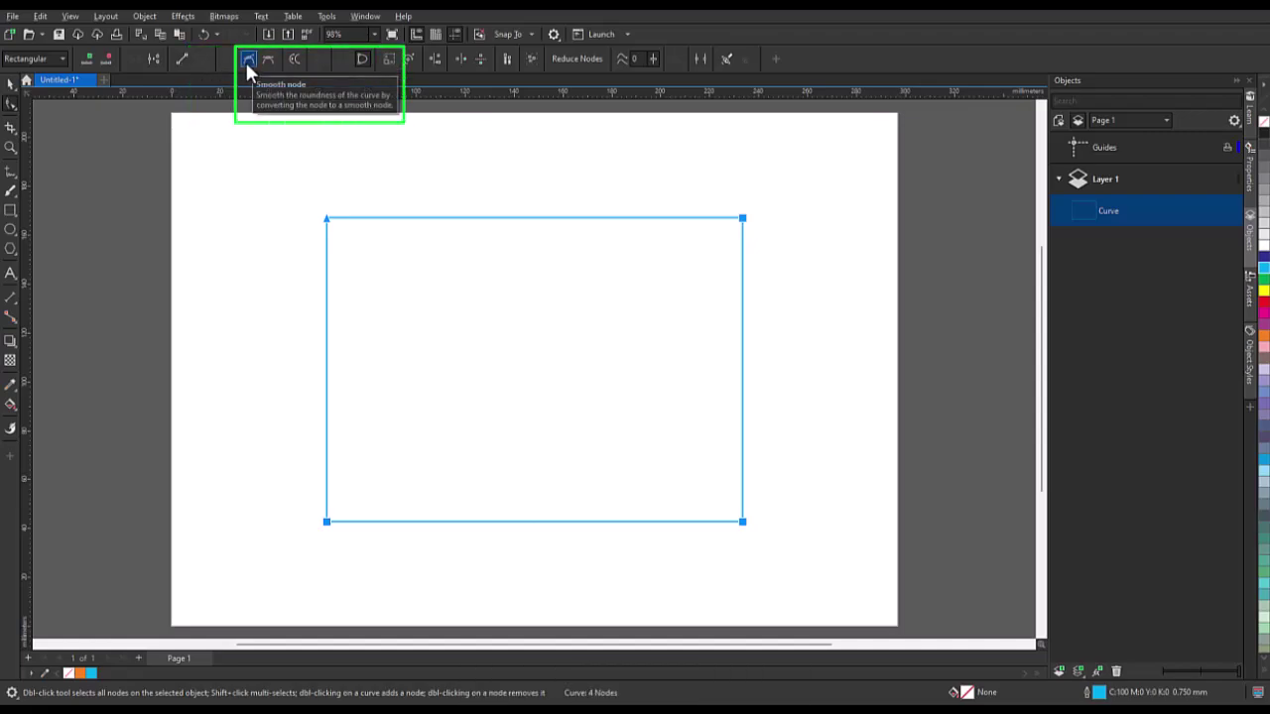
click(247, 59)
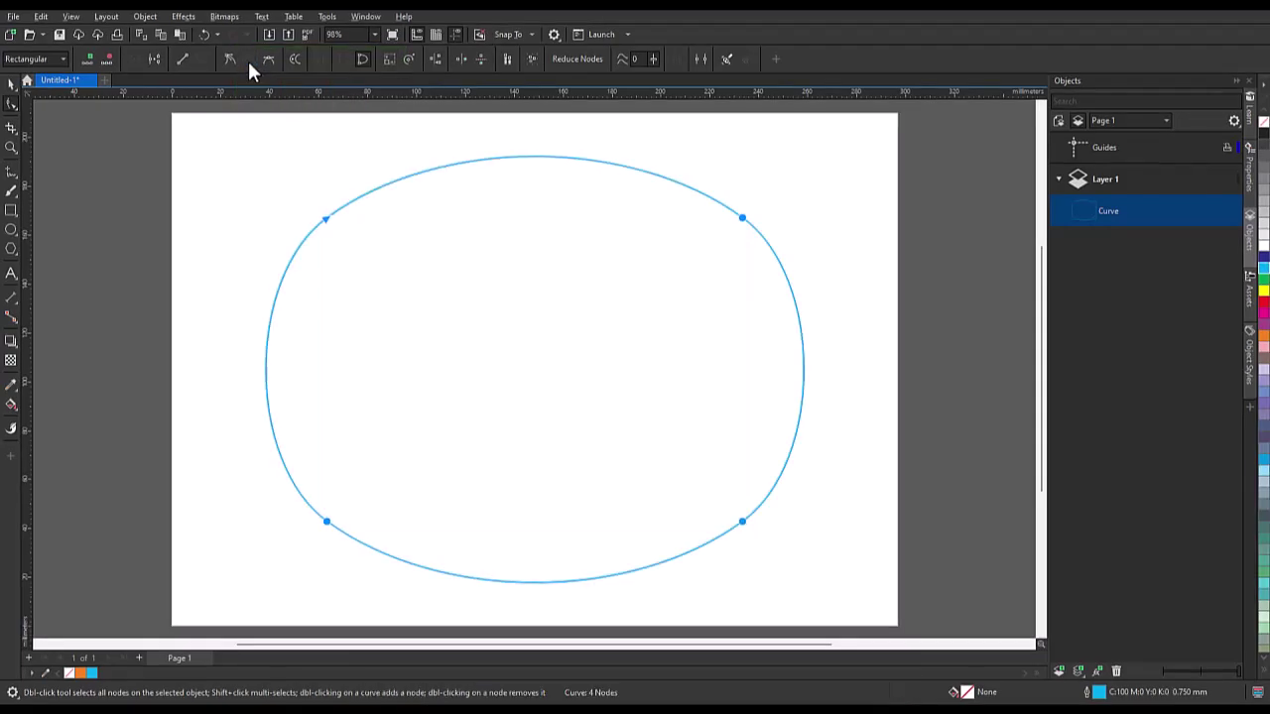
- Move the upper-right smooth node slightly inward, shorten its upper control handle, and slightly lengthen the lower one
mouse_move(742, 217)
mouse_down()
mouse_move(711, 237)
mouse_move(726, 228)
mouse_up()
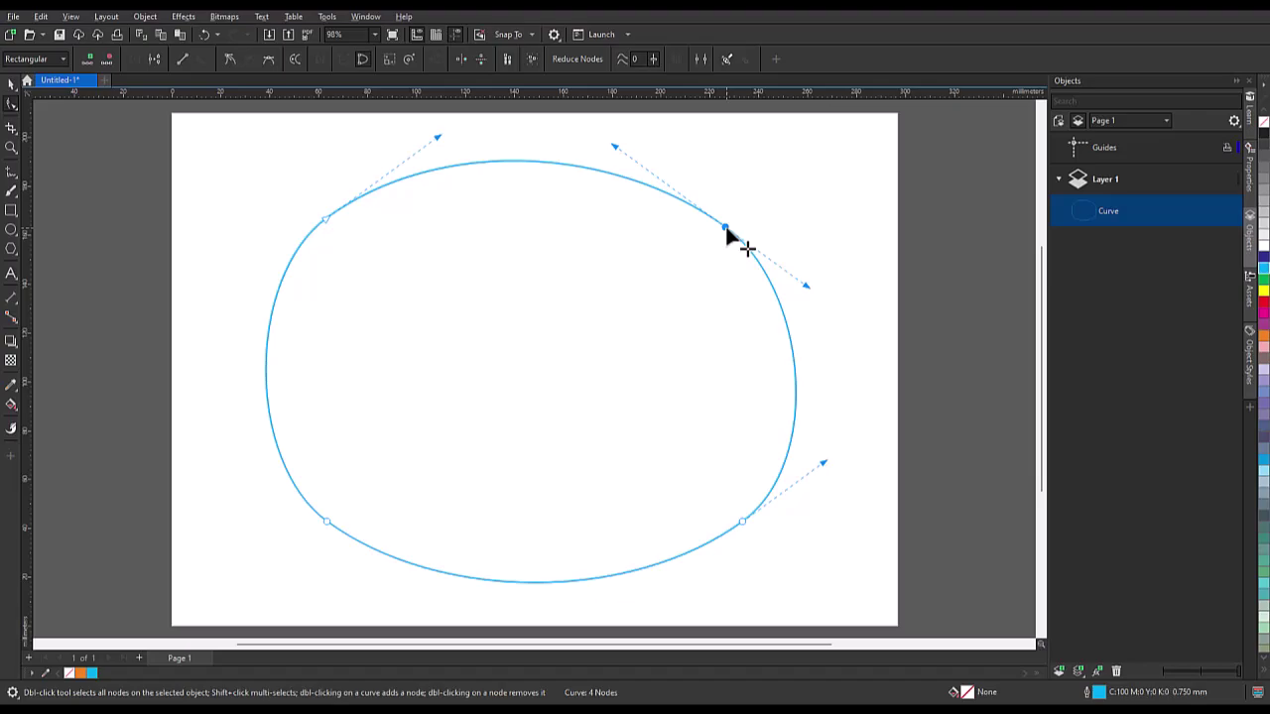
drag(614, 145, 661, 189)
mouse_move(806, 275)
mouse_down()
mouse_move(857, 299)
mouse_move(812, 289)
mouse_up()
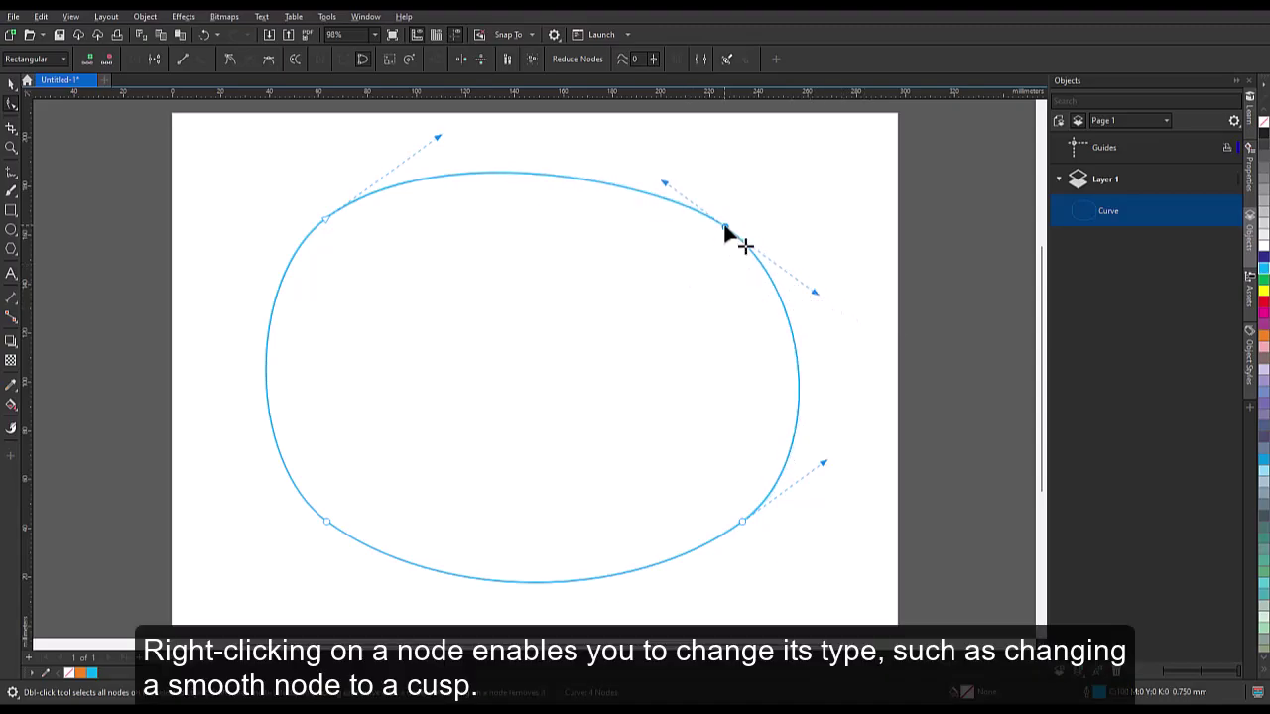
- Change the upper-right node to a cusp and pull its lower control handle far inside the shape to form a sharp corner
right_click(724, 226)
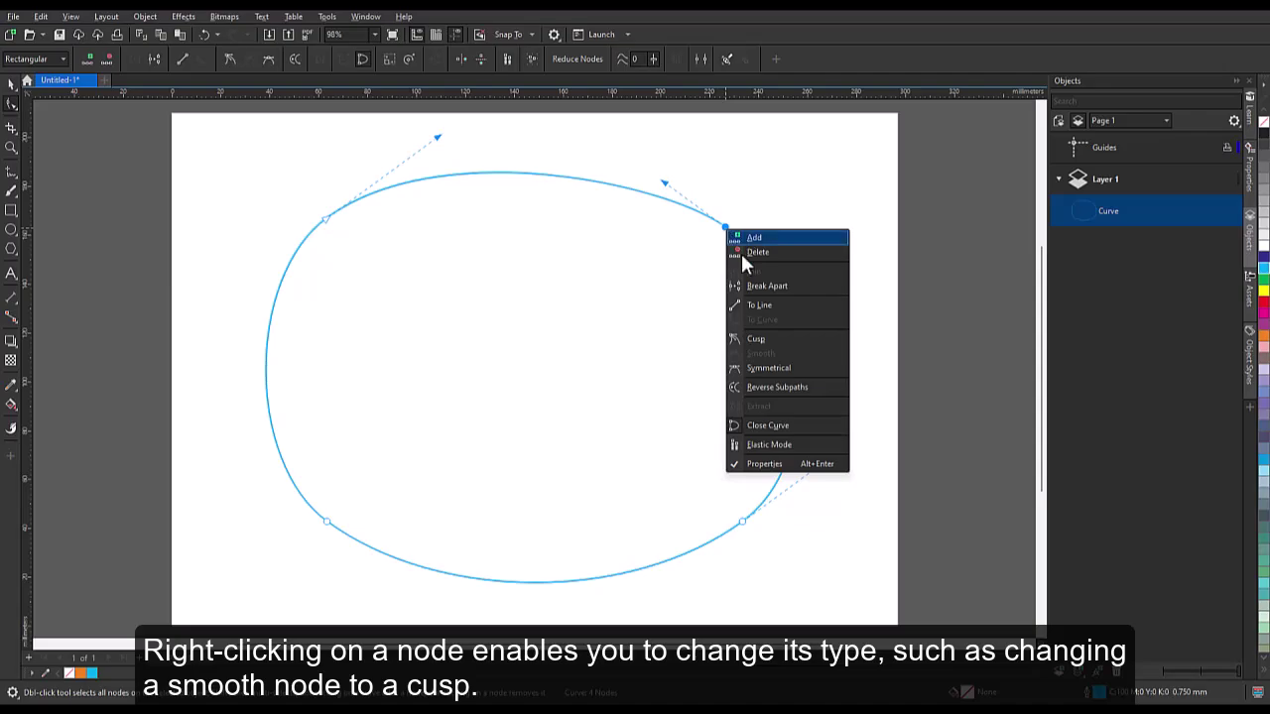
click(777, 340)
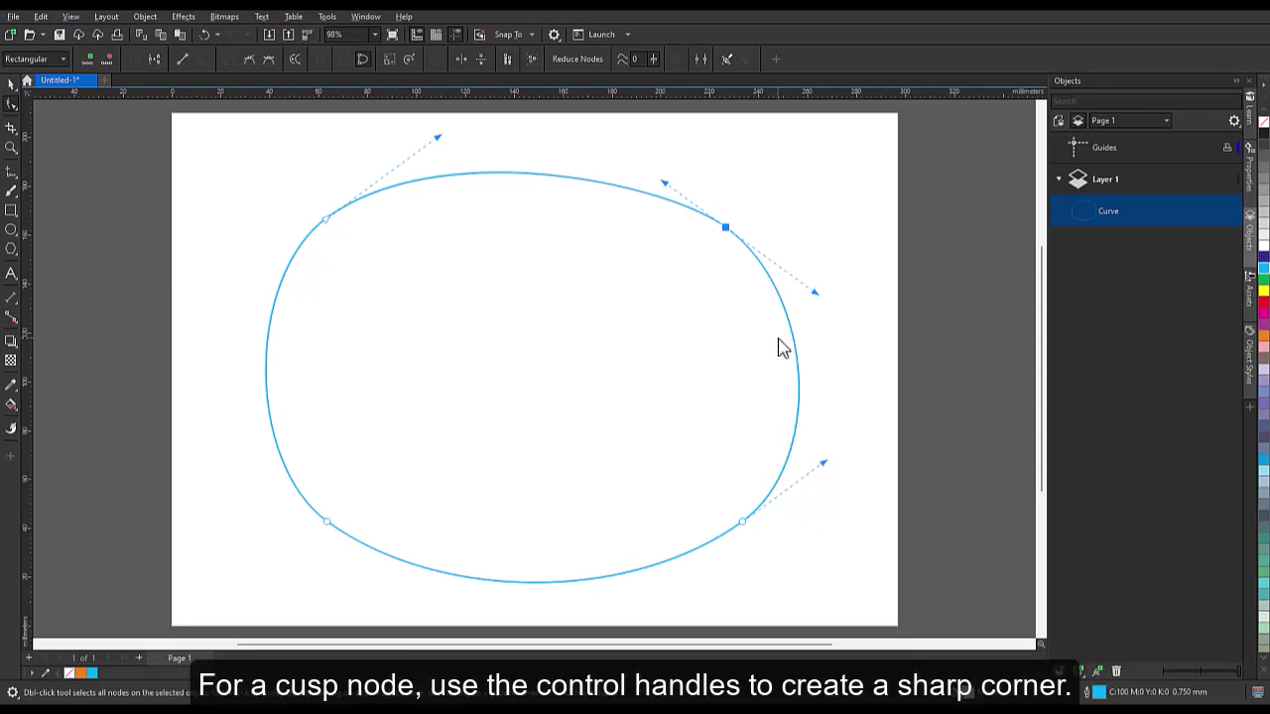
drag(813, 293, 428, 294)
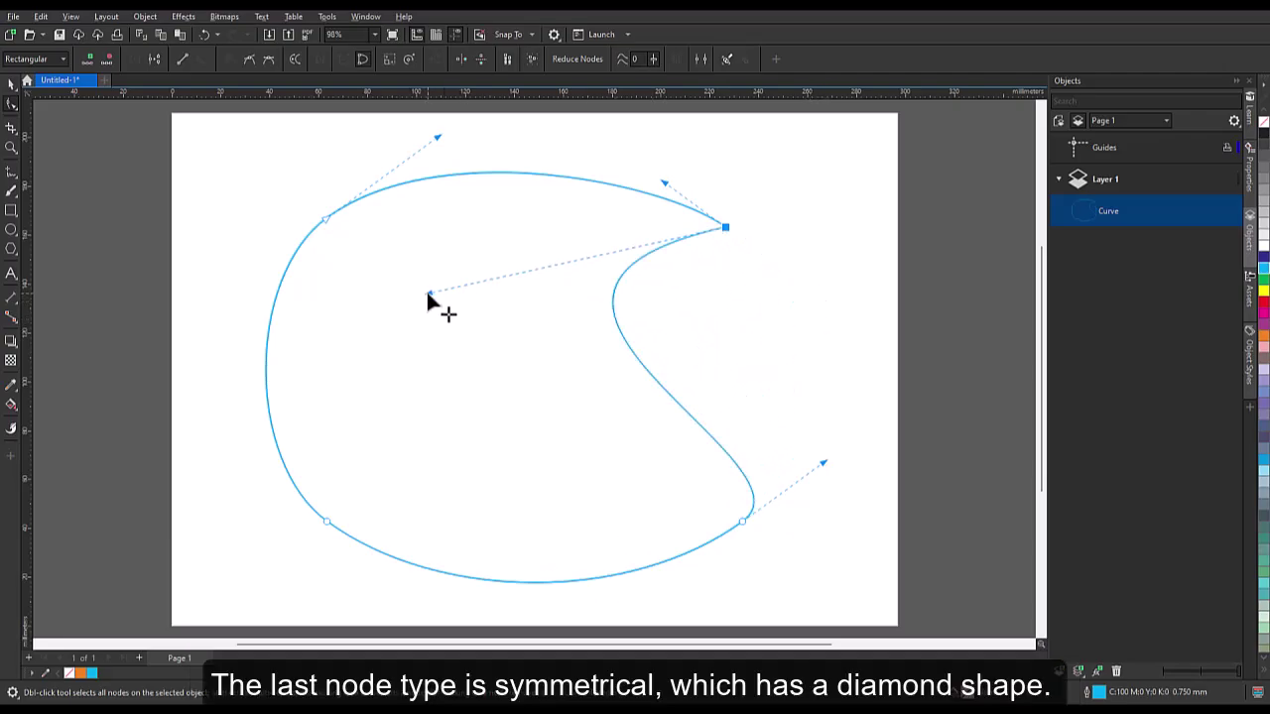
- Change the lower-left node to Symmetrical and reshape the curve by moving its lower control handle outward to the right
click(326, 520)
right_click(327, 520)
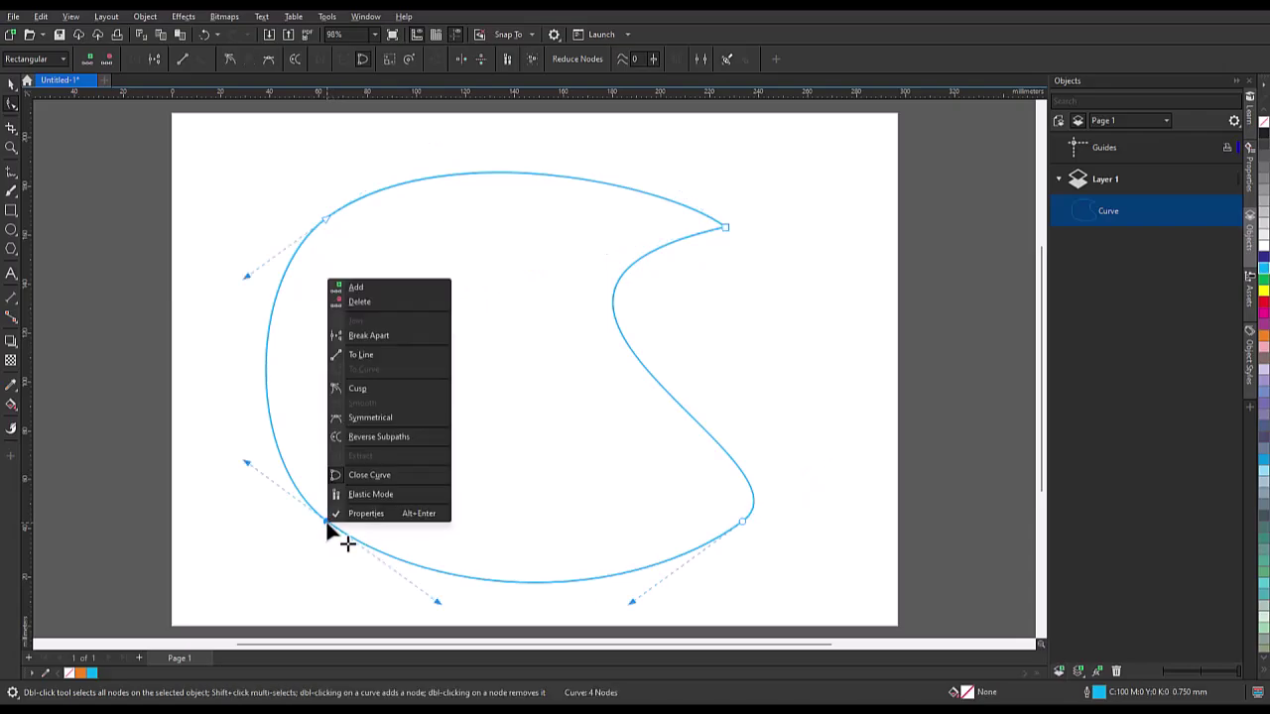
click(404, 416)
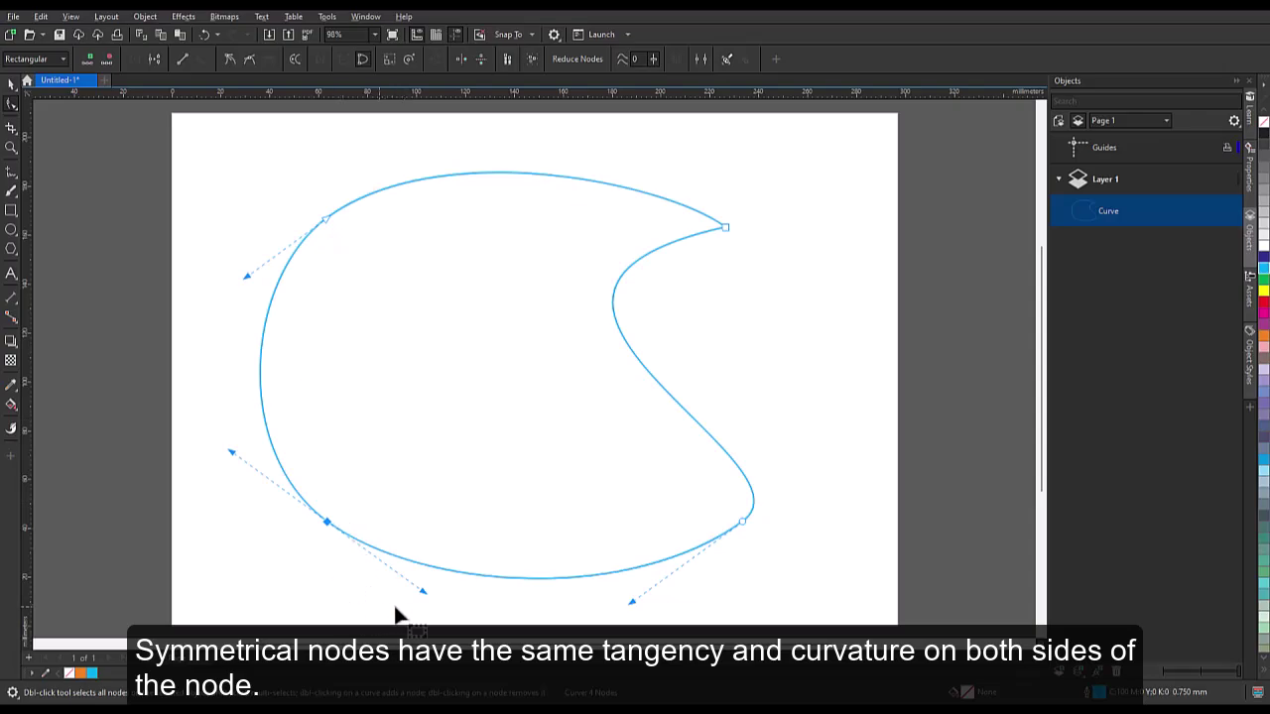
drag(421, 591, 492, 615)
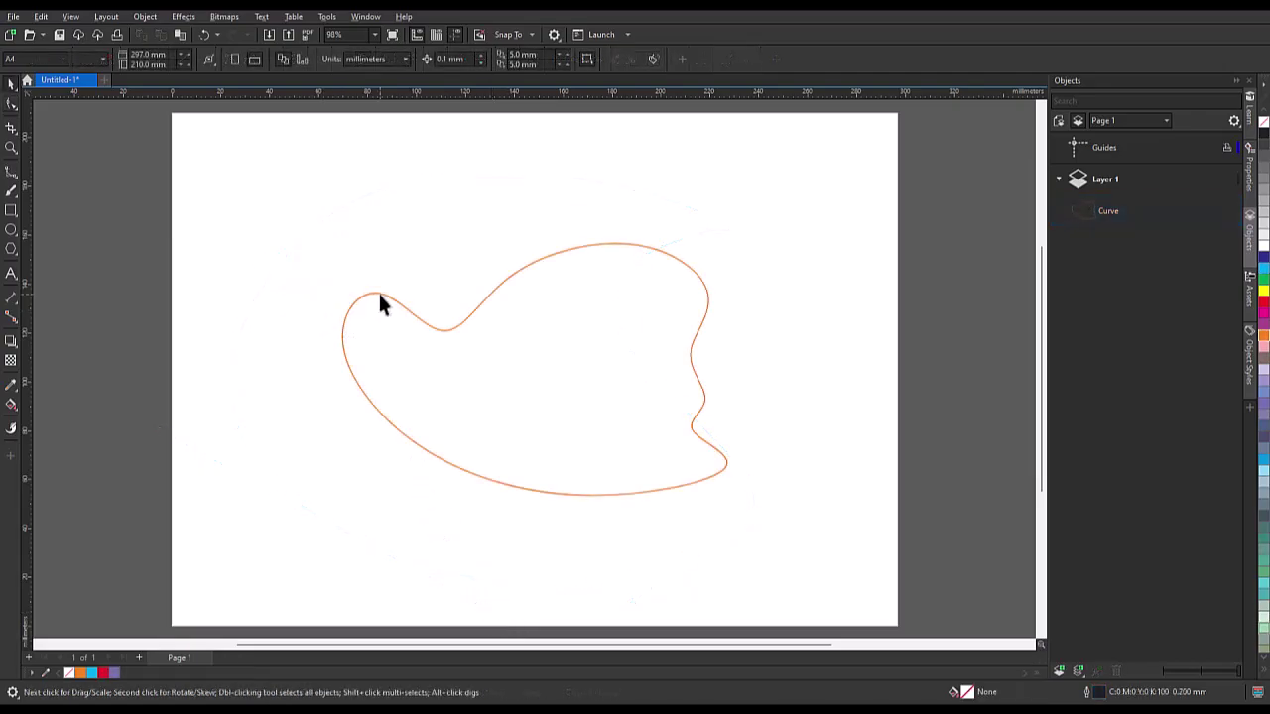
- Using the Shape tool in Rectangular selection mode, marquee-select the nodes at the orange curve's left end, and clear the selection
click(12, 104)
click(63, 60)
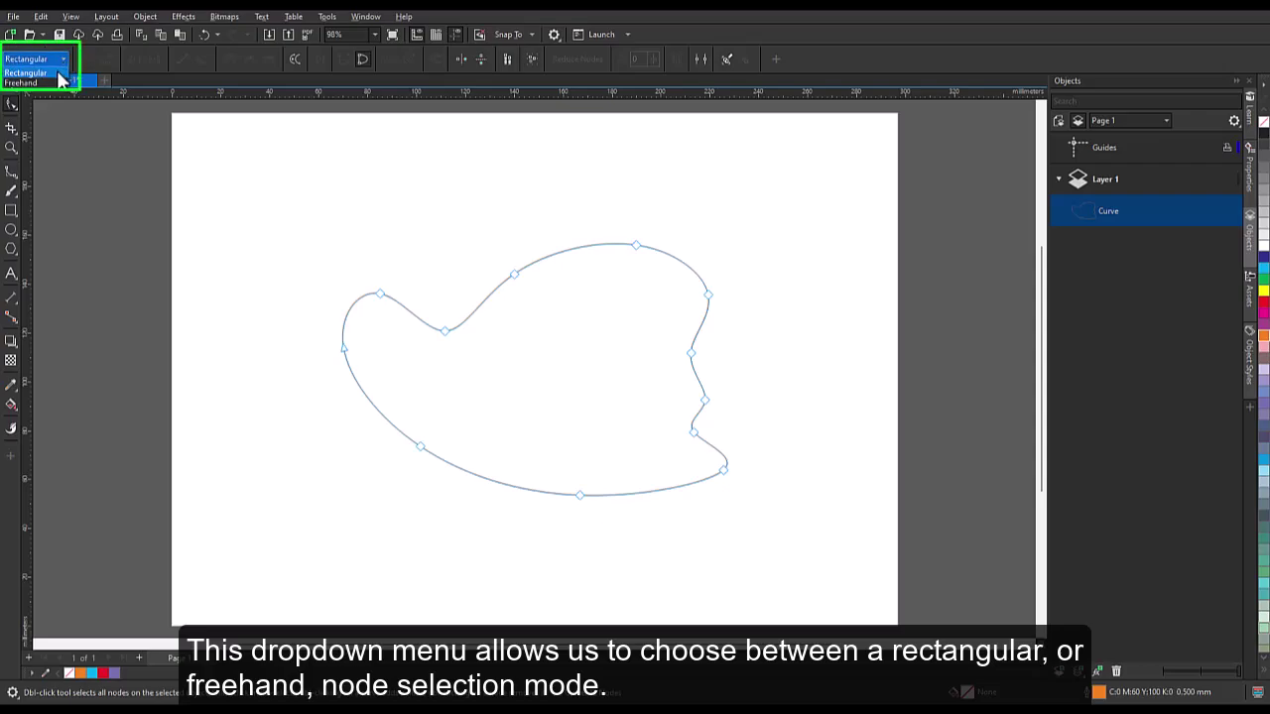
click(58, 74)
drag(404, 278, 468, 482)
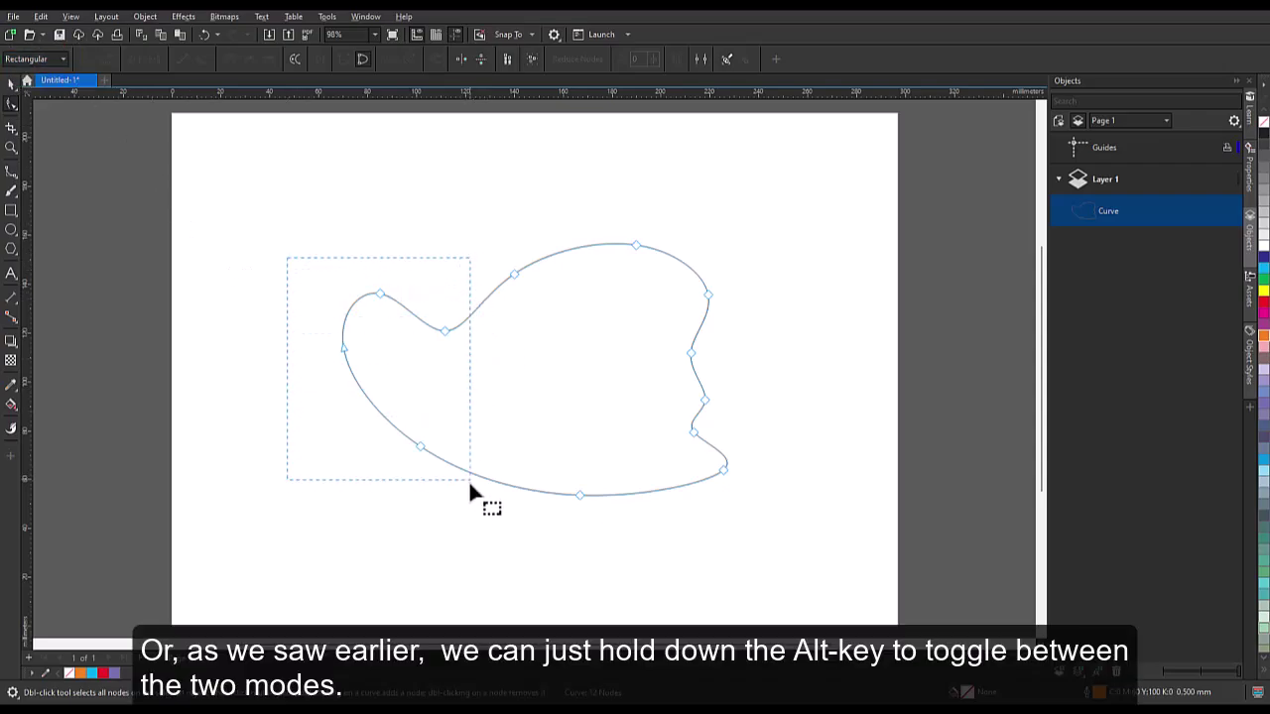
click(441, 256)
- Try a Freehand selection around the curve's left-side nodes, clear it, and restore the Rectangular selection mode
click(63, 61)
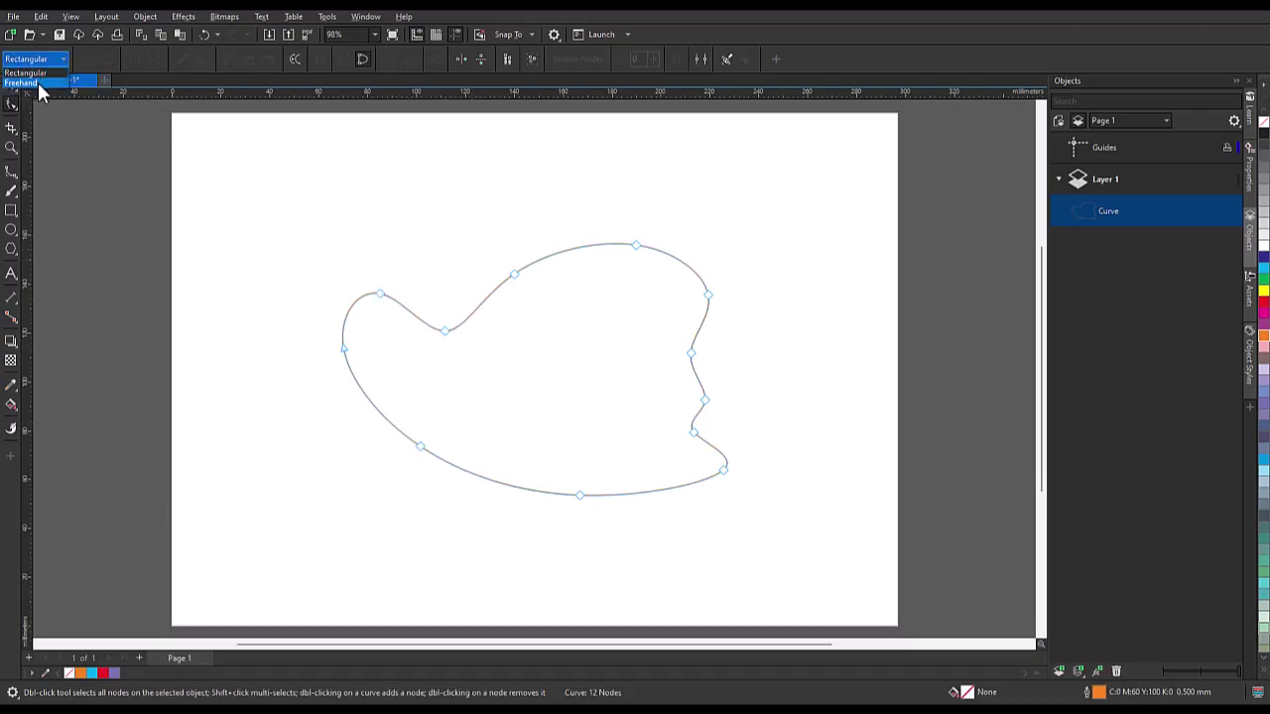
click(38, 82)
drag(366, 266, 388, 266)
mouse_move(493, 341)
mouse_down()
mouse_move(498, 387)
mouse_move(571, 449)
mouse_up()
mouse_move(531, 522)
mouse_down()
mouse_move(340, 465)
mouse_move(279, 305)
mouse_up()
drag(373, 270, 372, 270)
click(316, 263)
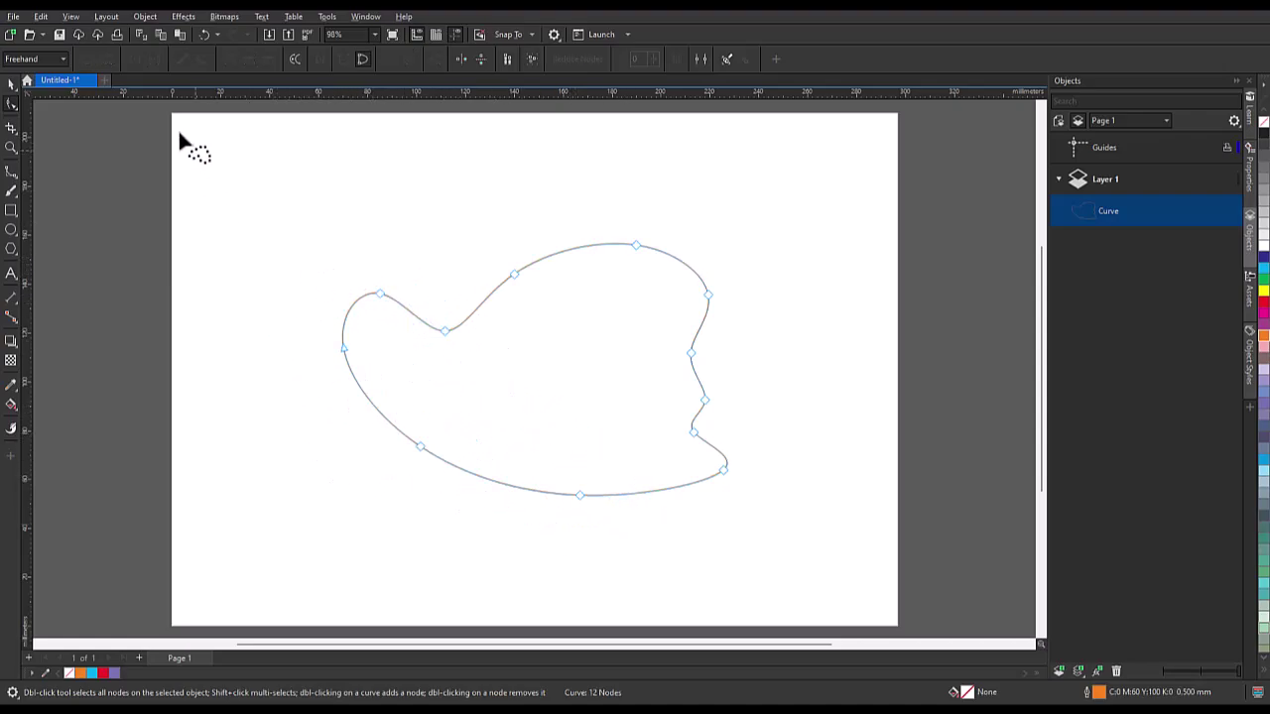
click(62, 58)
click(54, 69)
- Break the curve at its upper-left node and move the two resulting end nodes apart
click(380, 293)
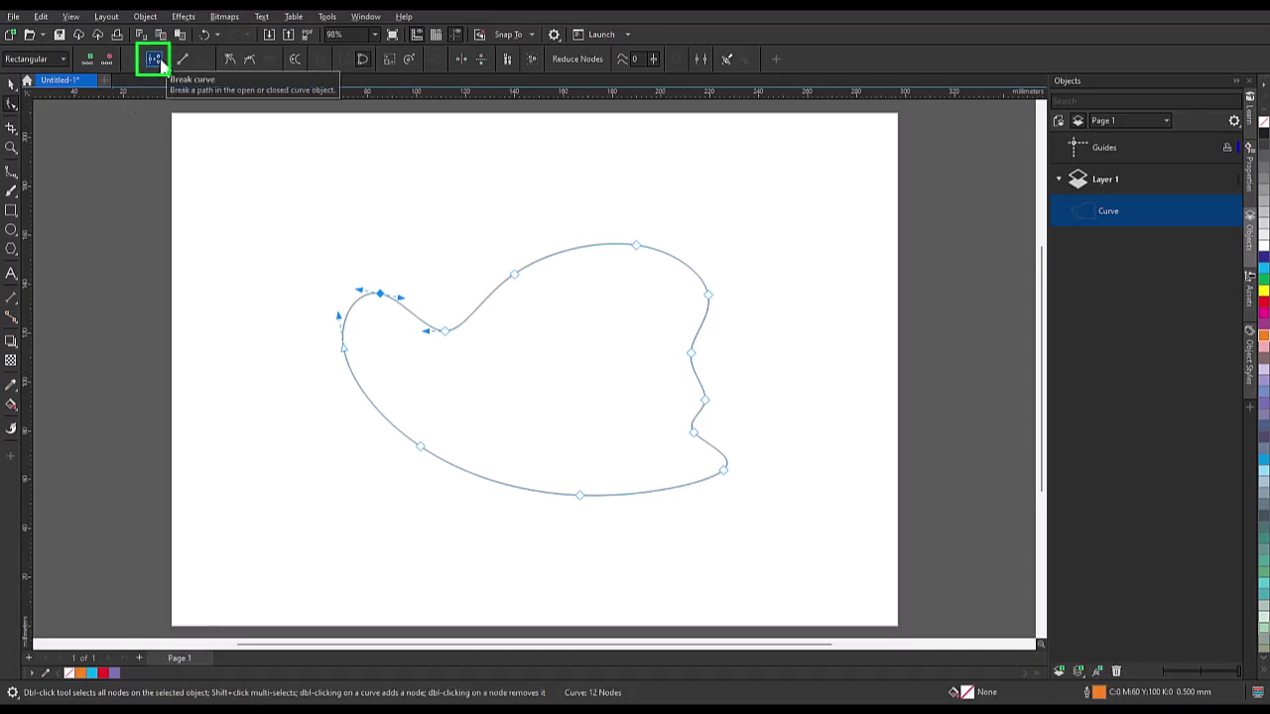
click(158, 58)
drag(380, 295, 346, 280)
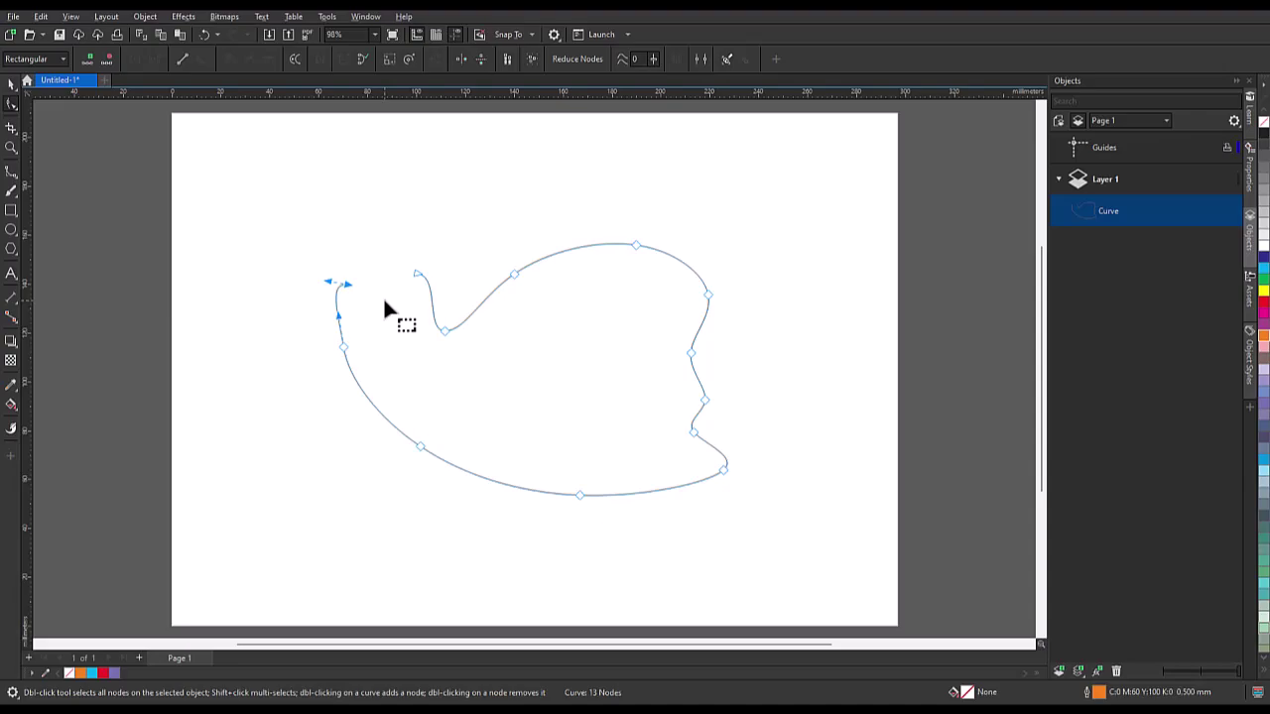
- Break the curve at the node just above its lower-right tip and move the two resulting end nodes apart
click(693, 433)
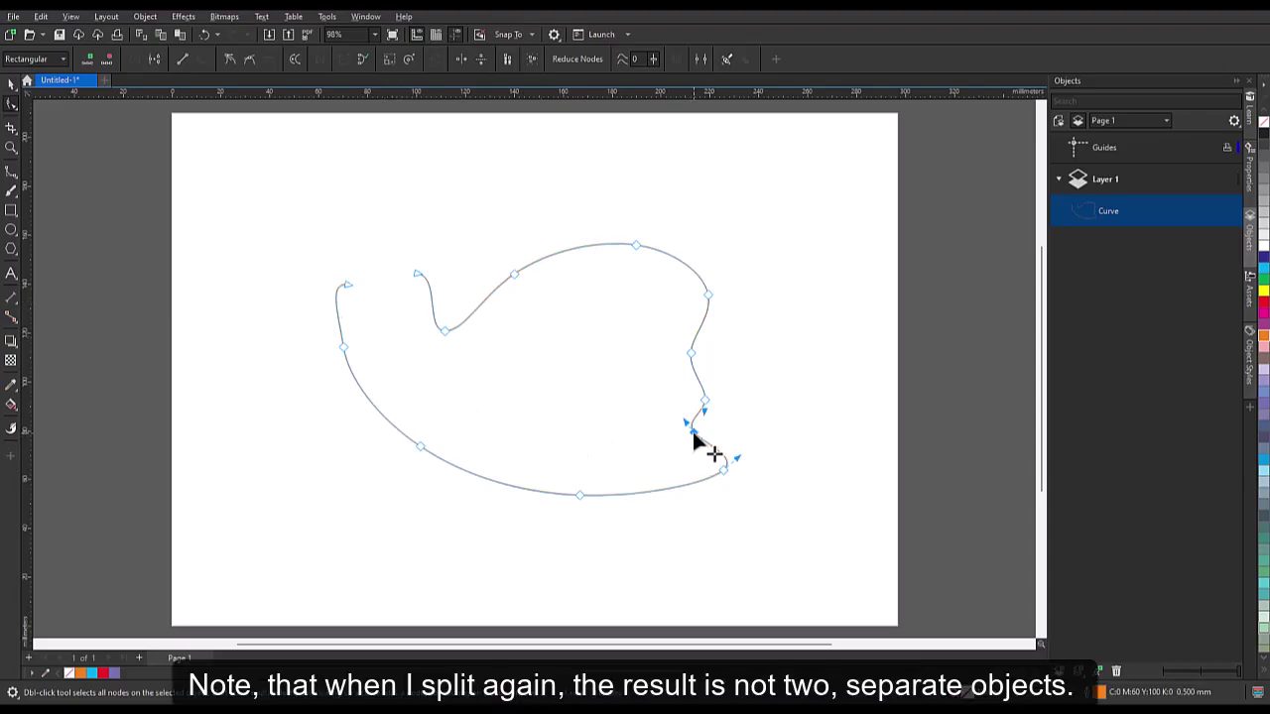
click(156, 61)
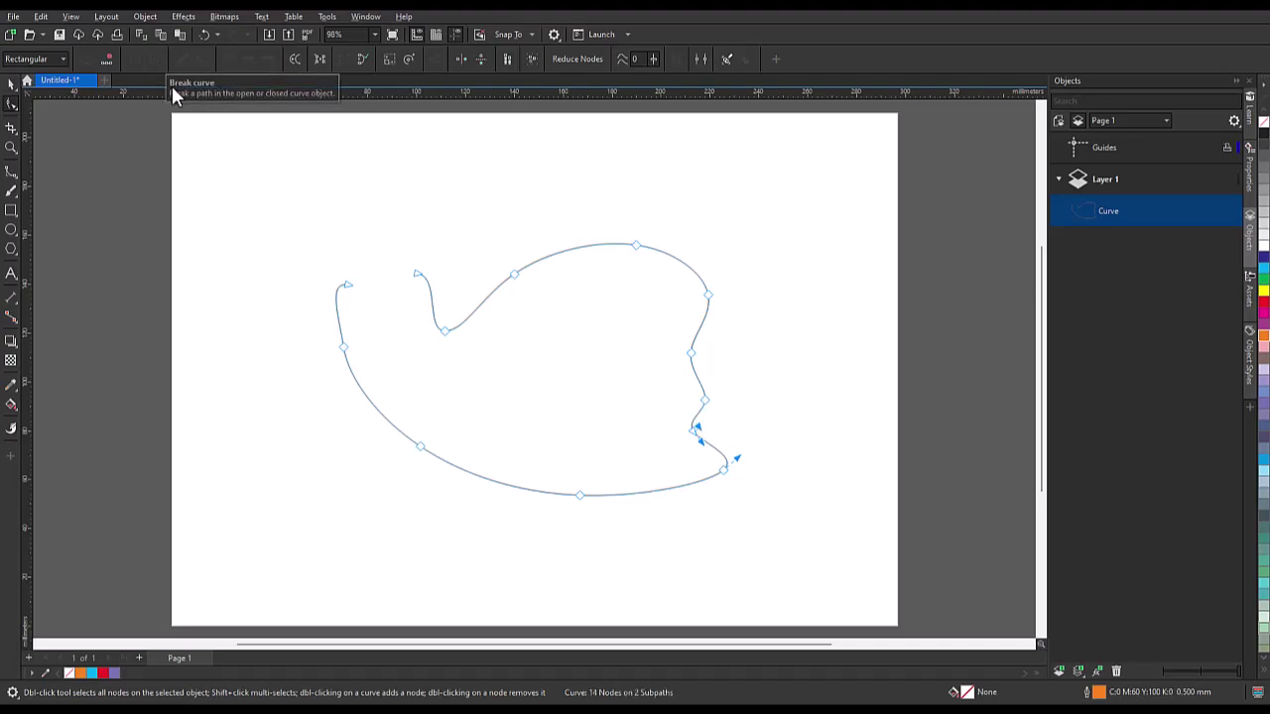
mouse_move(695, 427)
mouse_down()
mouse_move(725, 420)
mouse_move(693, 431)
mouse_move(709, 424)
mouse_move(706, 440)
mouse_up()
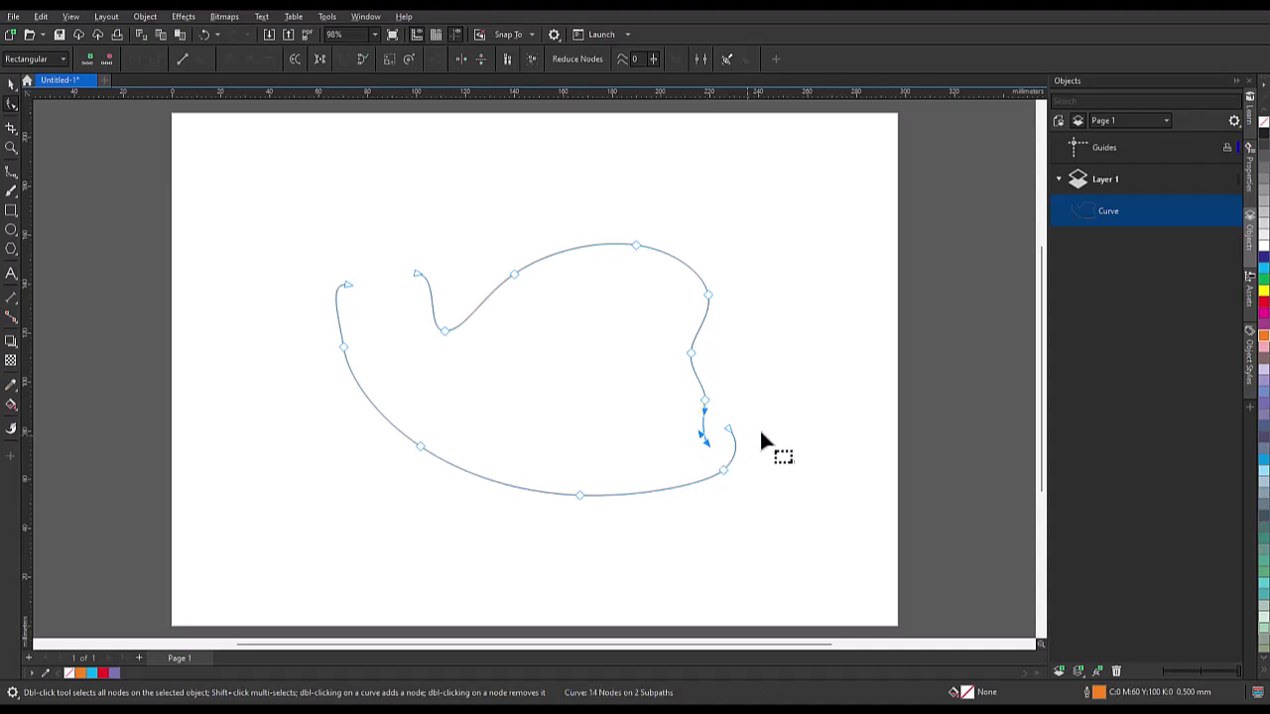
click(735, 411)
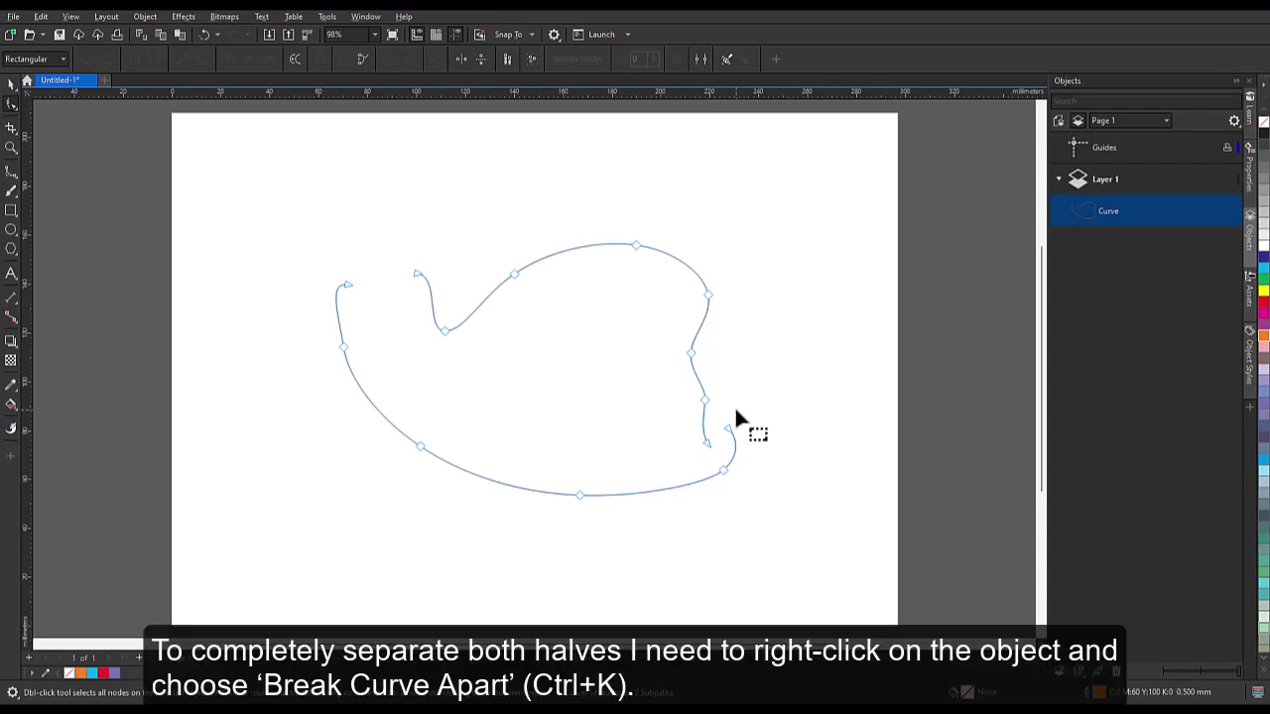
- Separate the two subpaths into independent objects with Break Curve Apart, and clear the selection
click(12, 83)
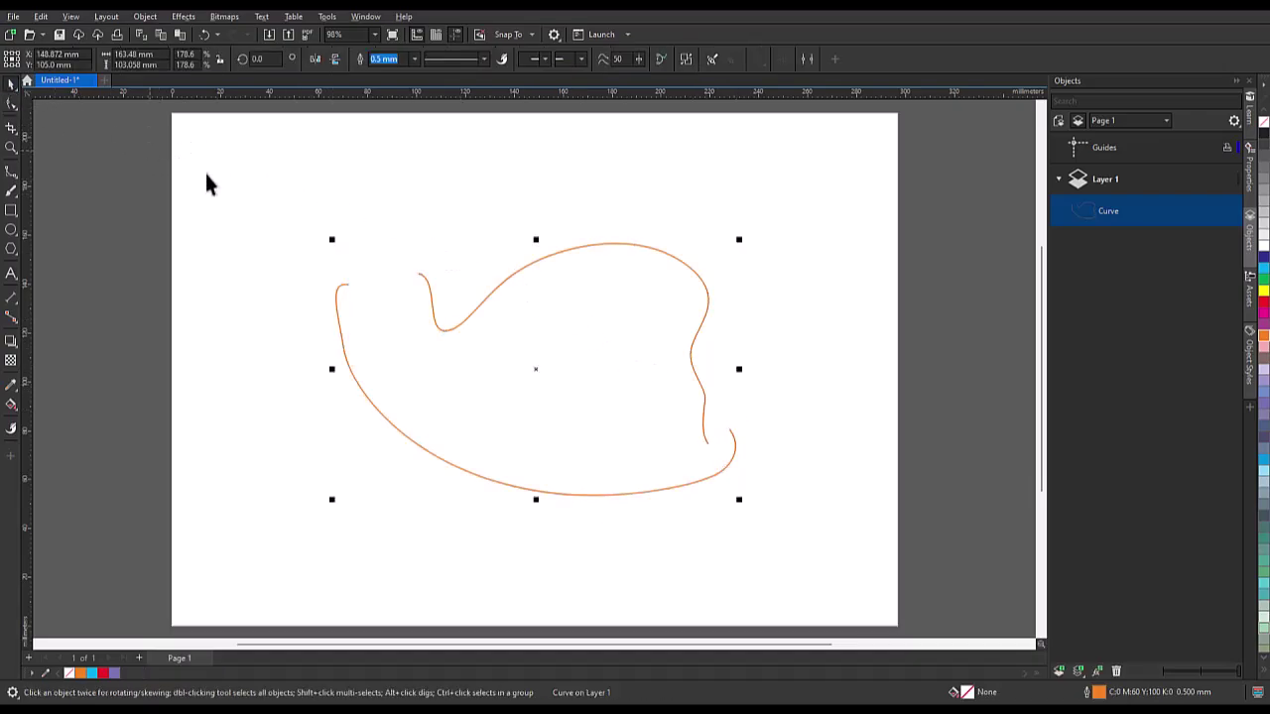
right_click(707, 312)
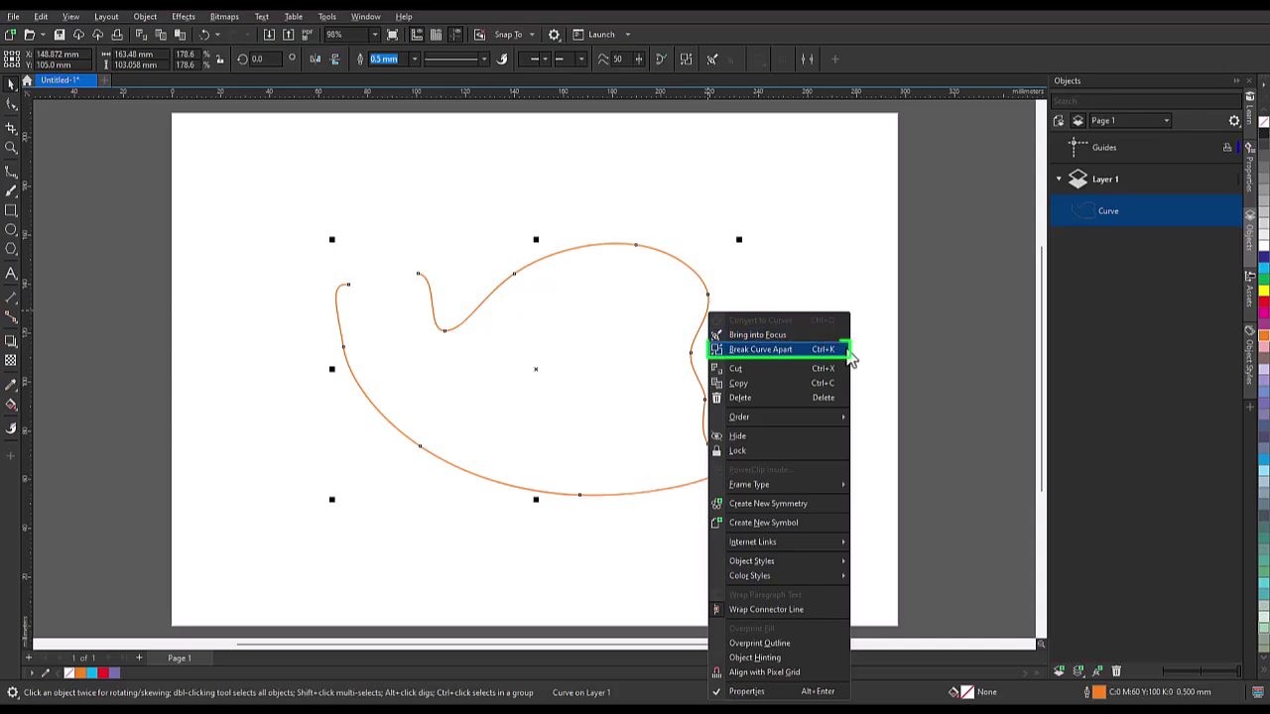
click(760, 349)
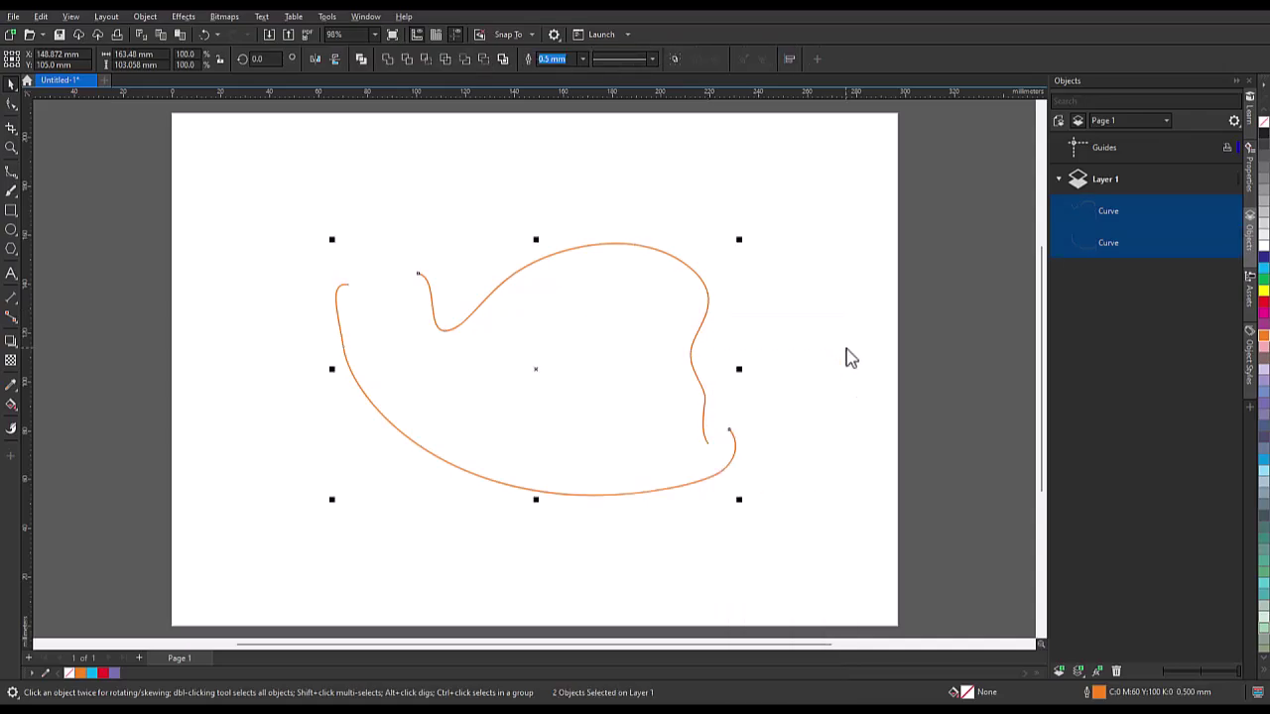
click(756, 308)
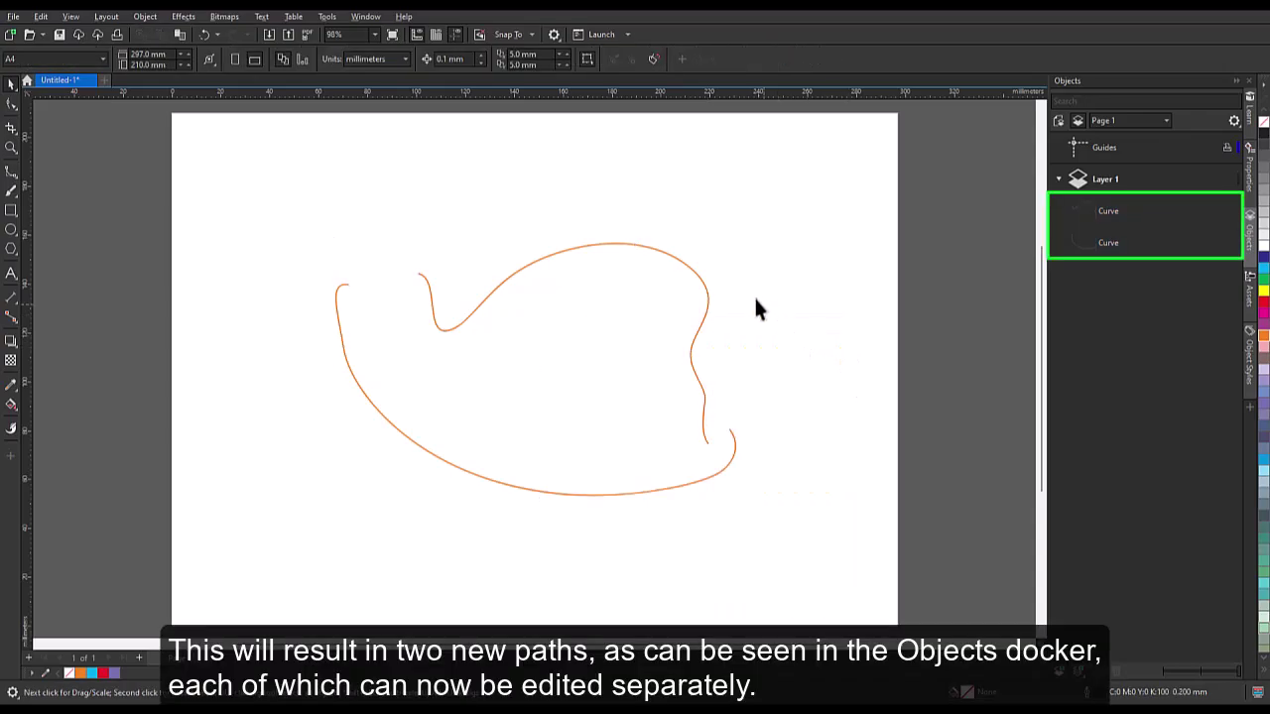
- Move the upper curve up and to the right, and change its outline color to cyan
click(664, 254)
drag(567, 345, 646, 298)
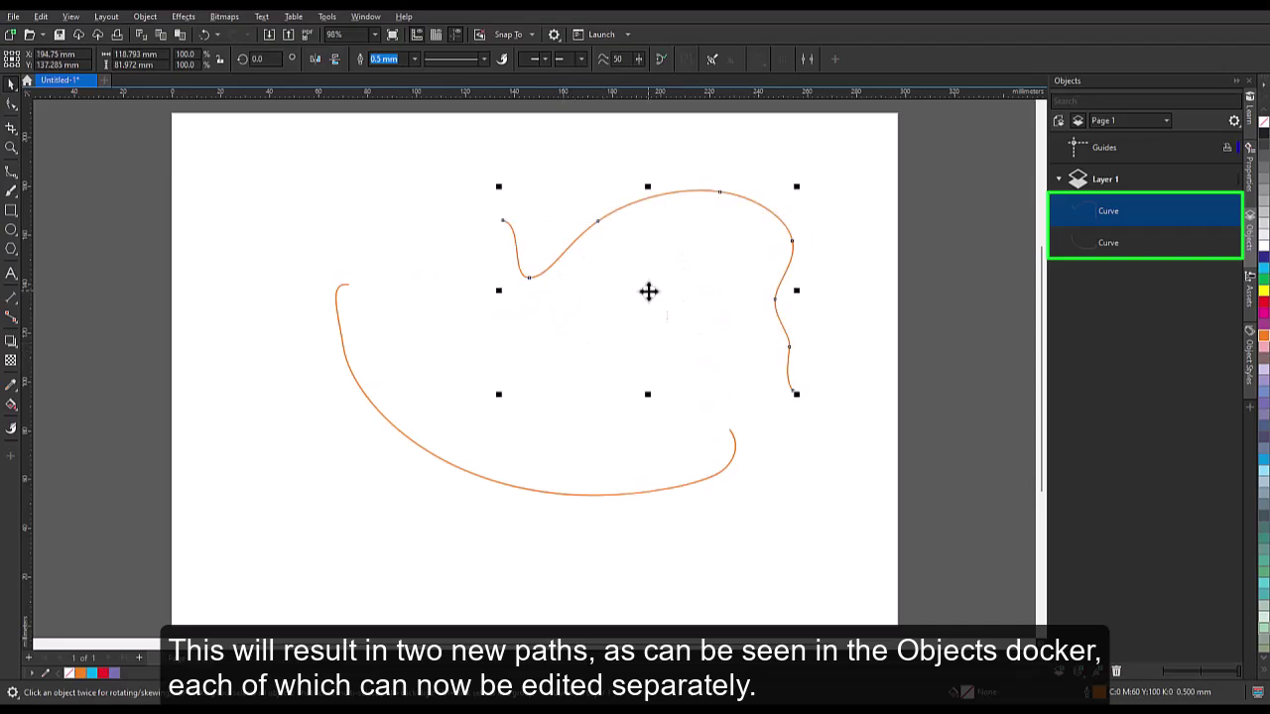
right_click(1264, 270)
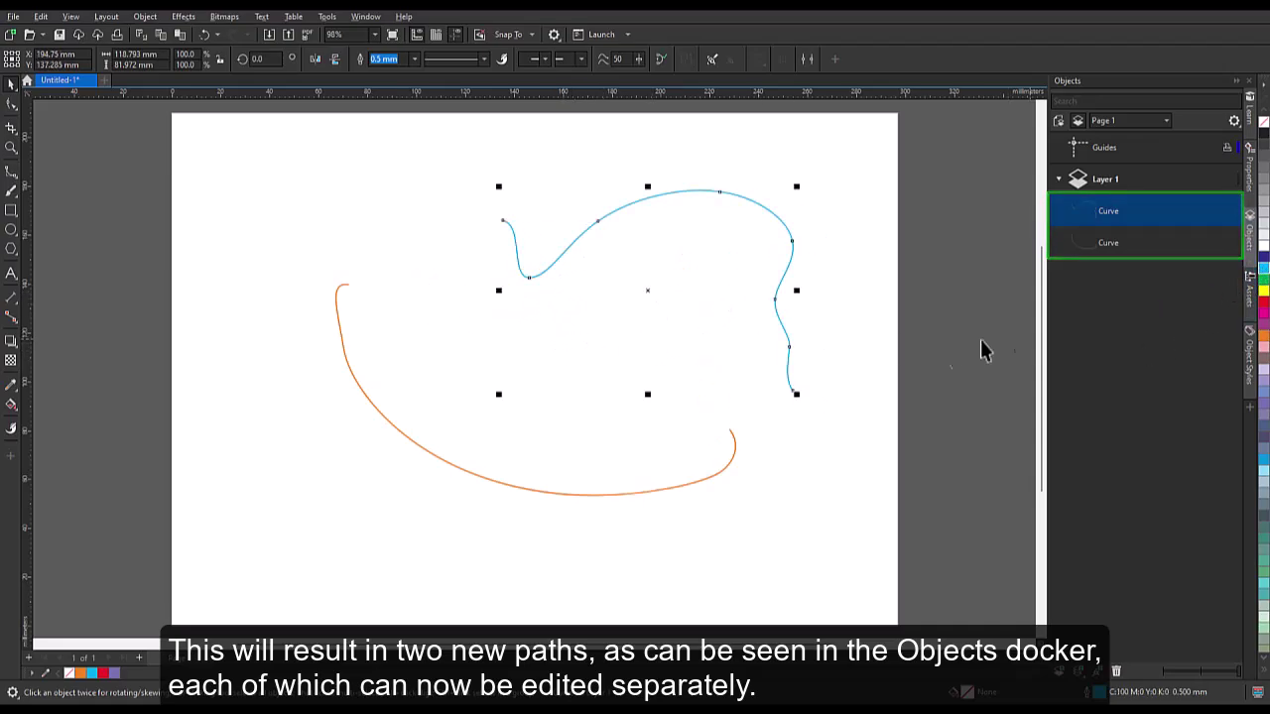
- Scale the lower orange curve down proportionally and move it to the right, beneath the cyan curve
key(Tab)
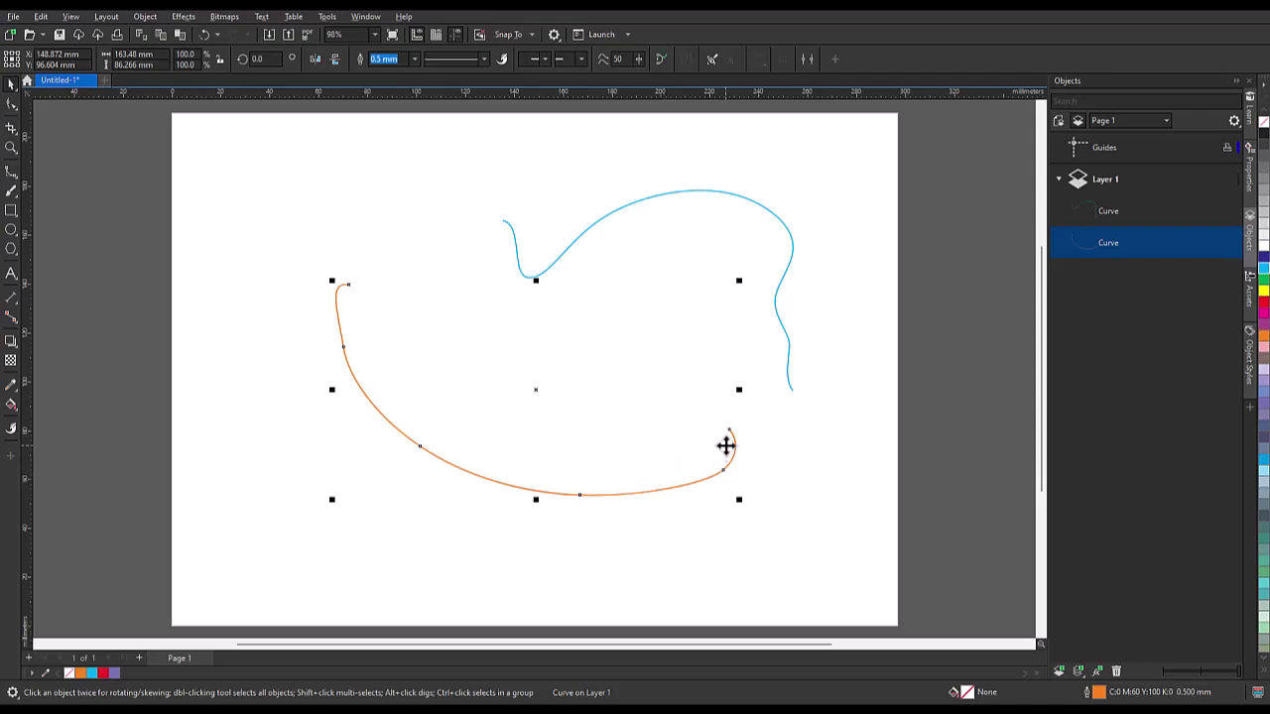
drag(738, 499, 575, 413)
drag(453, 346, 604, 384)
- Using the Shape tool, convert the segment between the two upper-left nodes to a line, and back to an outward-bent curve
key(F10)
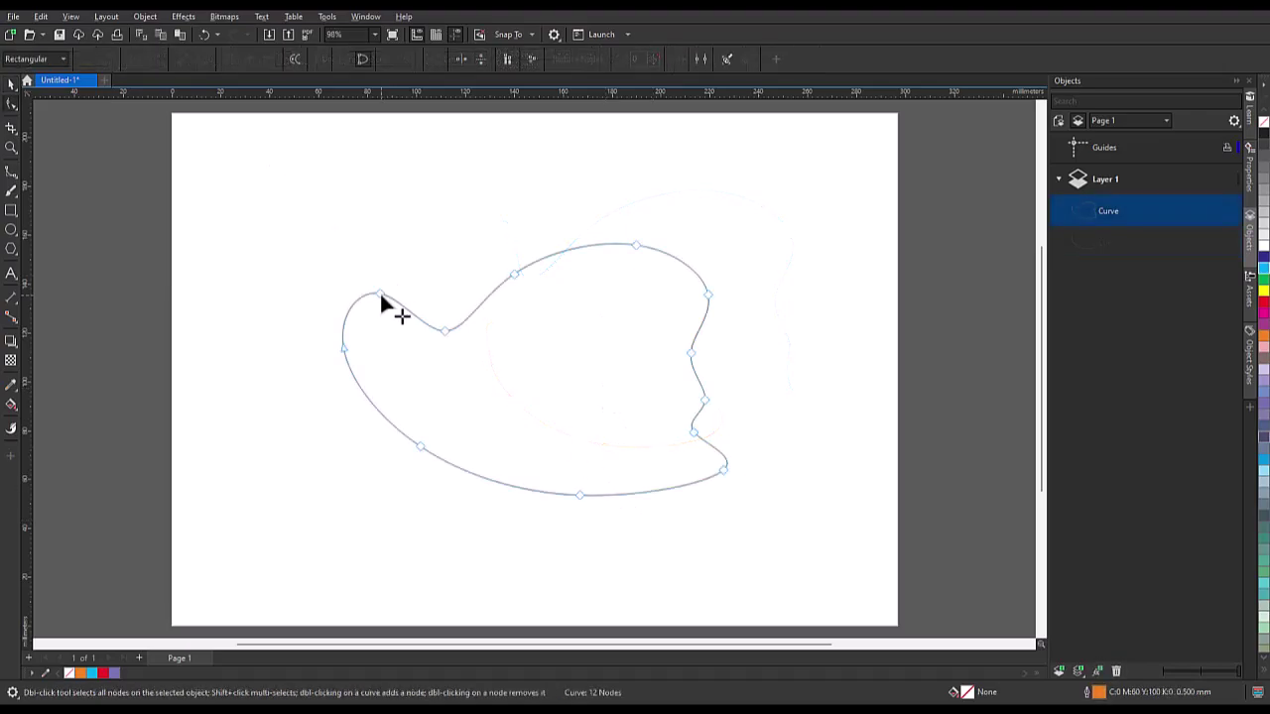
click(379, 293)
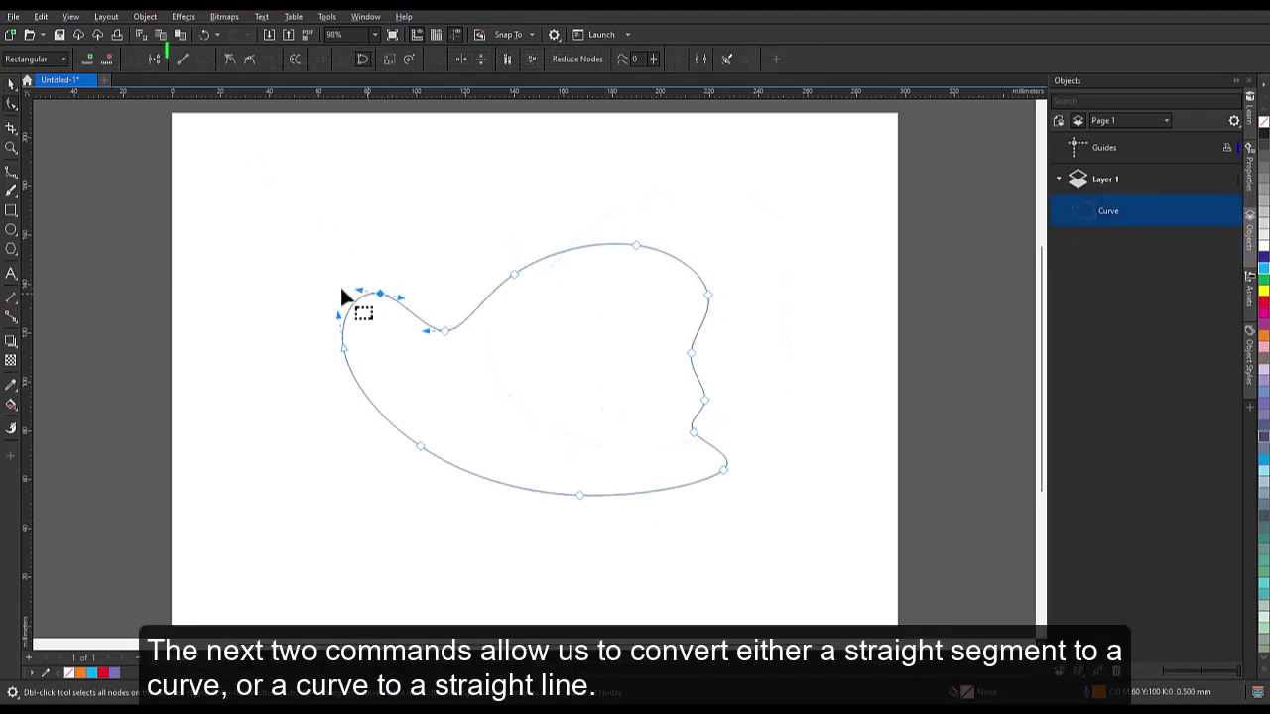
click(183, 62)
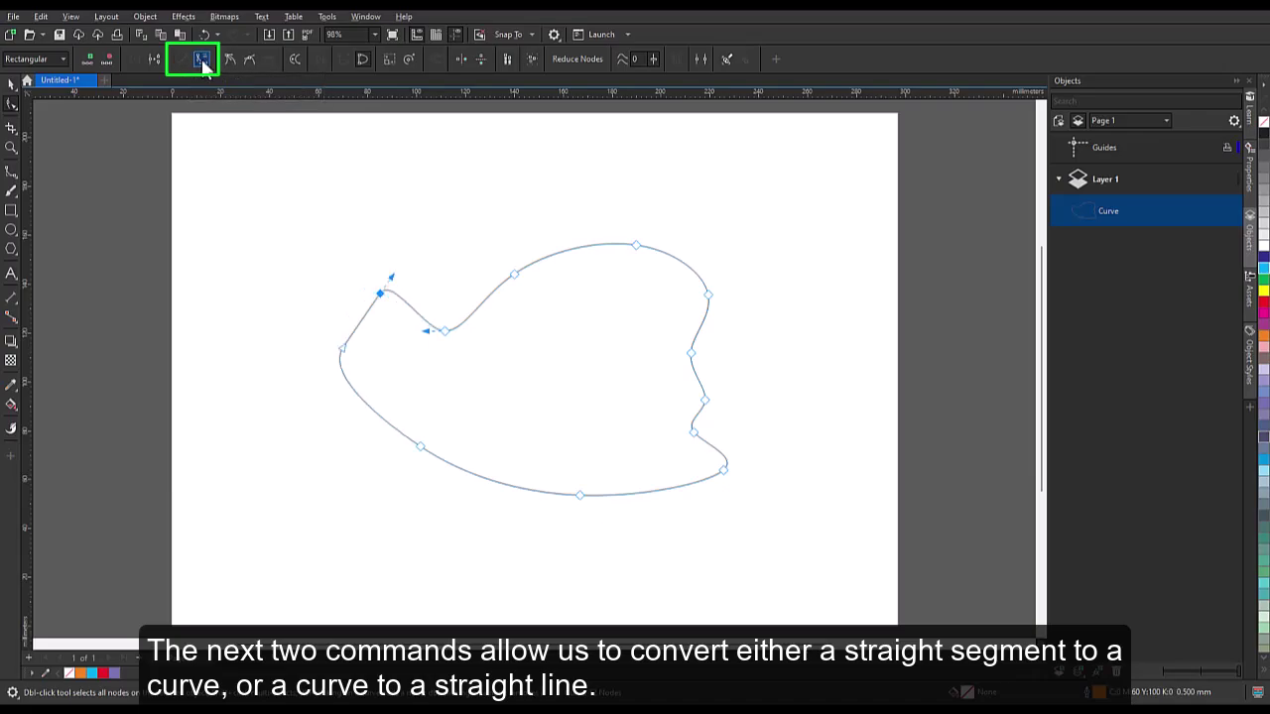
click(202, 62)
drag(361, 315, 342, 308)
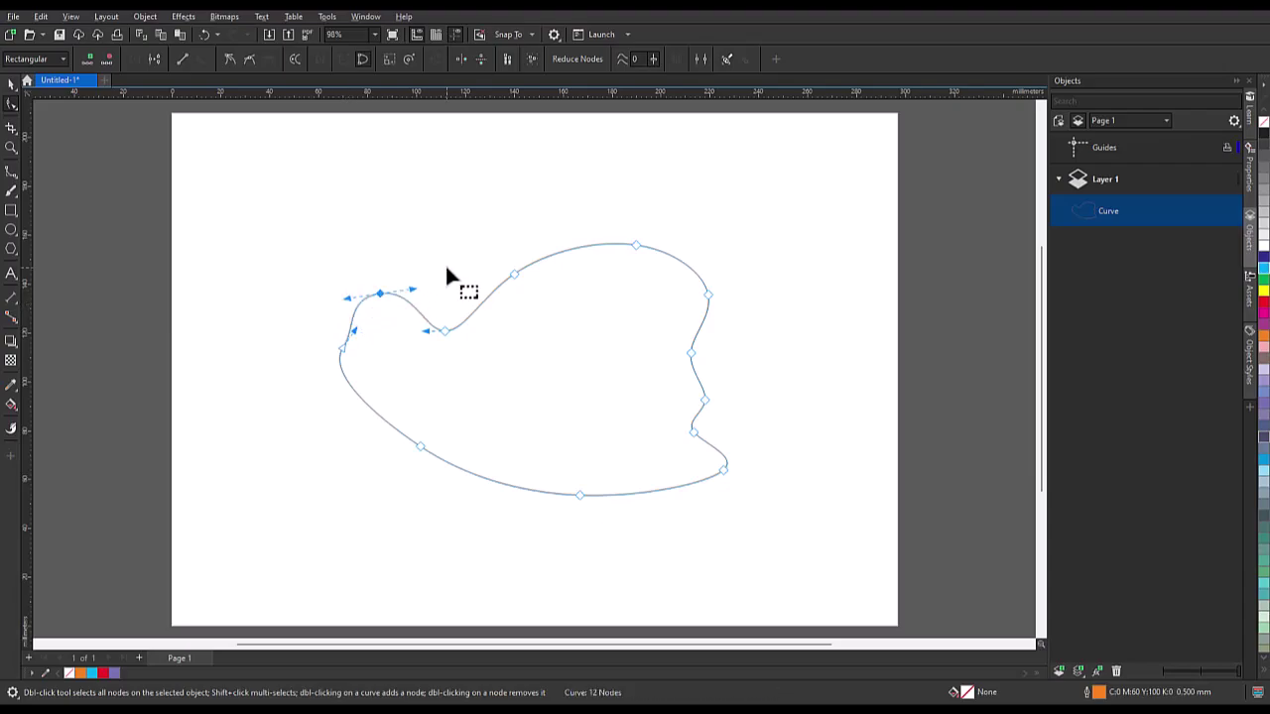
- Make the upper-left node a cusp with its right handle pulled downward, and make the node before the top arch smooth, adjusting its handle
click(231, 62)
drag(413, 293, 381, 370)
click(513, 275)
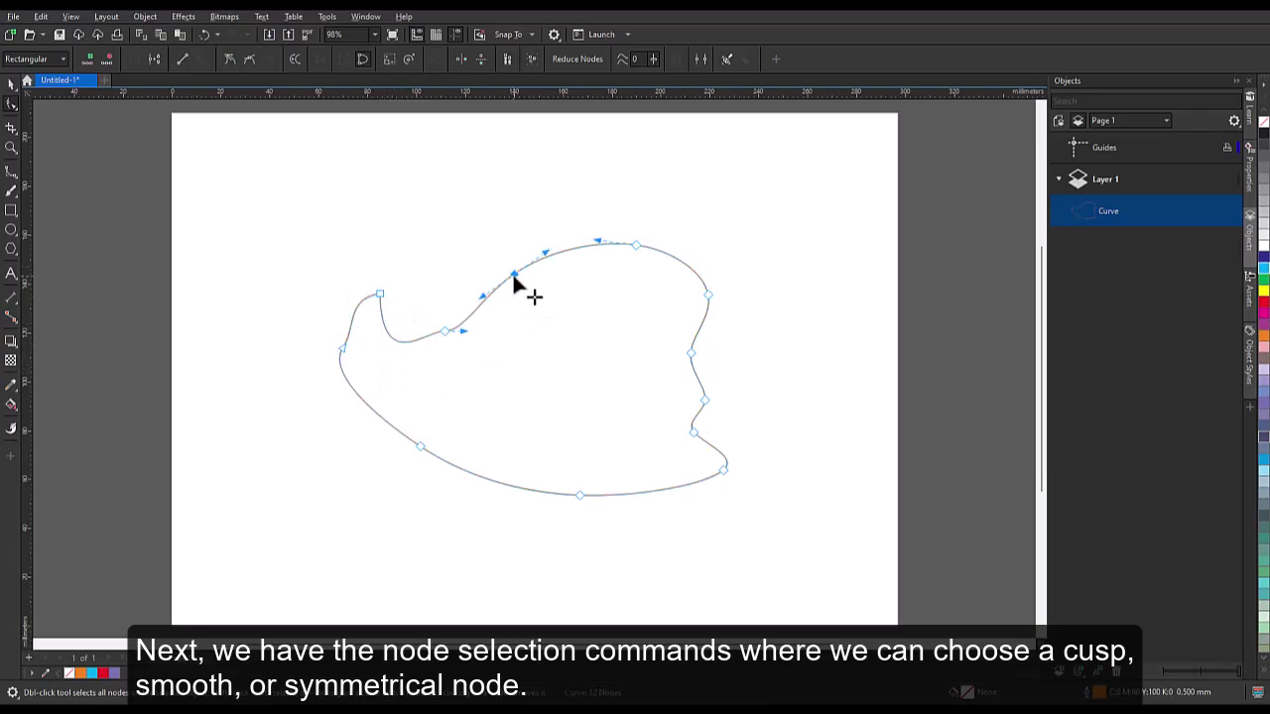
click(248, 58)
mouse_move(545, 252)
mouse_down()
mouse_move(599, 224)
mouse_move(527, 247)
mouse_move(556, 256)
mouse_up()
- Lengthen the upper-right symmetrical node's handles by pulling the upper one upward, and reverse the closed curve's direction with its left node selected
click(707, 295)
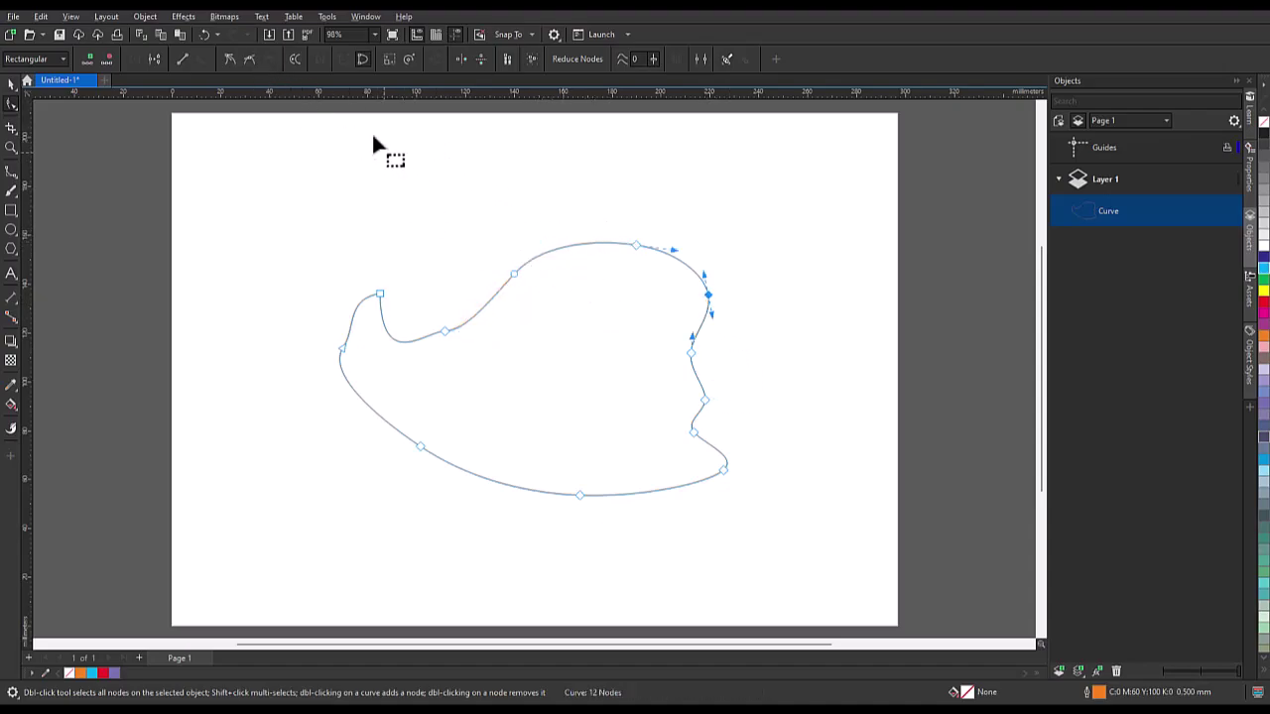
click(249, 58)
drag(705, 274, 697, 241)
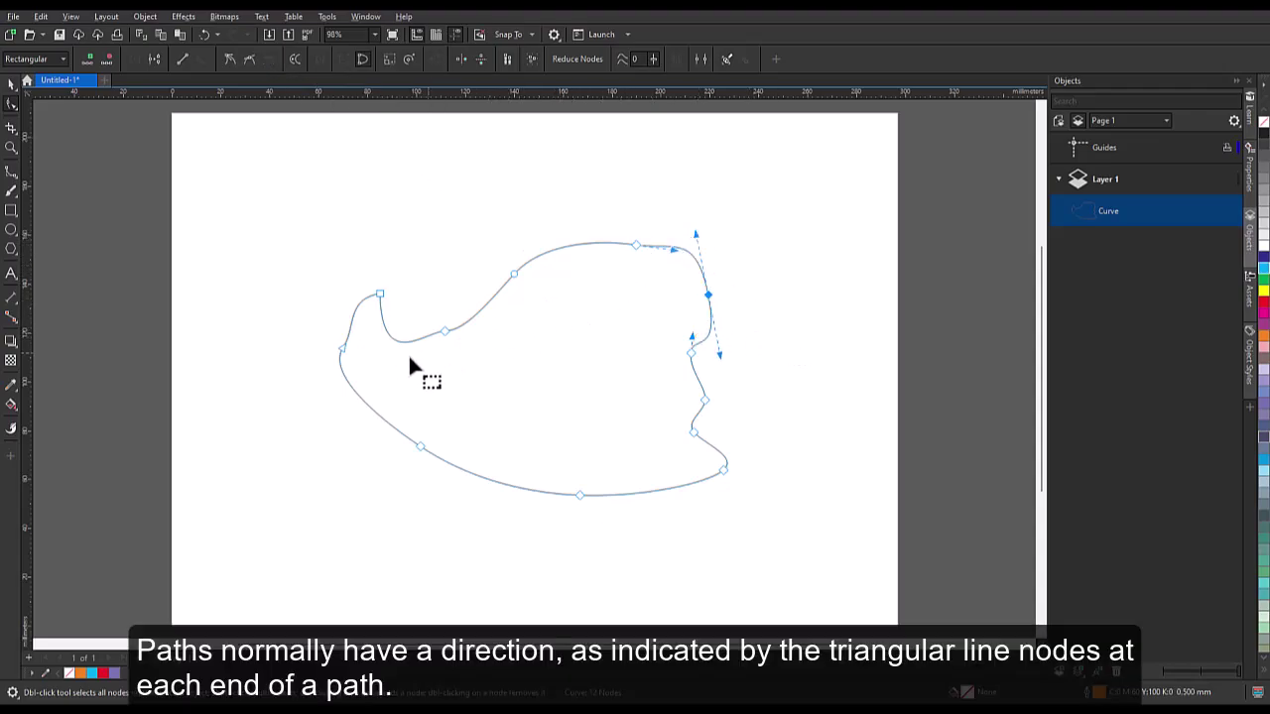
click(343, 351)
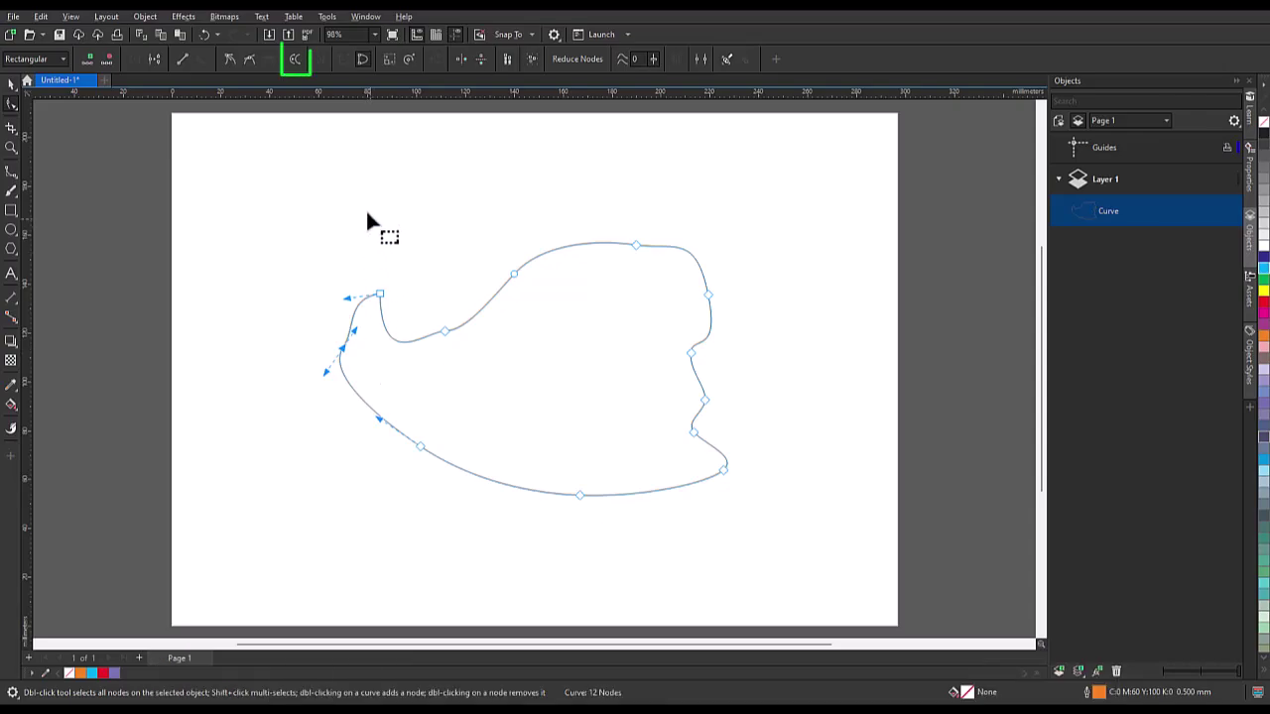
click(295, 61)
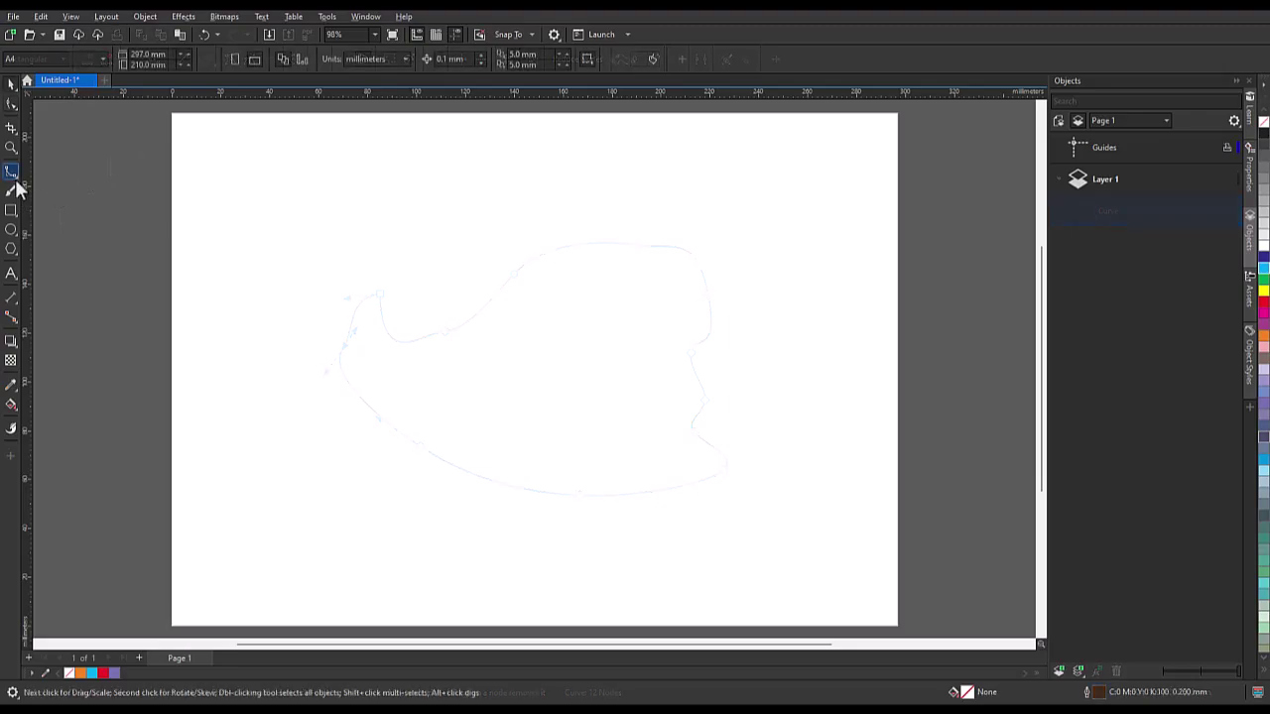
- Draw a horizontal 2-Point Line about 150 mm long across the upper page and set its outline width to 1 mm
click(16, 182)
click(51, 186)
drag(351, 285, 715, 284)
click(482, 59)
click(461, 133)
- Add a solid arrowhead to the line's right end and a triple-chevron tail to its left end
click(629, 60)
click(674, 84)
click(592, 59)
scroll(701, 86, down, 3)
click(646, 117)
- Reverse the arrow line's path direction with the Shape tool, and clear the selection
click(11, 103)
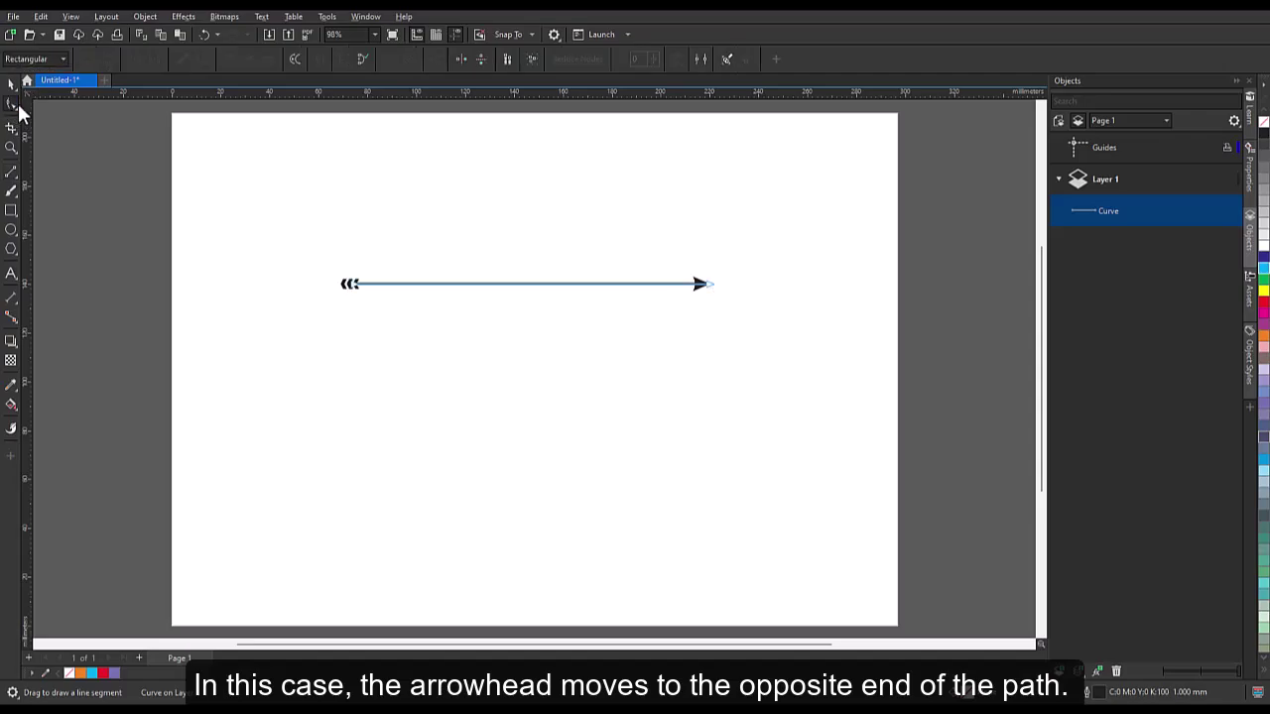
click(294, 57)
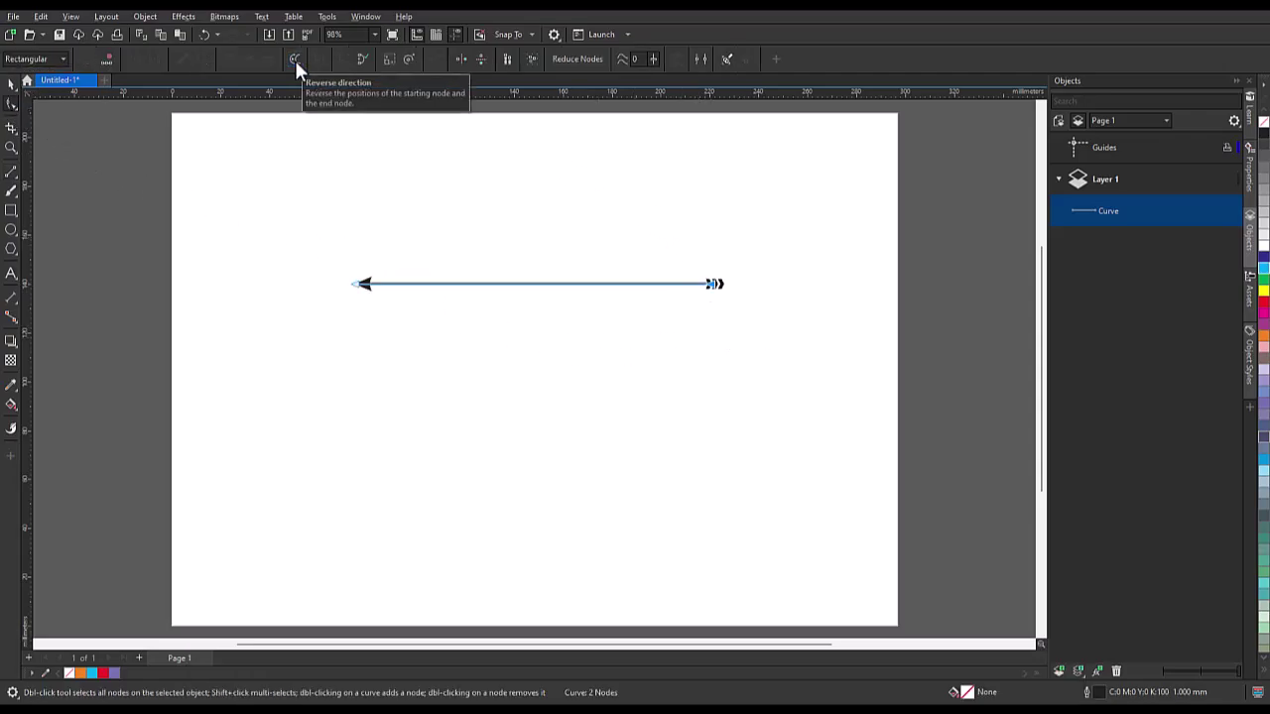
click(12, 85)
click(353, 178)
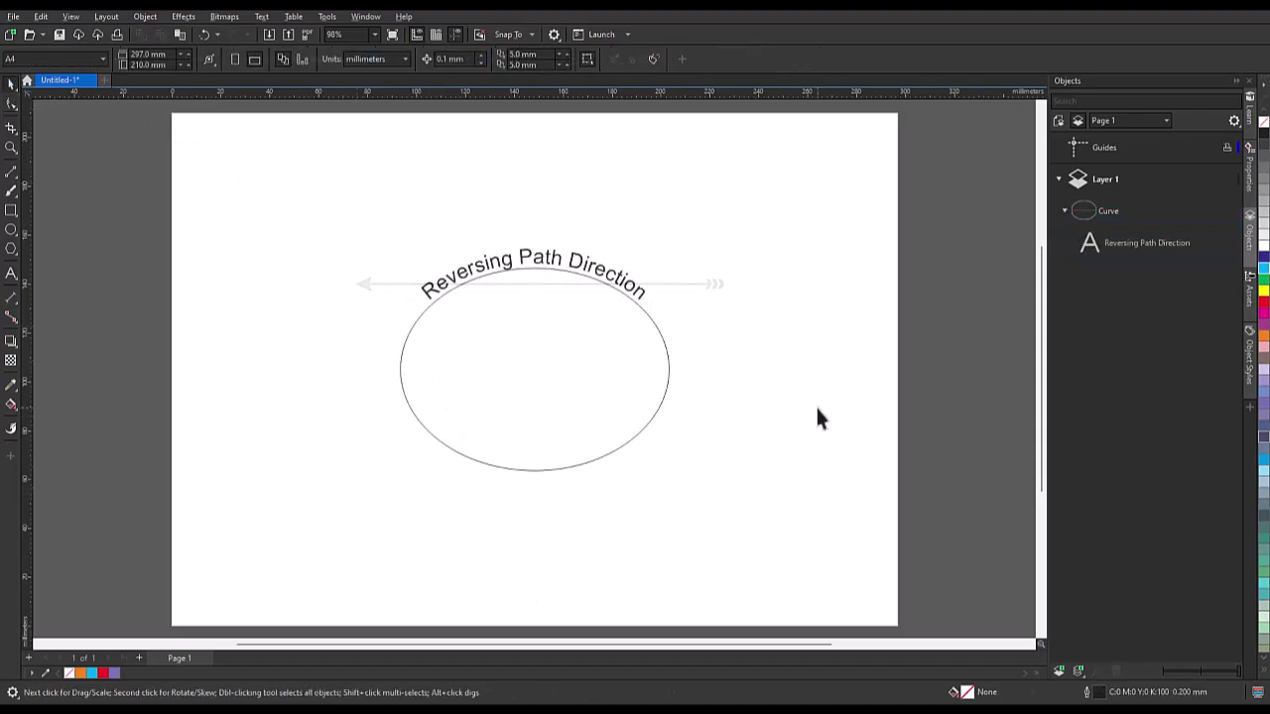
- Reverse the direction of the ellipse path carrying the text "Reversing Path Direction" using the Shape tool
click(11, 105)
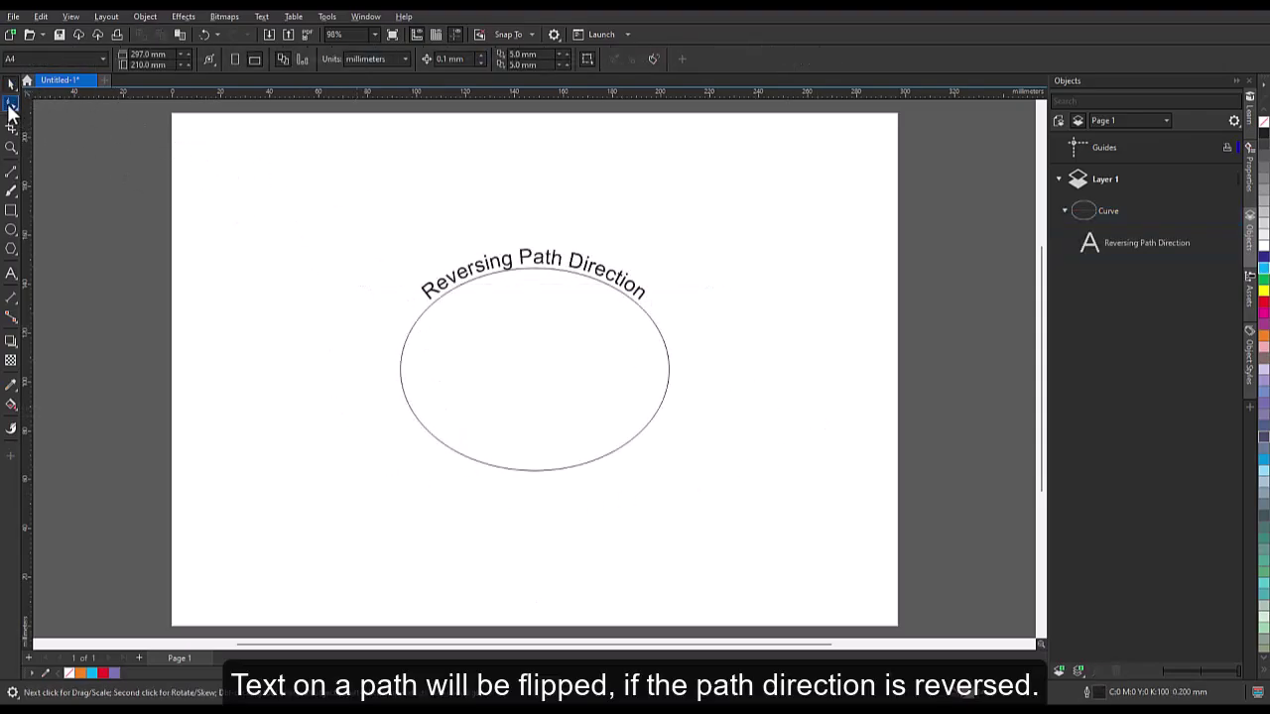
click(660, 339)
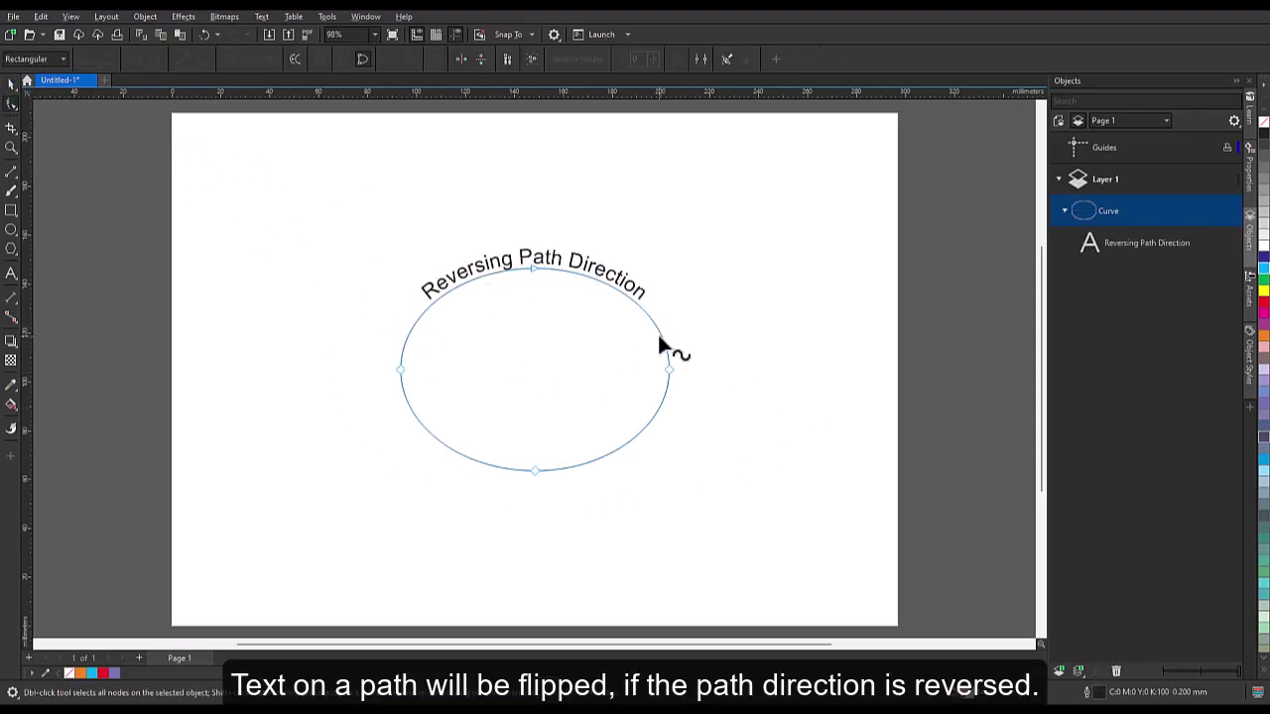
click(293, 59)
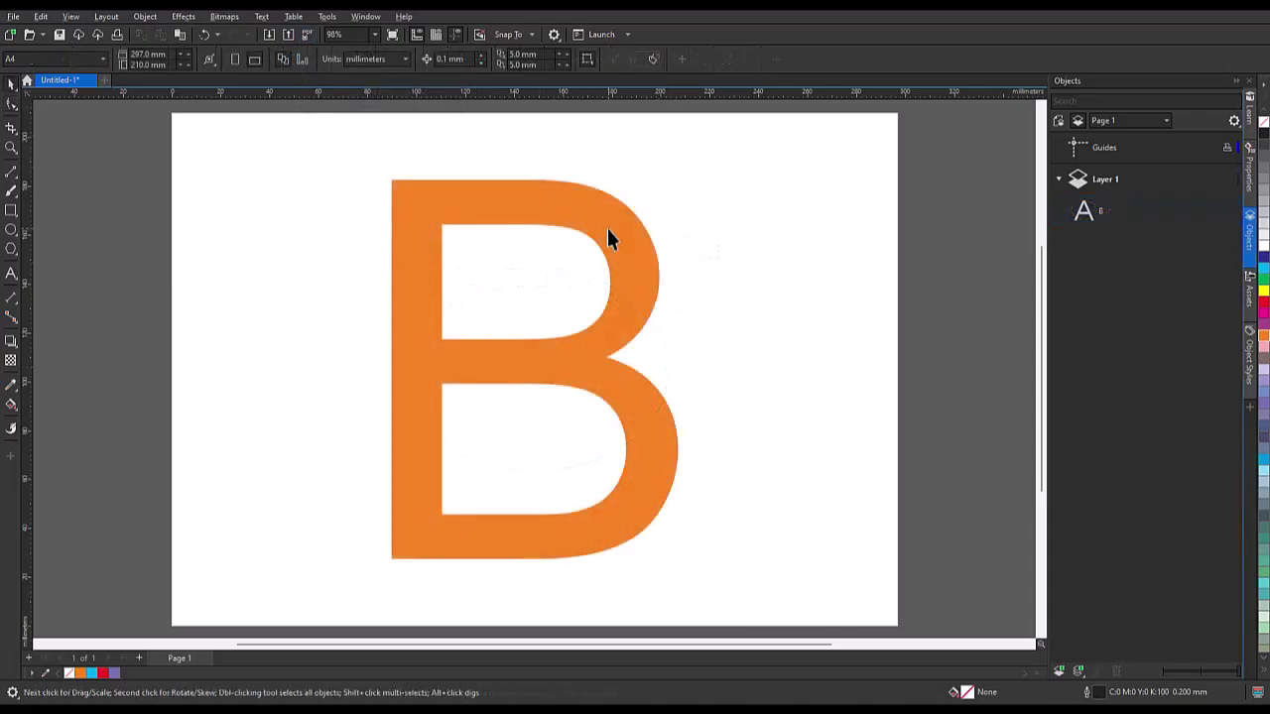
- Convert the orange letter B from text to curves
click(607, 238)
click(145, 16)
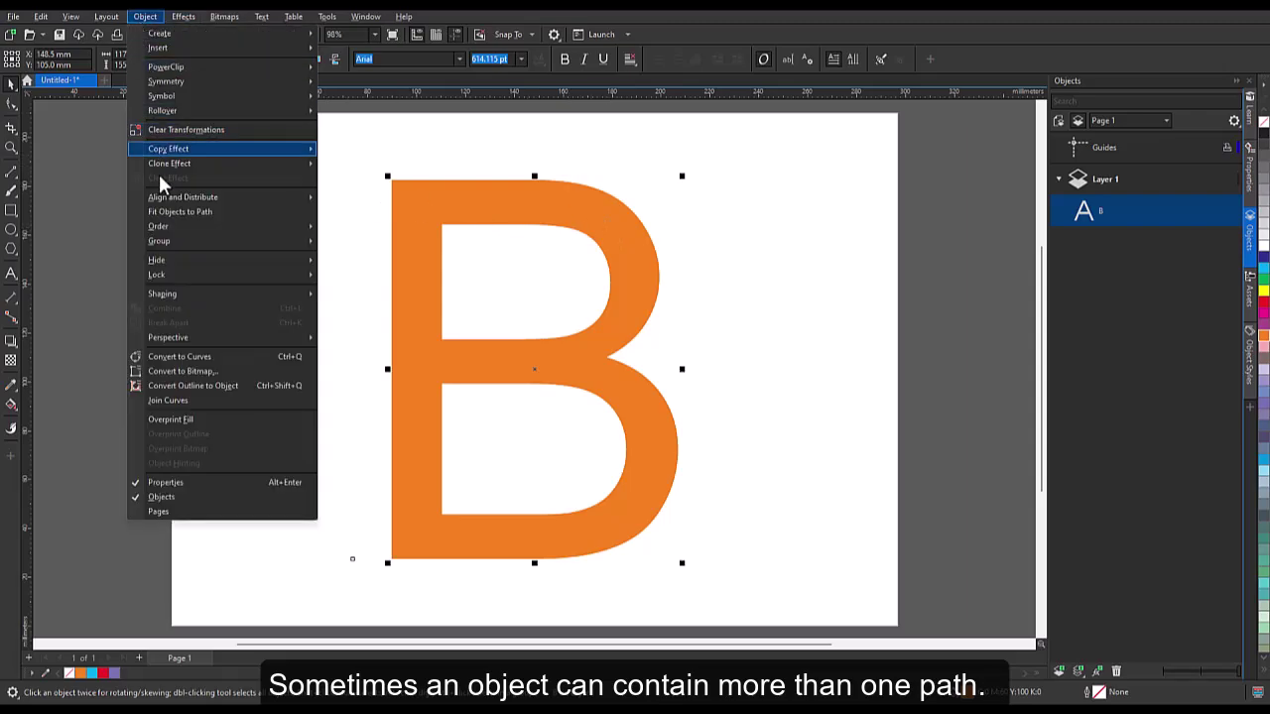
click(176, 356)
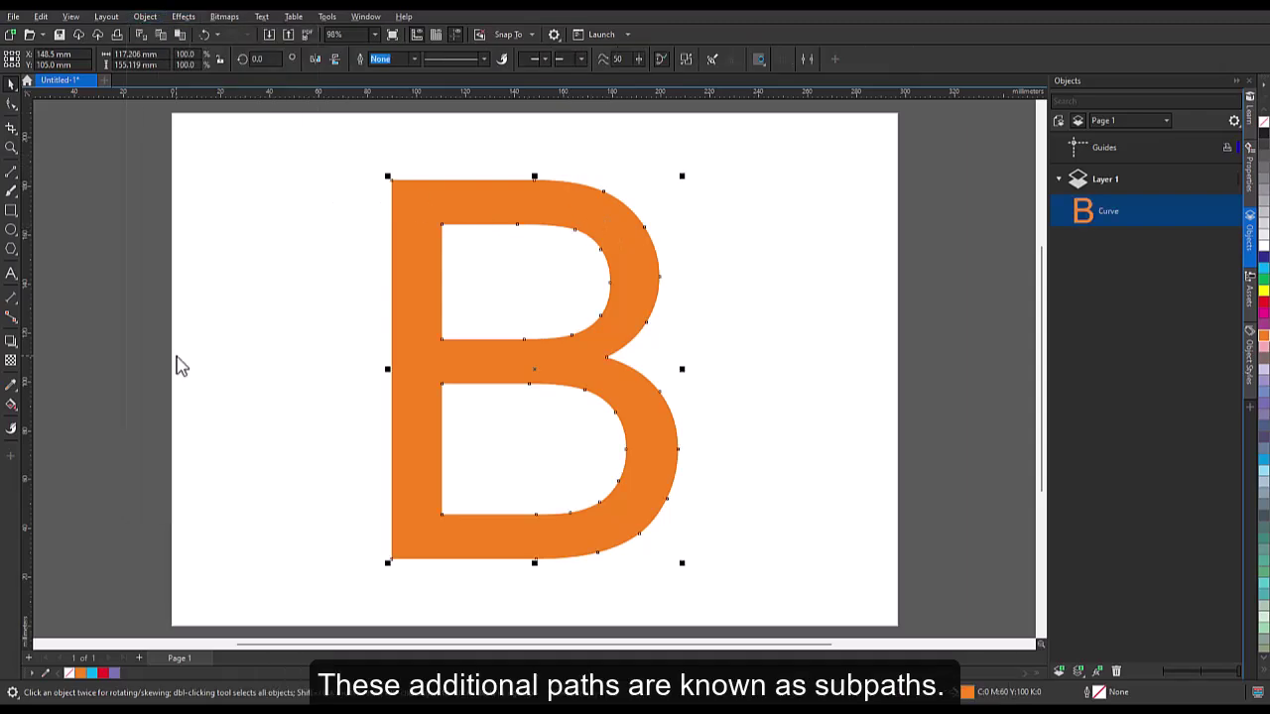
- Extract the upper inner subpath of the letter B and move the resulting shape to the right of the letter
click(11, 104)
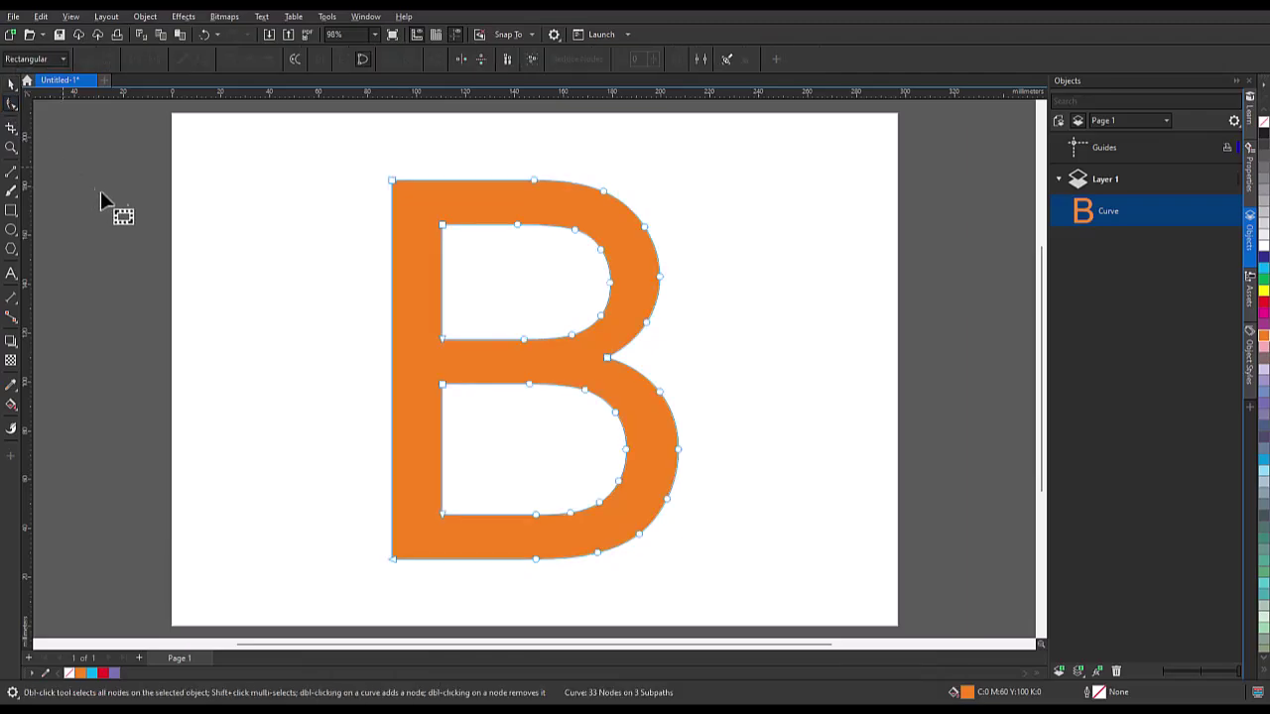
click(443, 227)
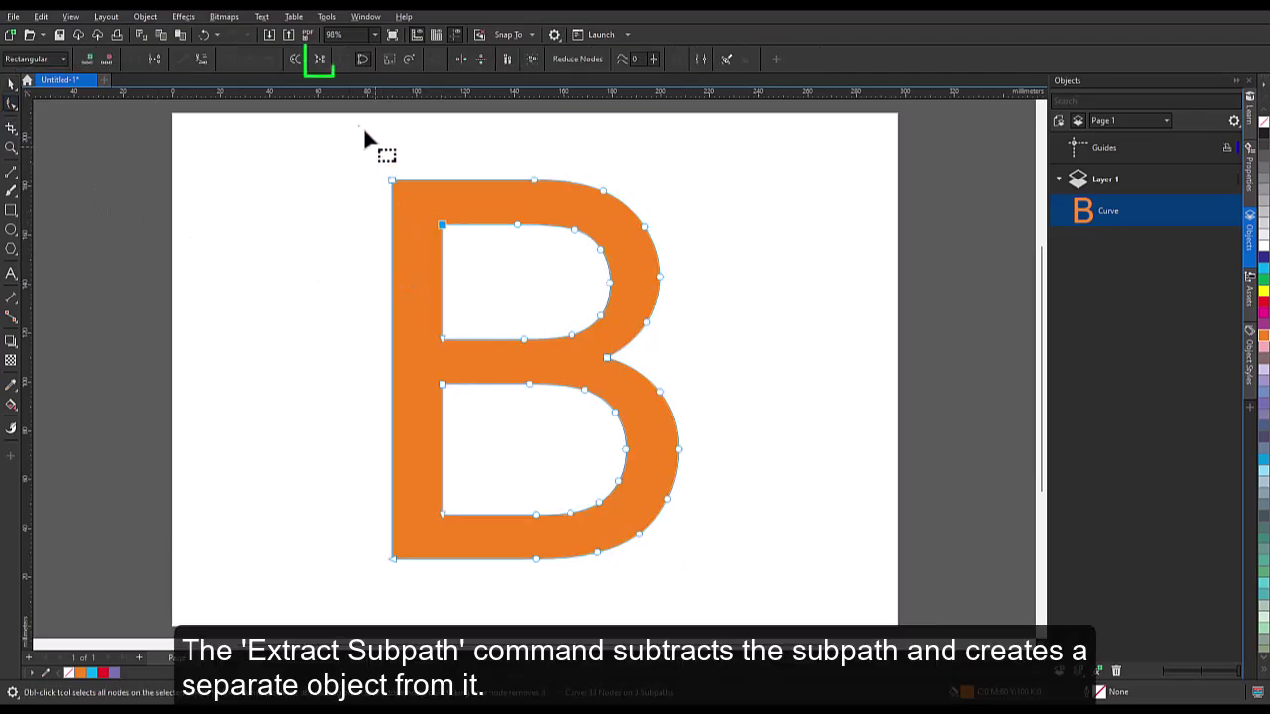
click(318, 62)
key(space)
click(1132, 243)
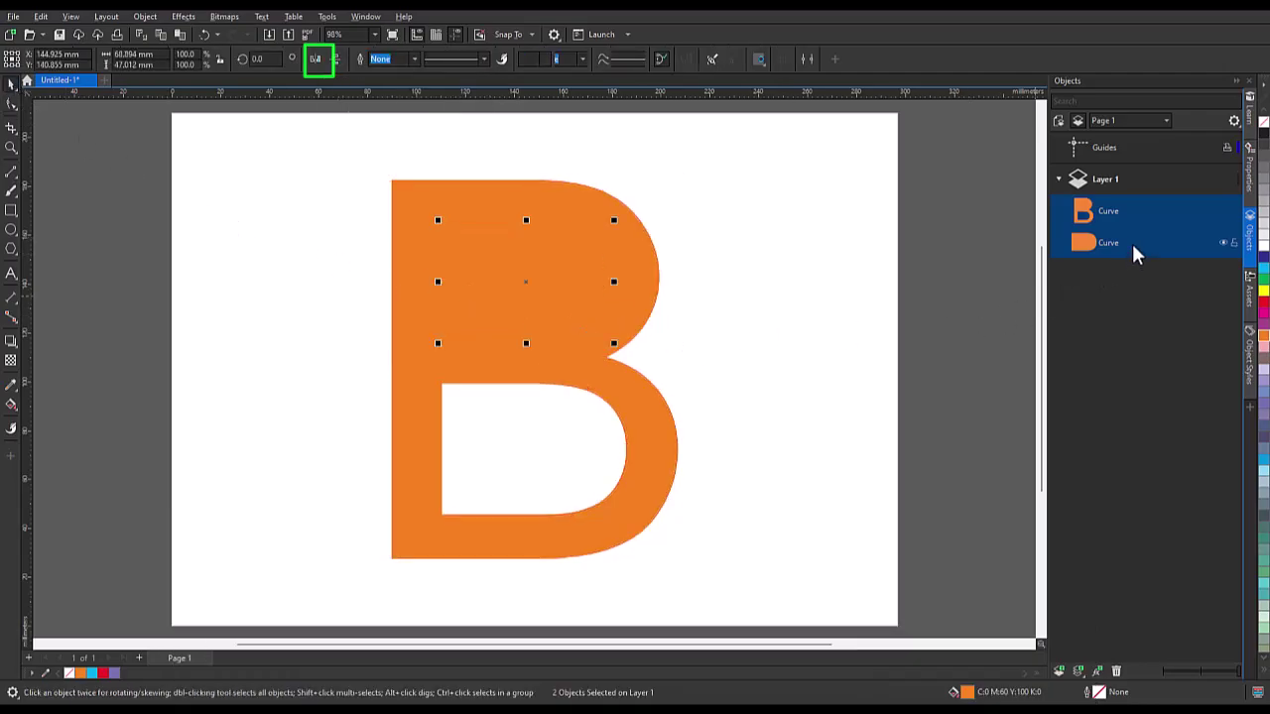
drag(530, 290, 801, 288)
- Extract the lower inner subpath of the letter B and move the resulting shape out to the letter's lower right
click(535, 306)
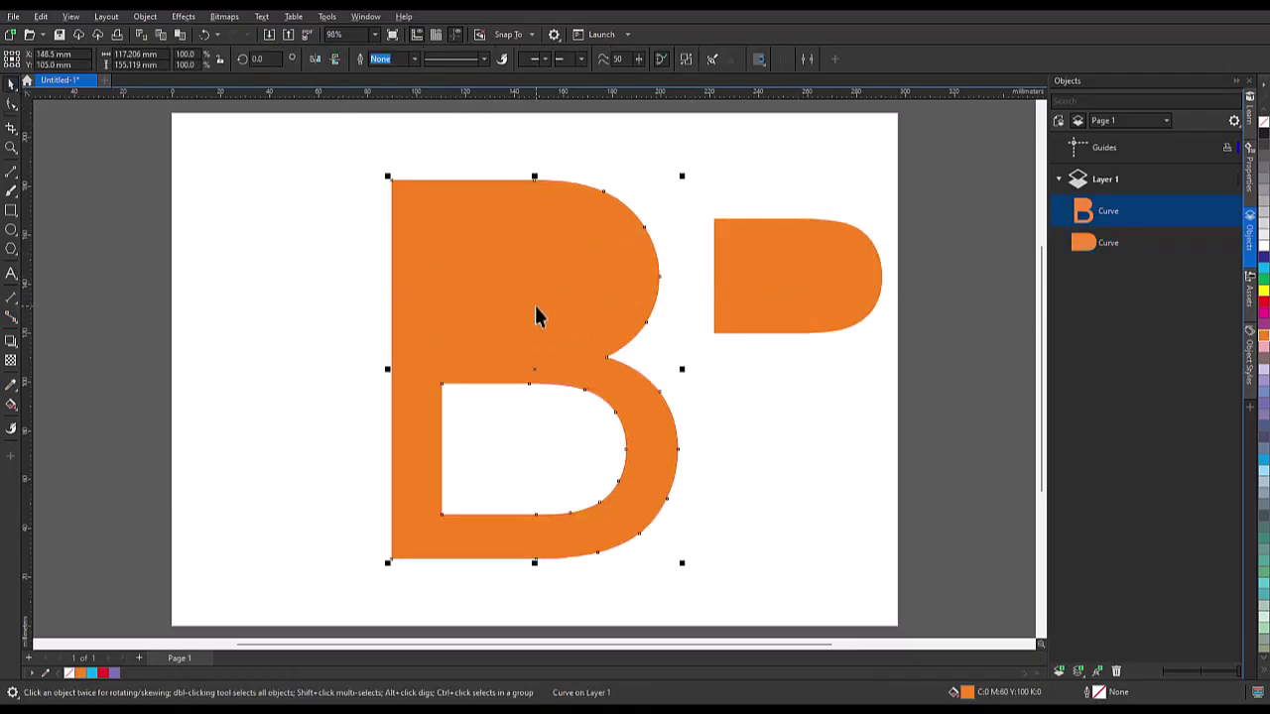
click(11, 106)
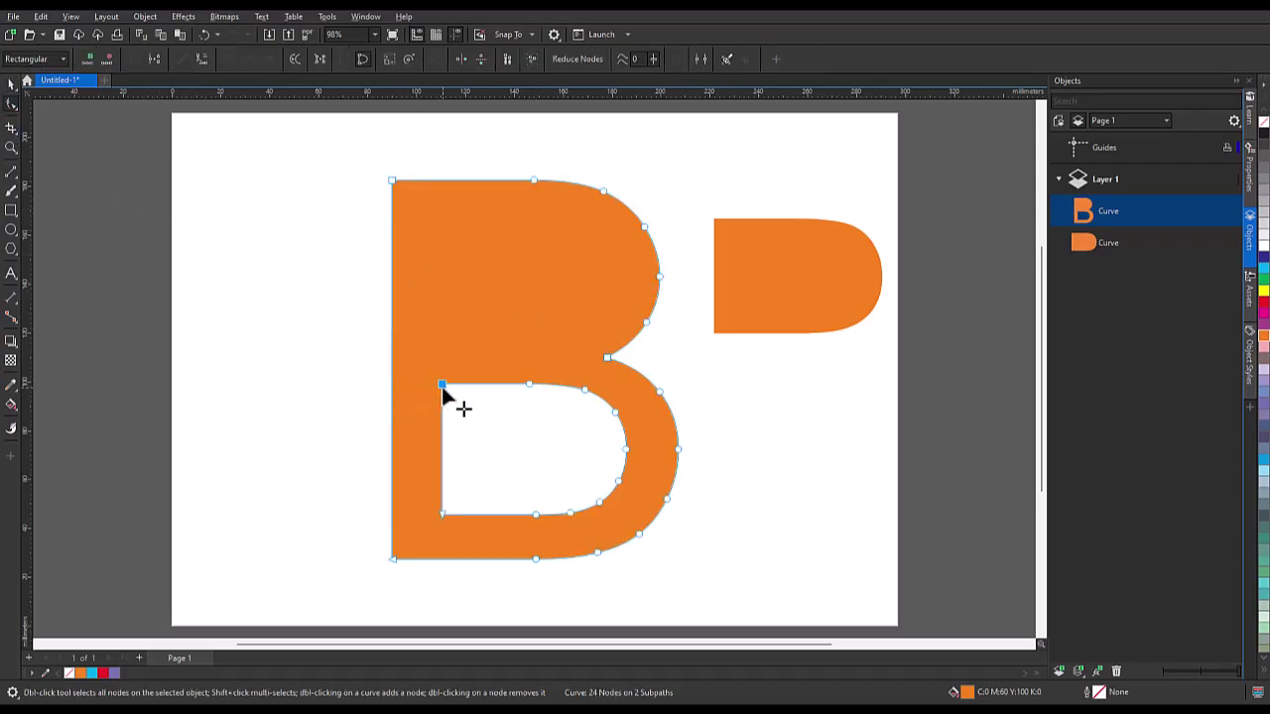
click(317, 60)
click(1089, 275)
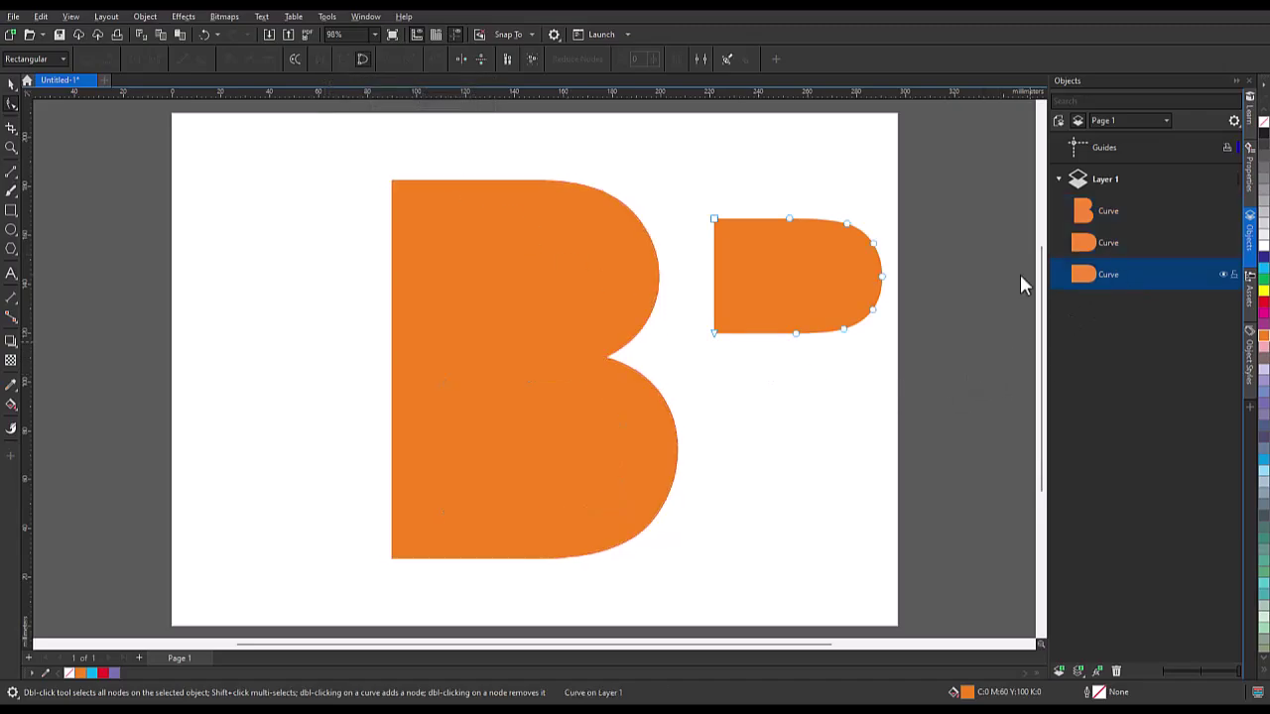
click(12, 87)
click(1111, 248)
drag(533, 445, 808, 459)
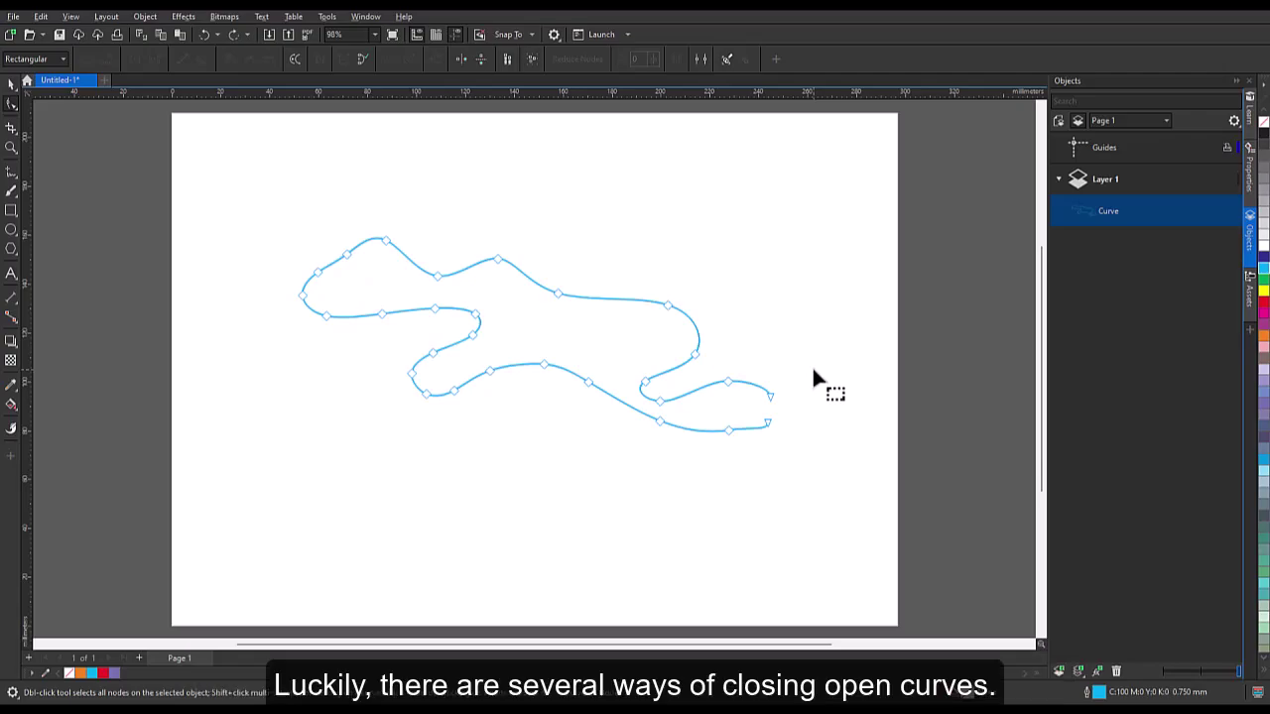
- Select the open blue curve's two end nodes, join them into one node, and undo the join
drag(813, 369, 756, 458)
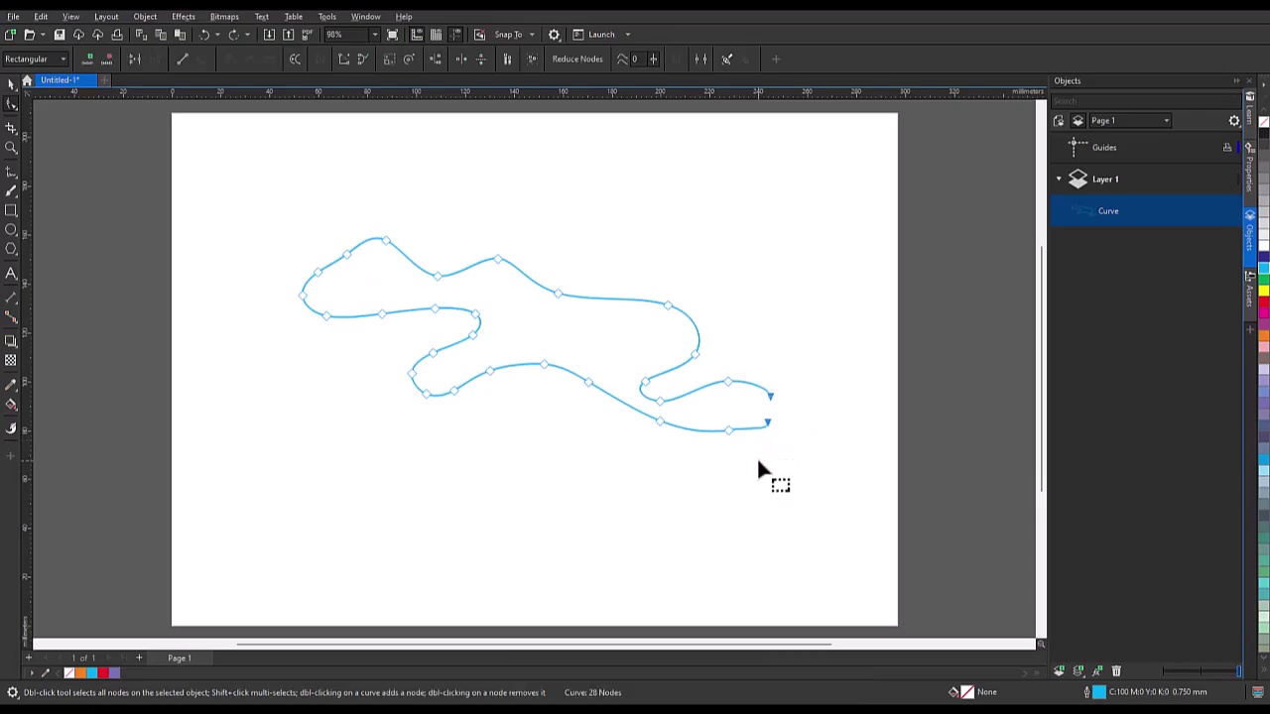
click(135, 59)
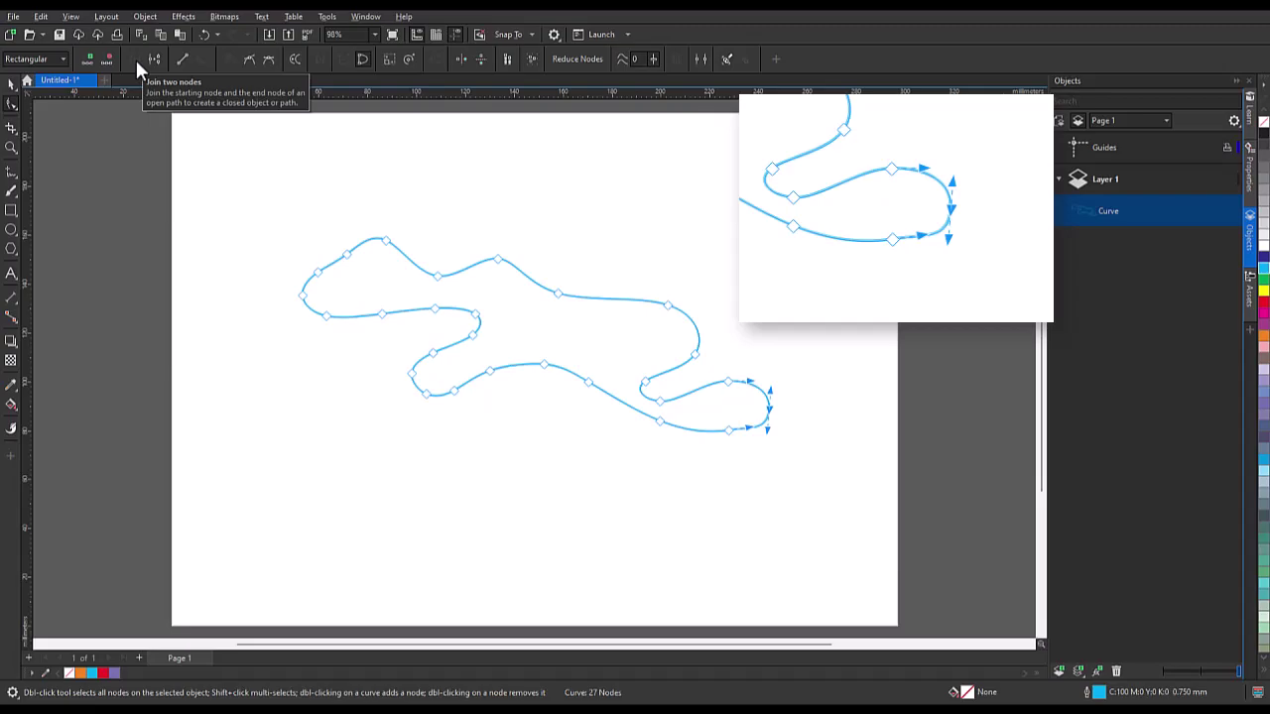
click(204, 34)
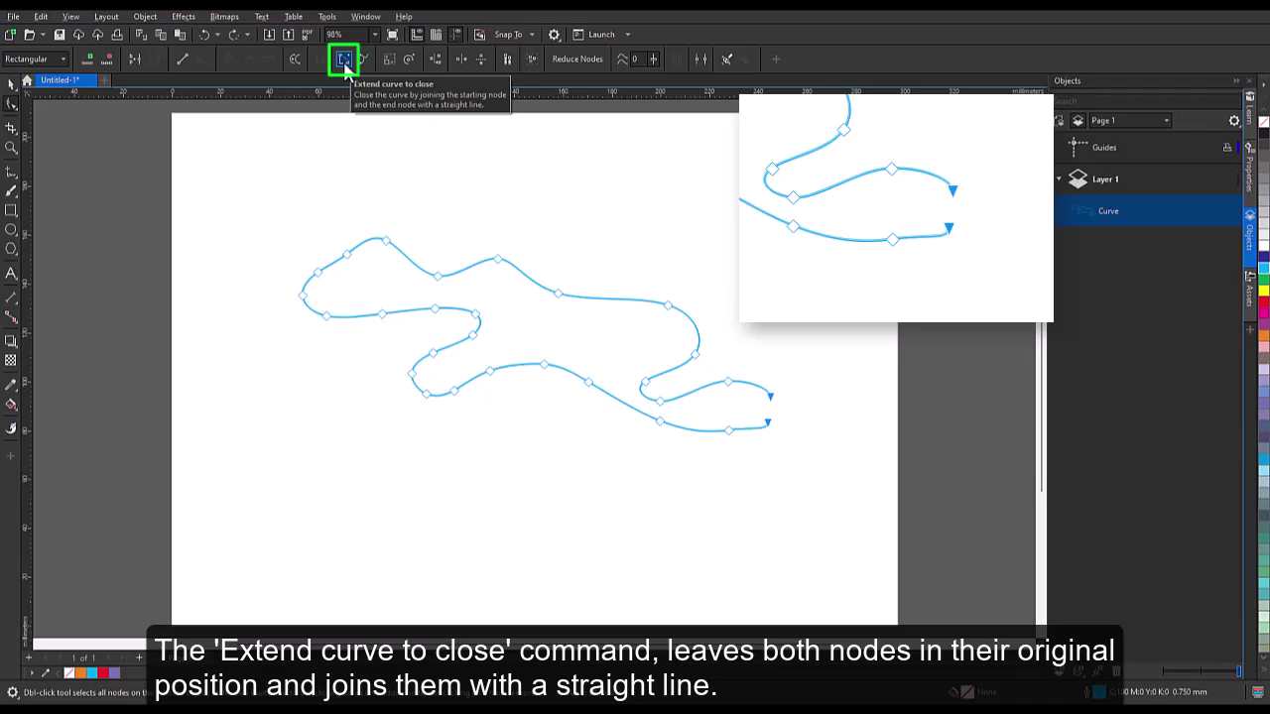
- Try Extend curve to close on the two end nodes, undo it, and try Close curve instead
click(343, 61)
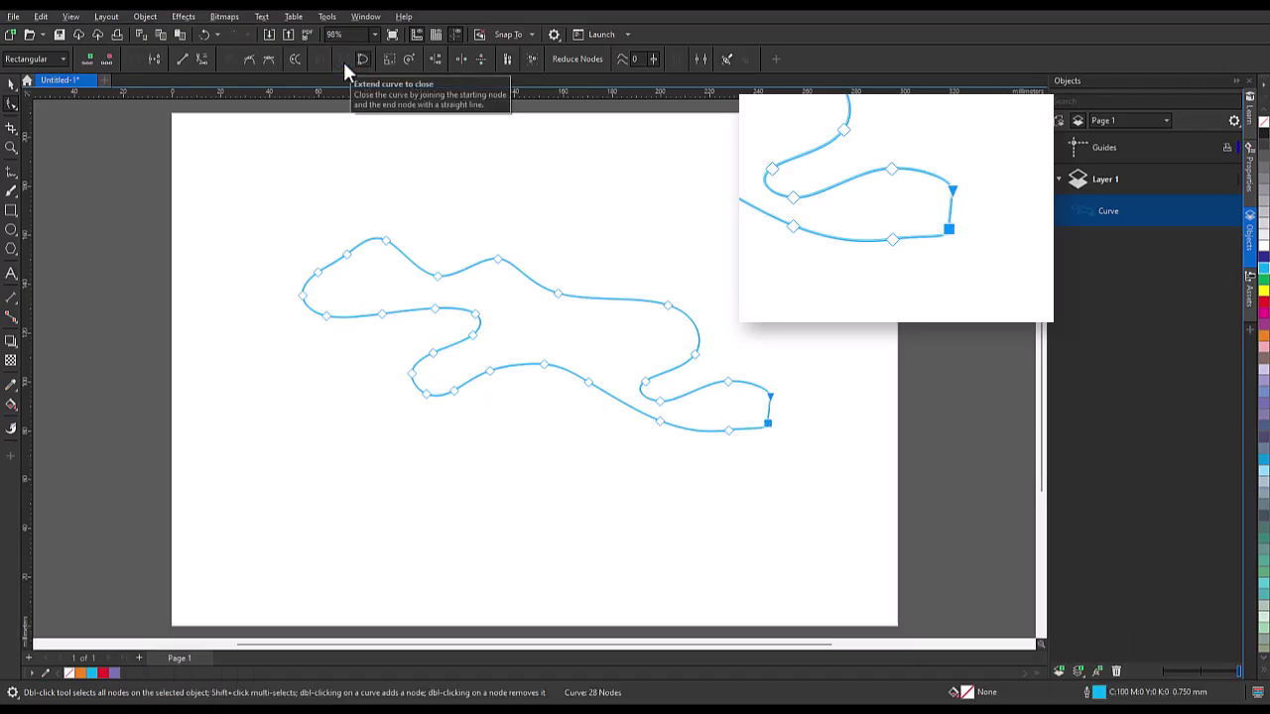
click(206, 34)
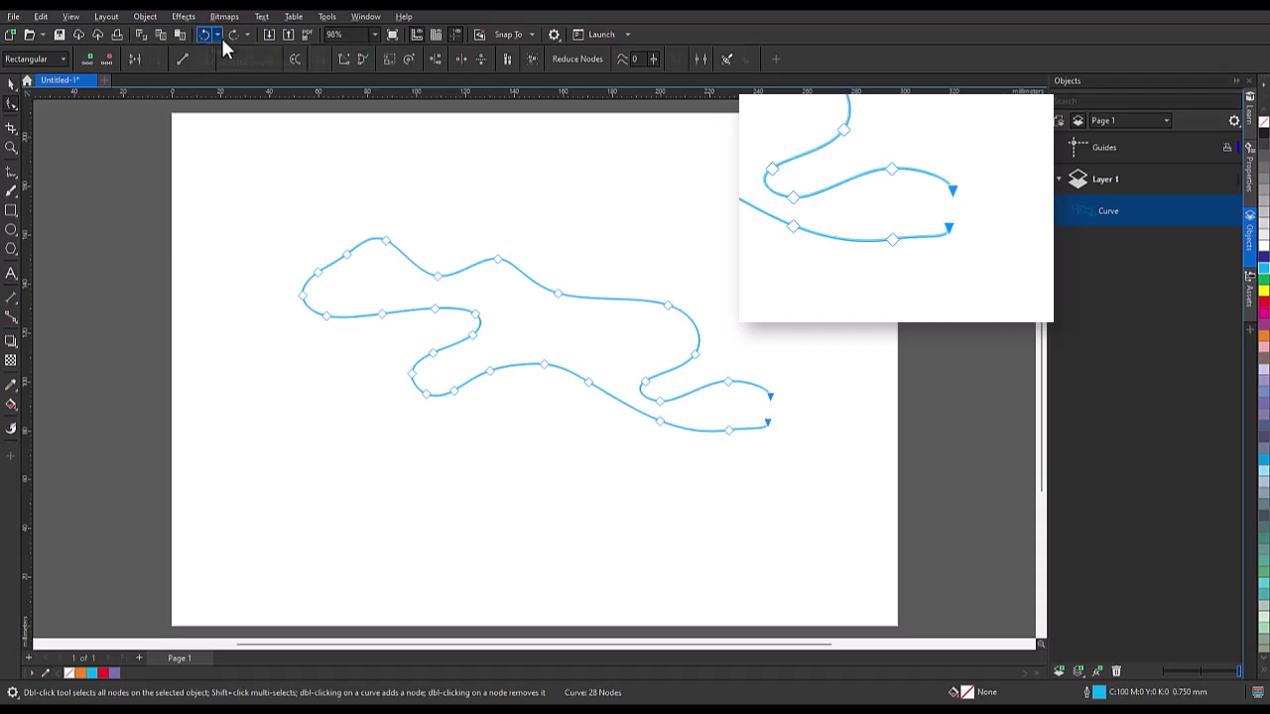
click(363, 62)
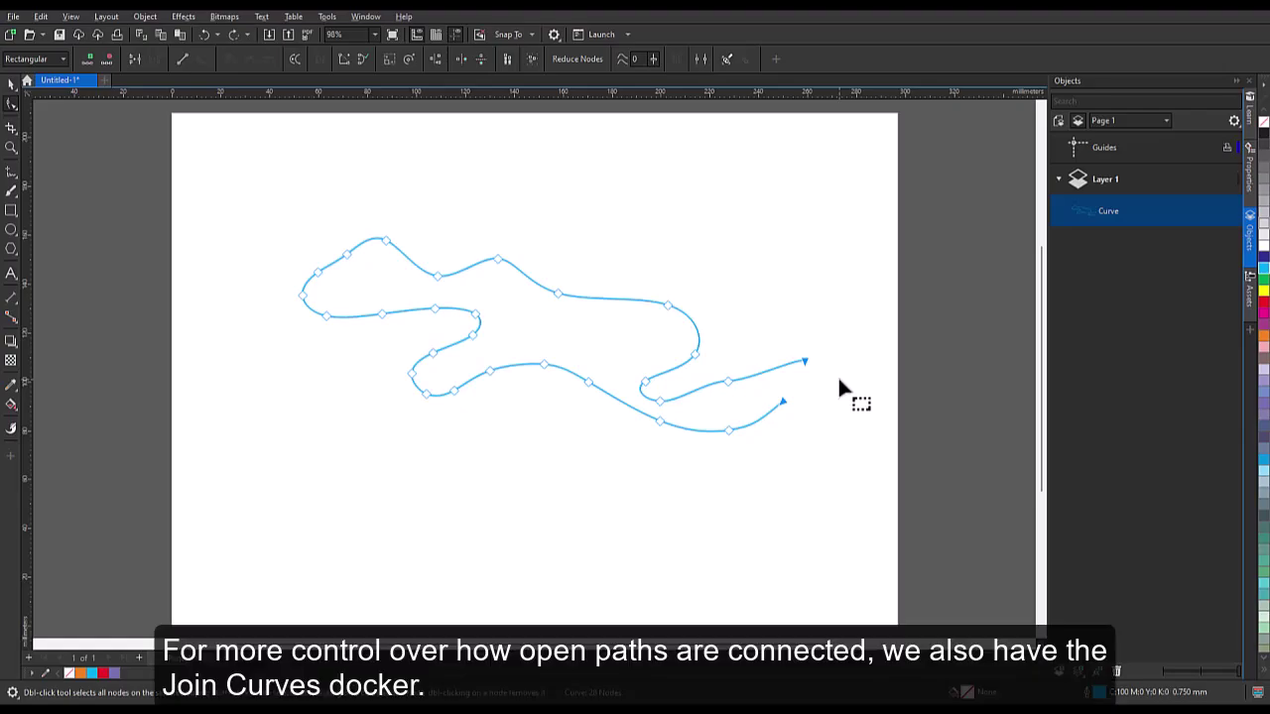
- Open the Join Curves docker and set the gap tolerance to 20 mm
click(1251, 331)
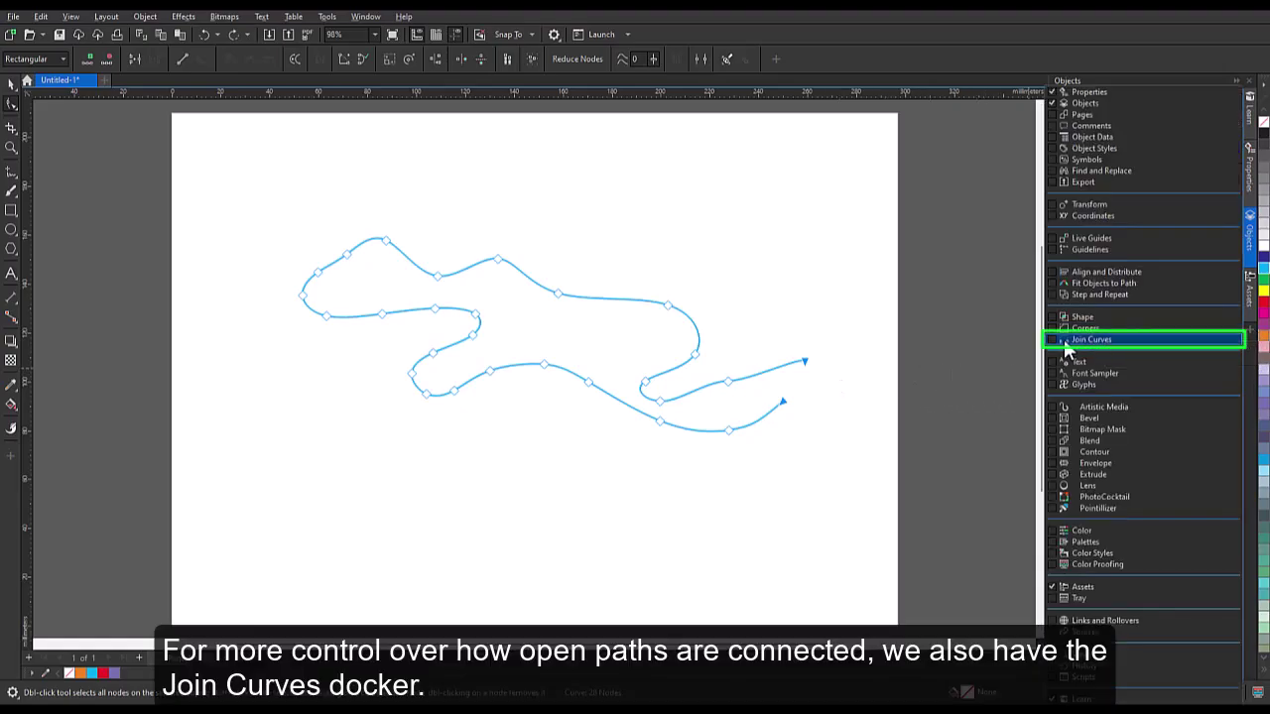
click(1059, 343)
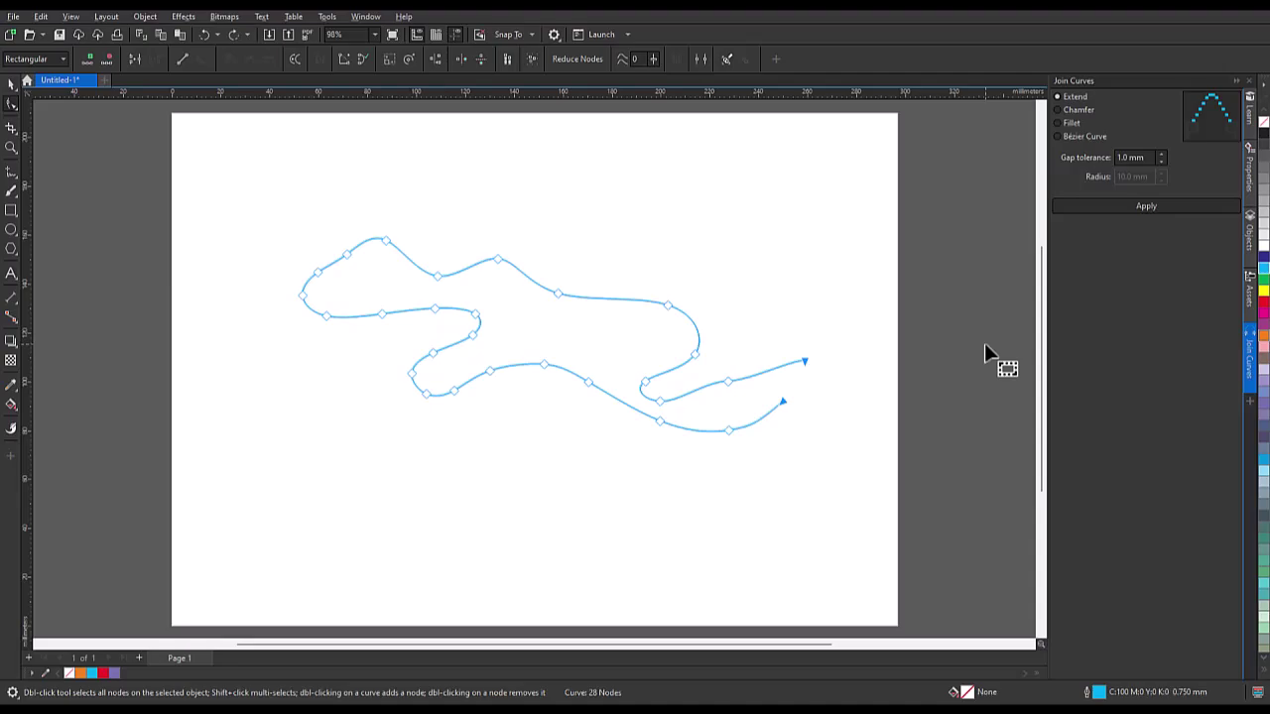
click(1122, 158)
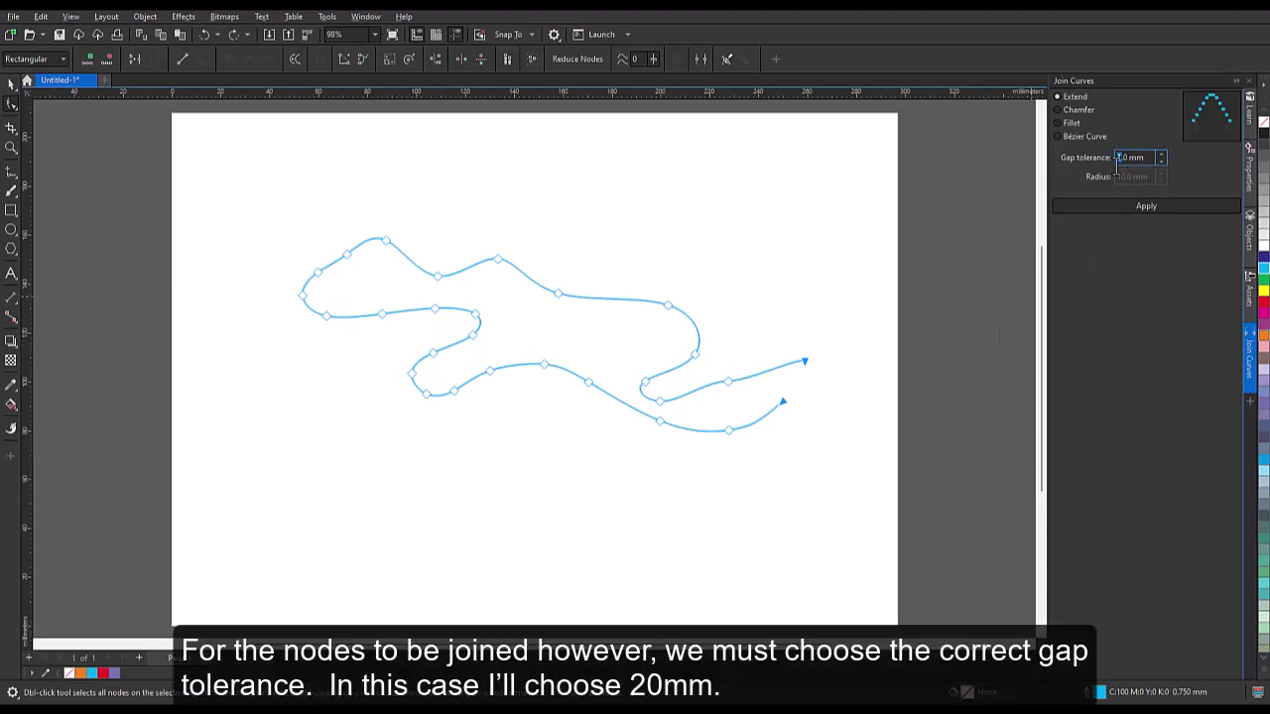
text(20)
- Select the curve's two open end nodes, join them with the Extend option, and undo the join
click(854, 386)
drag(747, 379, 754, 445)
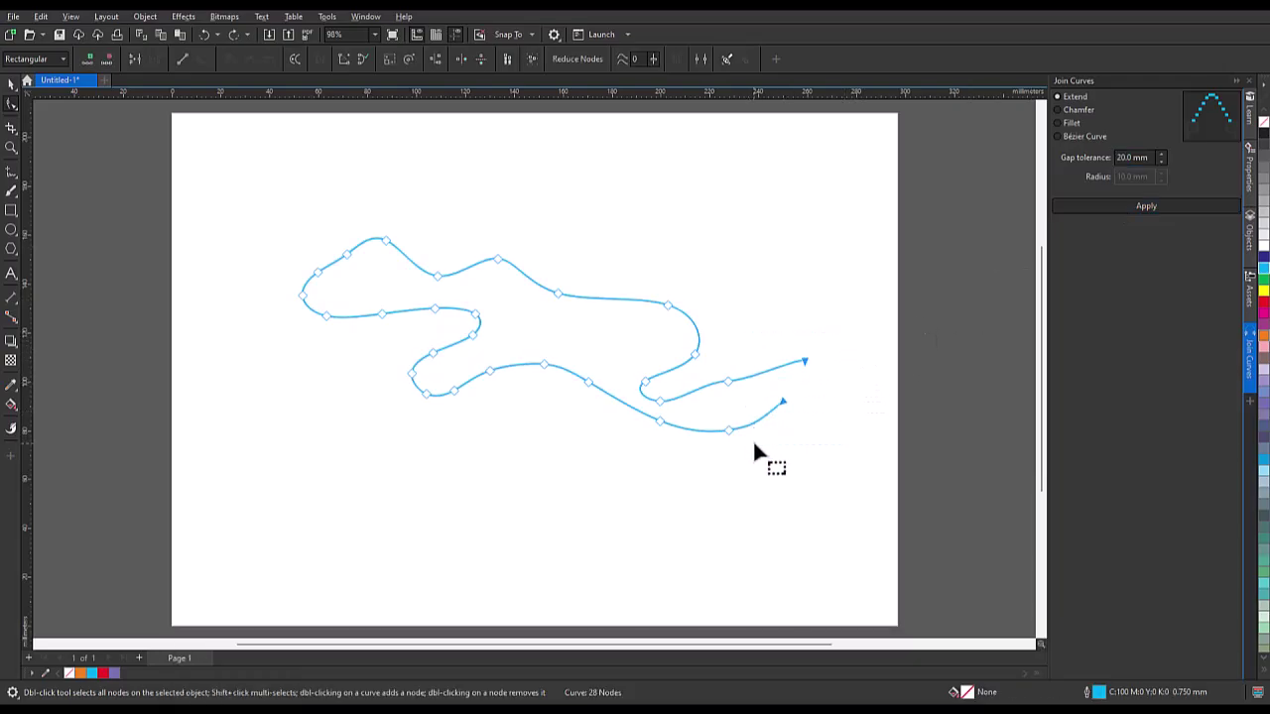
click(1151, 204)
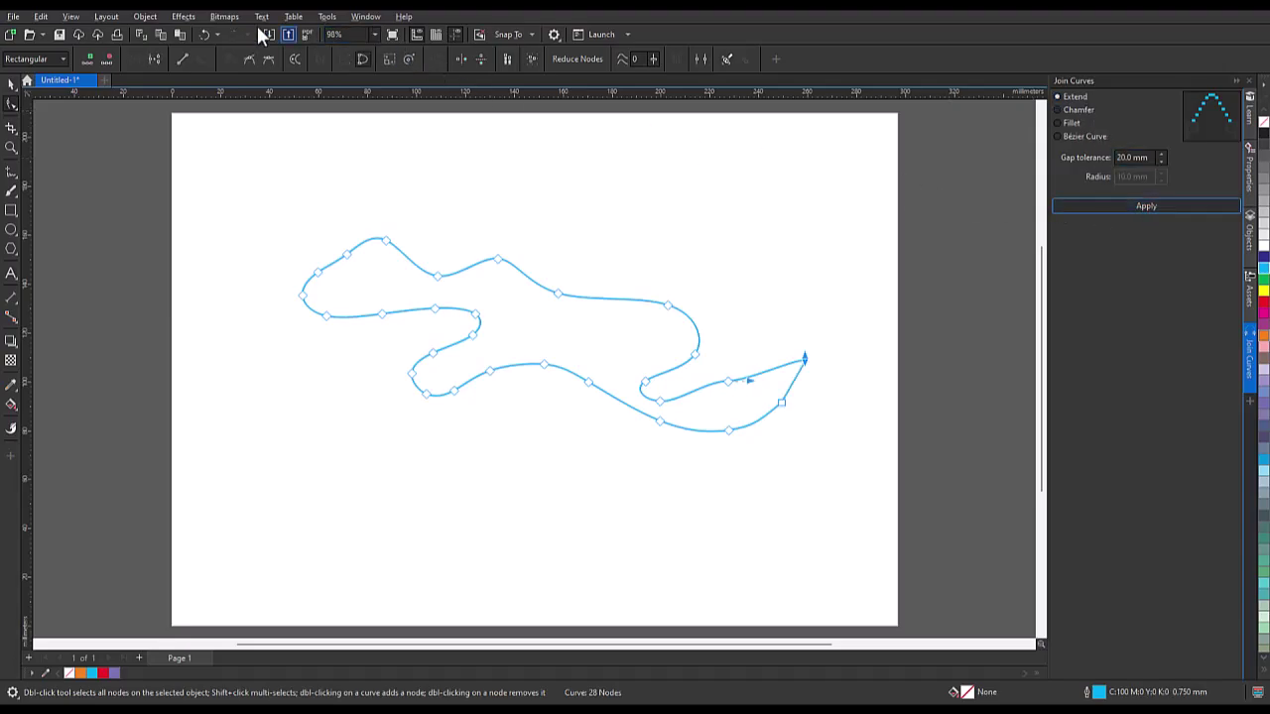
click(204, 35)
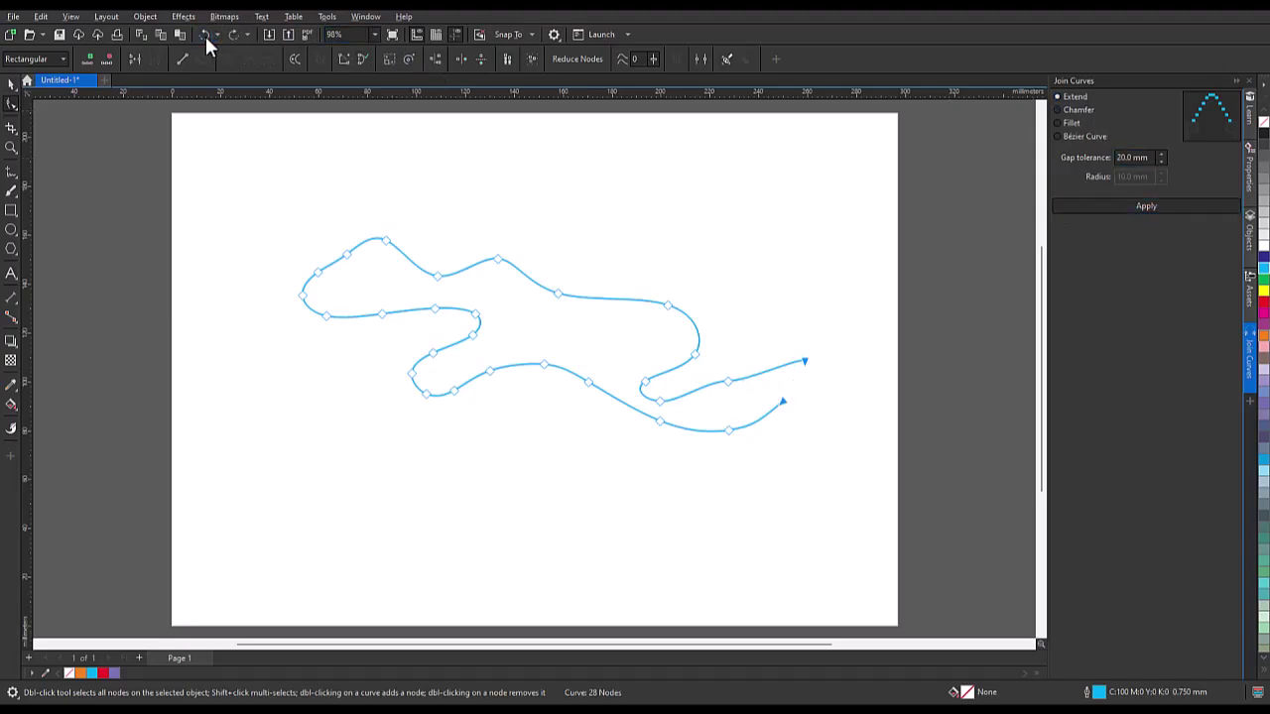
- Join the two open end nodes using the Bézier Curve option in Join Curves
click(1057, 110)
click(1058, 123)
click(1059, 137)
click(1143, 206)
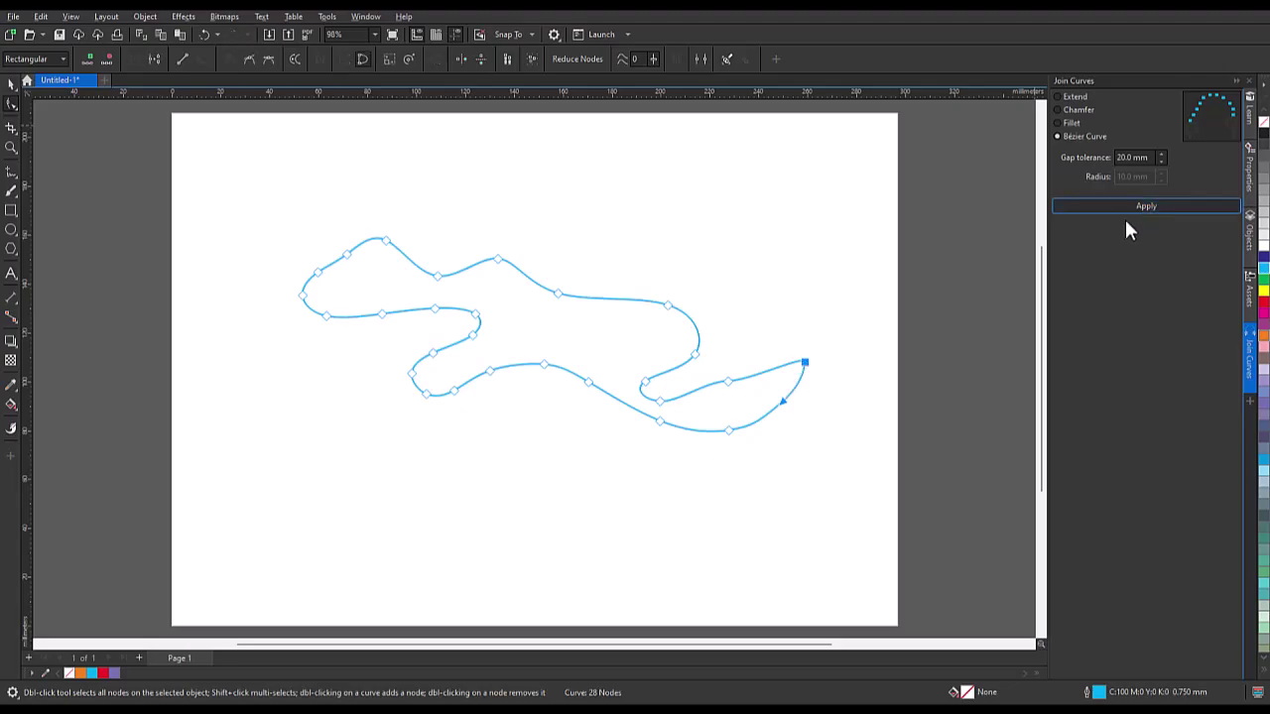
- Adjust the joining segment's curvature with the control handle at the lower former end node
click(783, 402)
drag(793, 398, 801, 403)
click(829, 398)
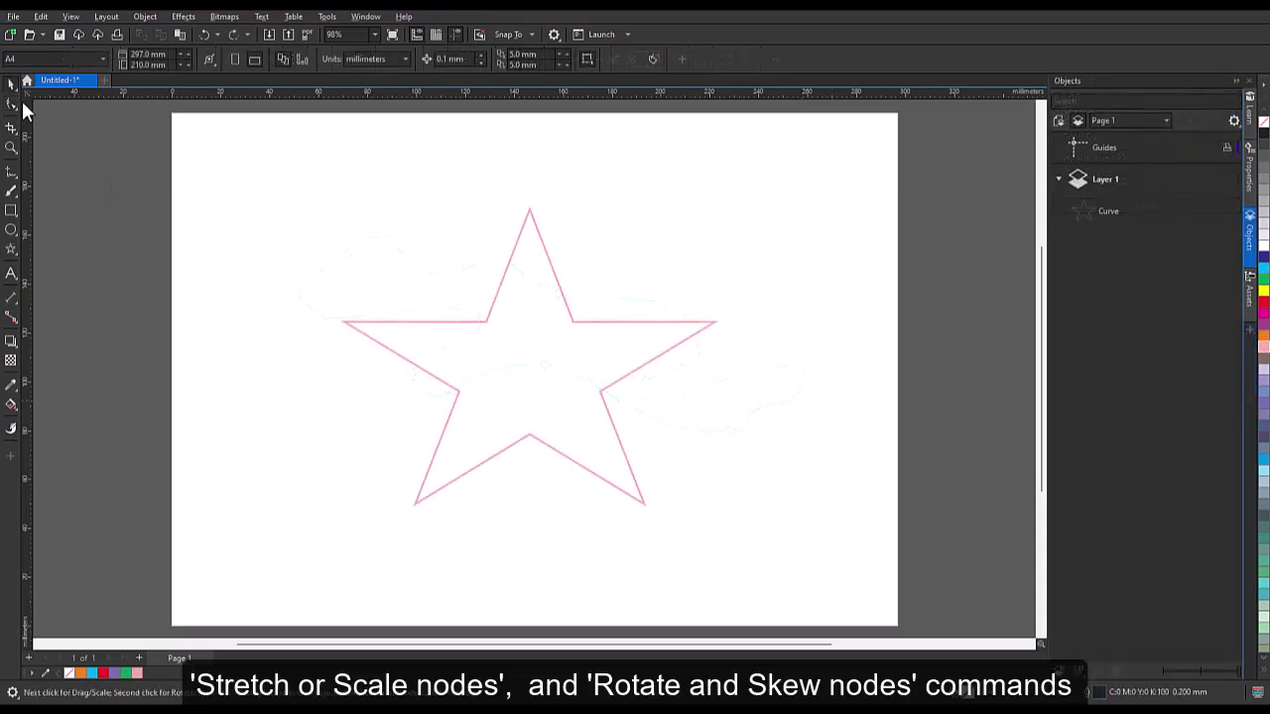
- Select the pink star's five upper nodes with the Shape tool, enlarge them with Stretch or Scale Nodes, and undo the scaling
click(12, 104)
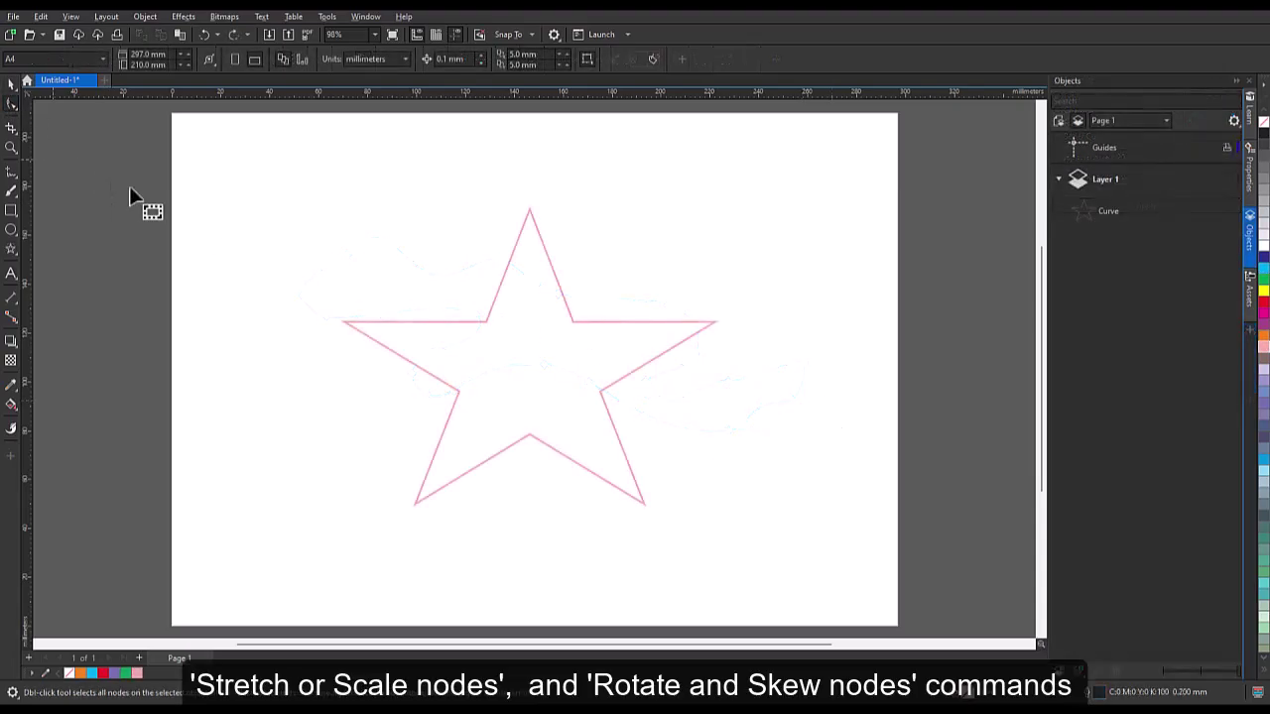
click(505, 263)
drag(768, 315, 758, 331)
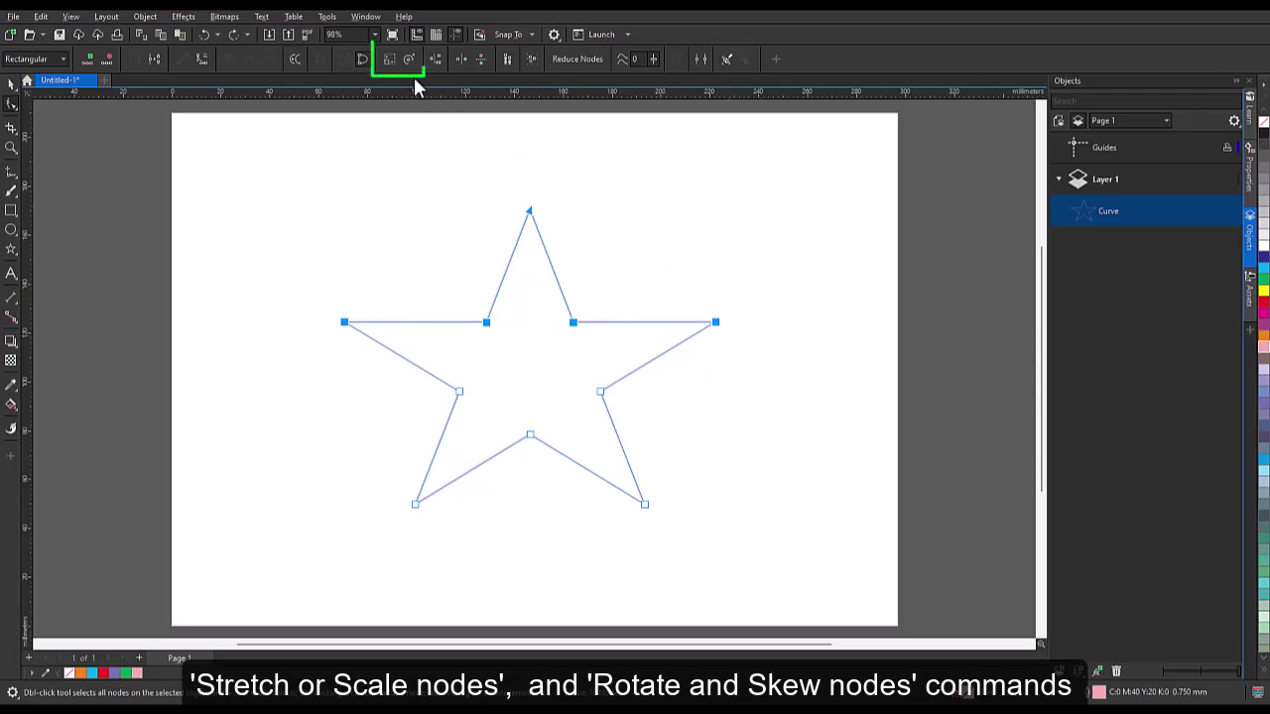
click(389, 62)
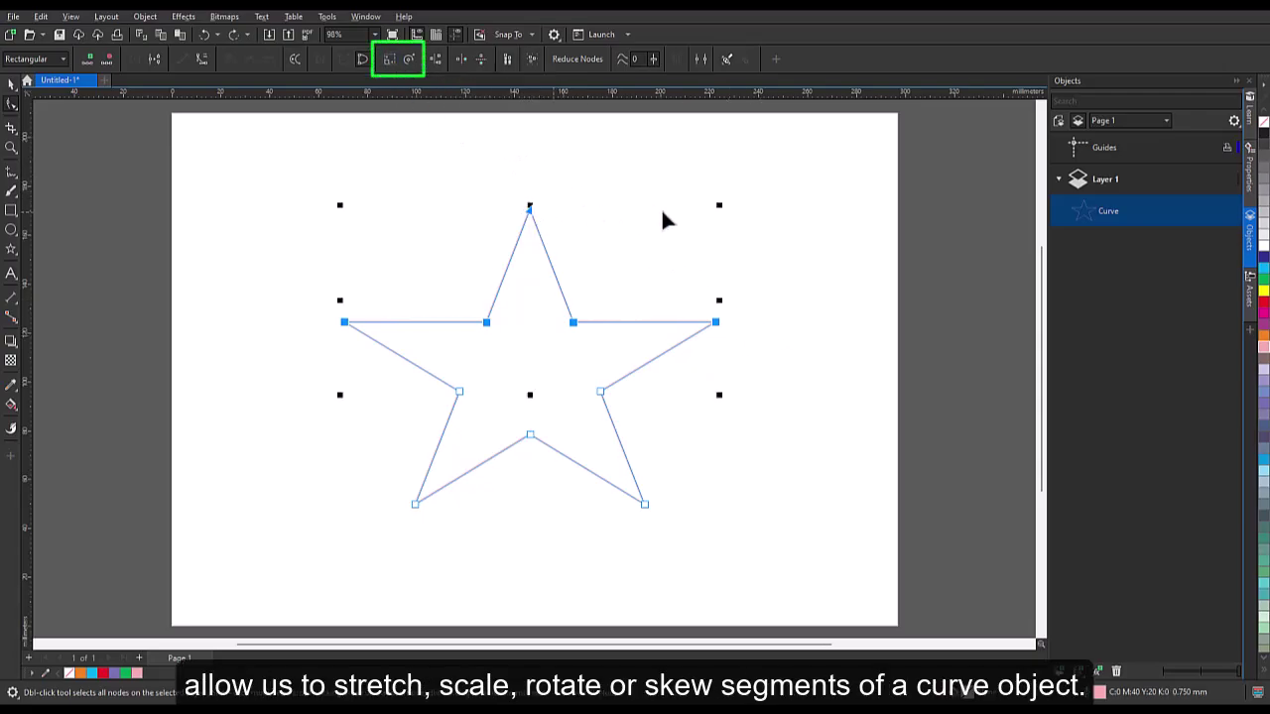
drag(720, 204, 849, 144)
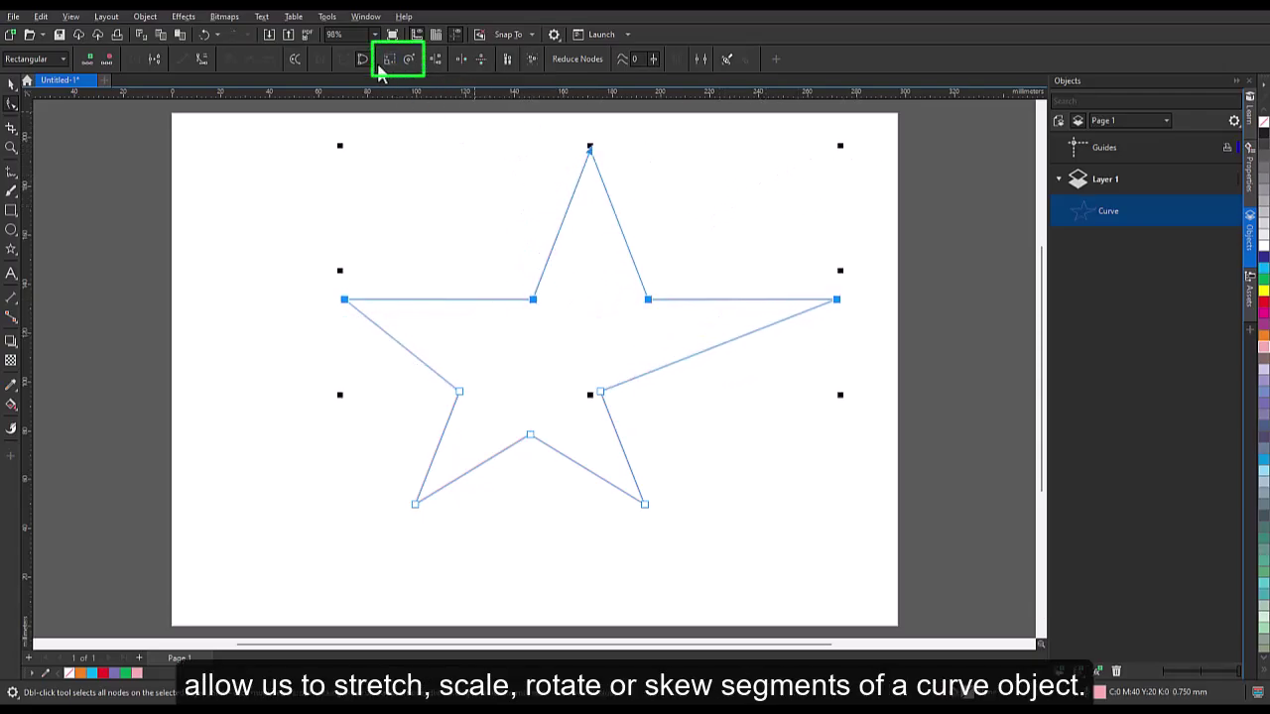
click(204, 35)
- Select the three nodes of the star's right arm, shrink them with Stretch or Scale Nodes, and undo the scaling
click(589, 233)
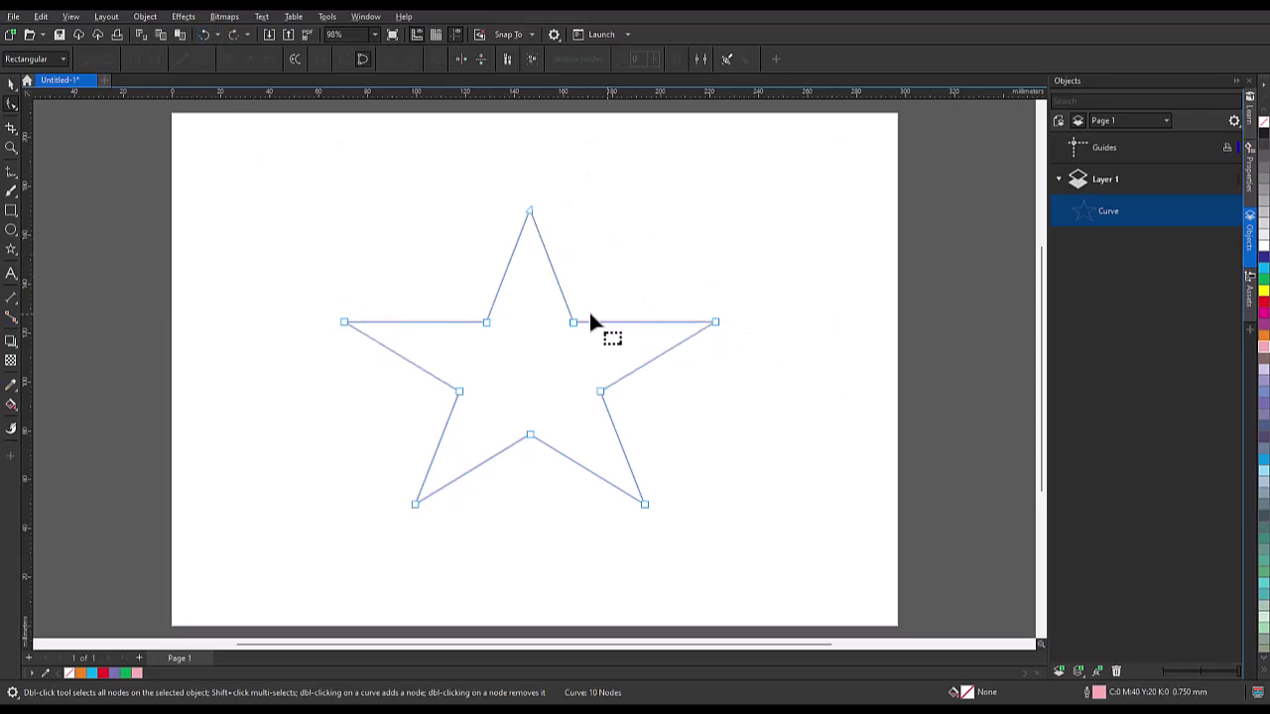
drag(714, 312, 737, 409)
click(390, 59)
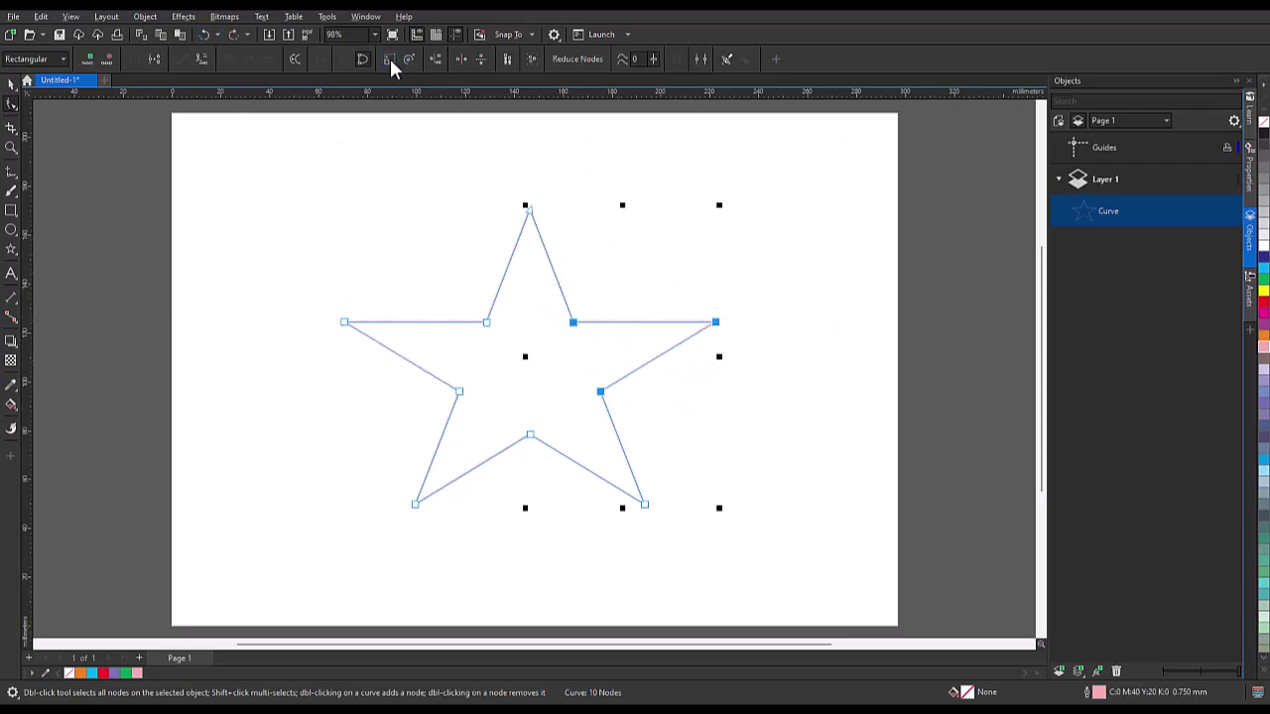
drag(719, 205, 661, 252)
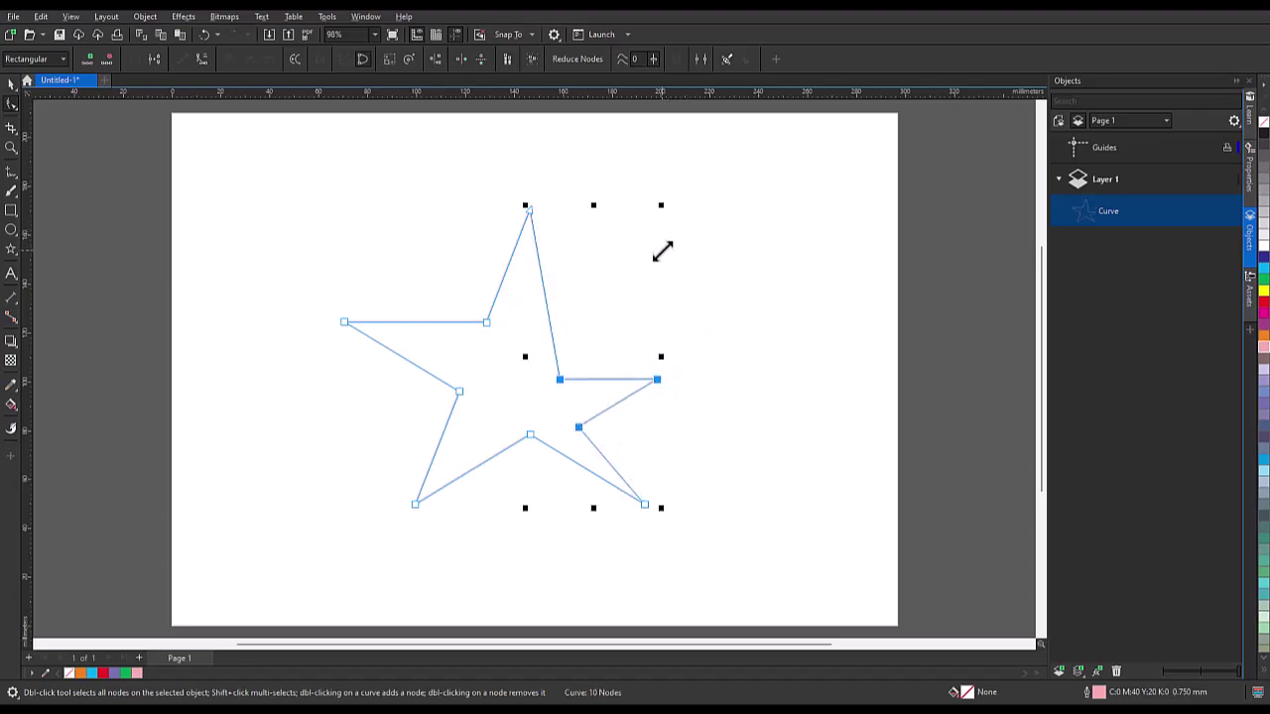
click(204, 36)
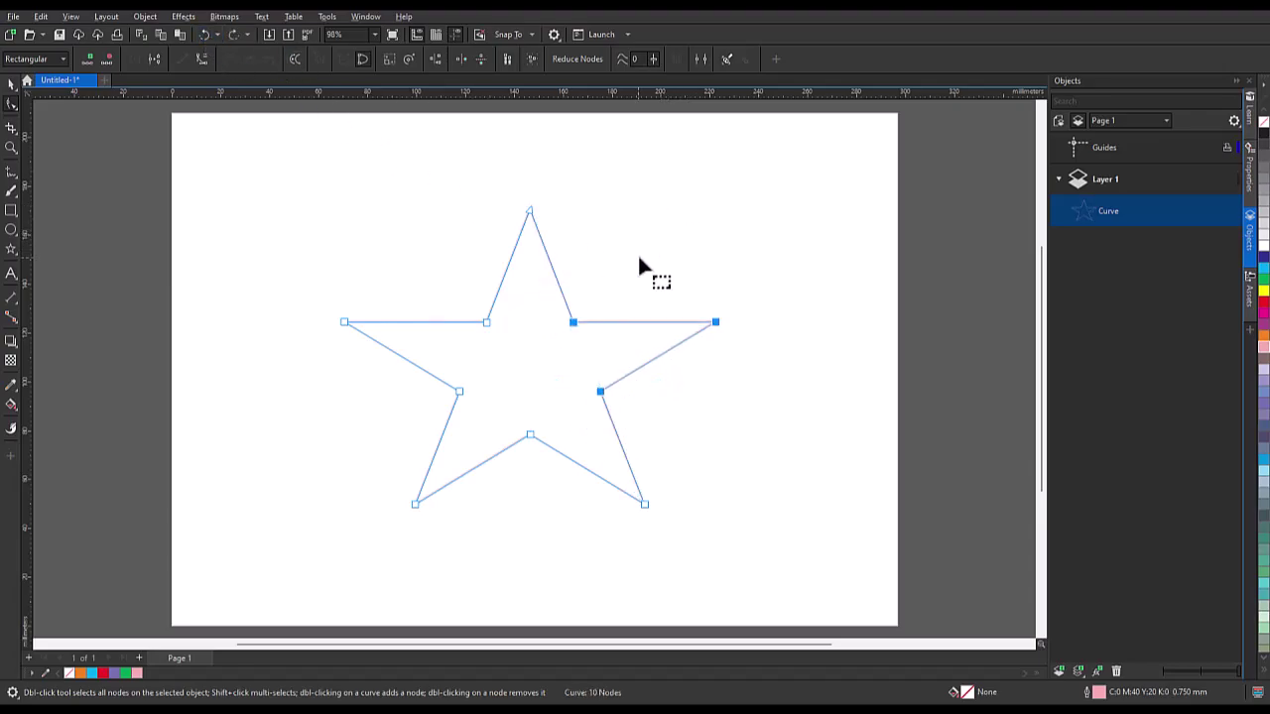
- Rotate the selected nodes of the star's right arm clockwise with Rotate or Skew Nodes
click(410, 59)
drag(719, 206, 734, 336)
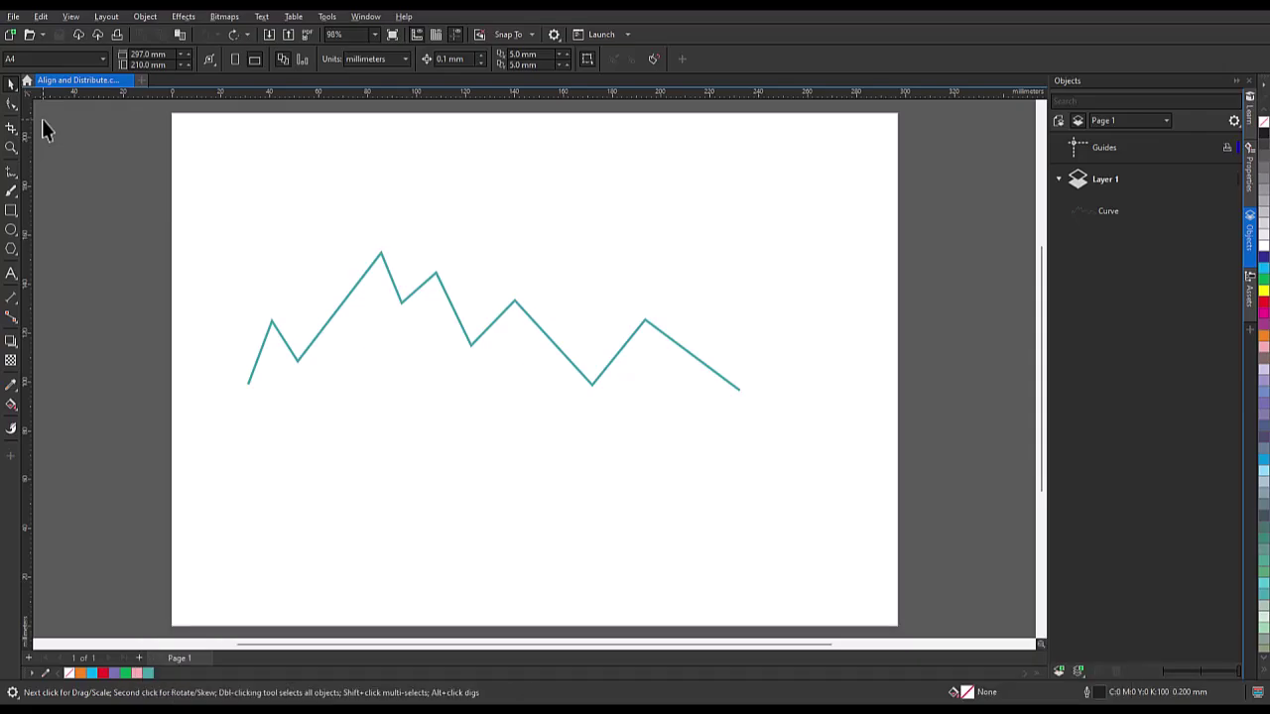
- Select the teal zigzag line's six lower nodes, including both ends, and align them horizontally with Align Nodes
click(11, 105)
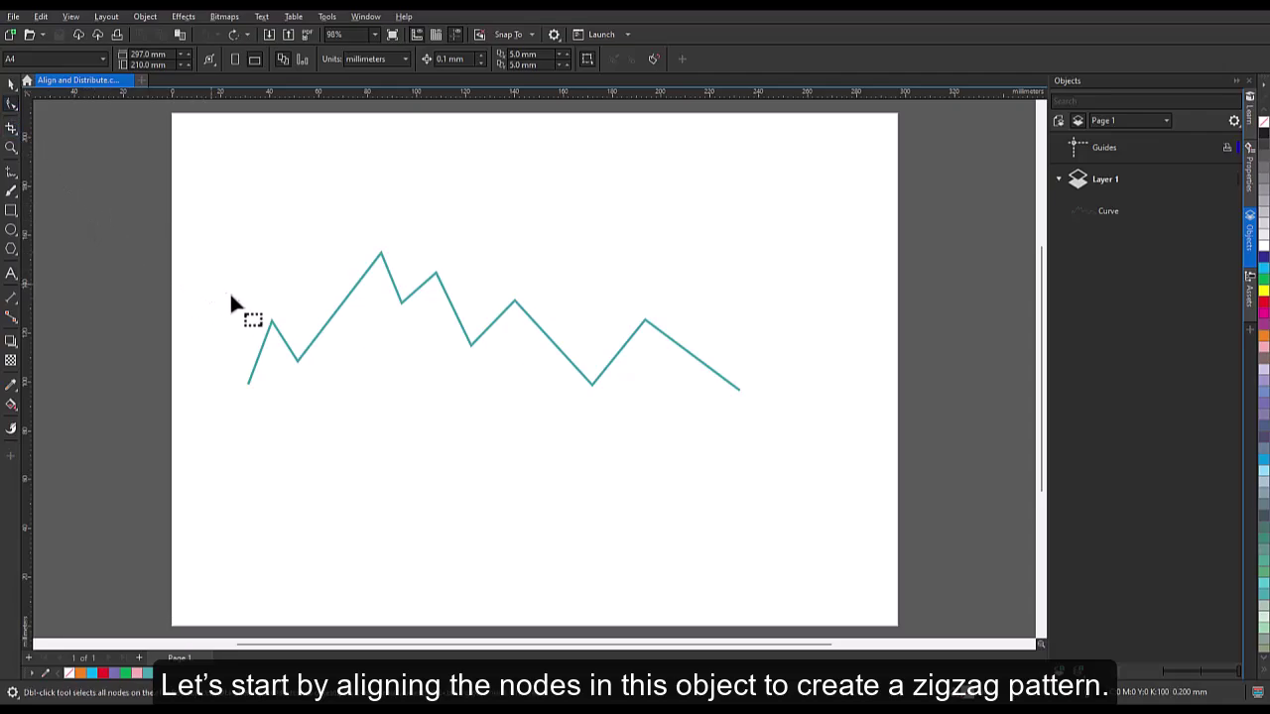
click(274, 329)
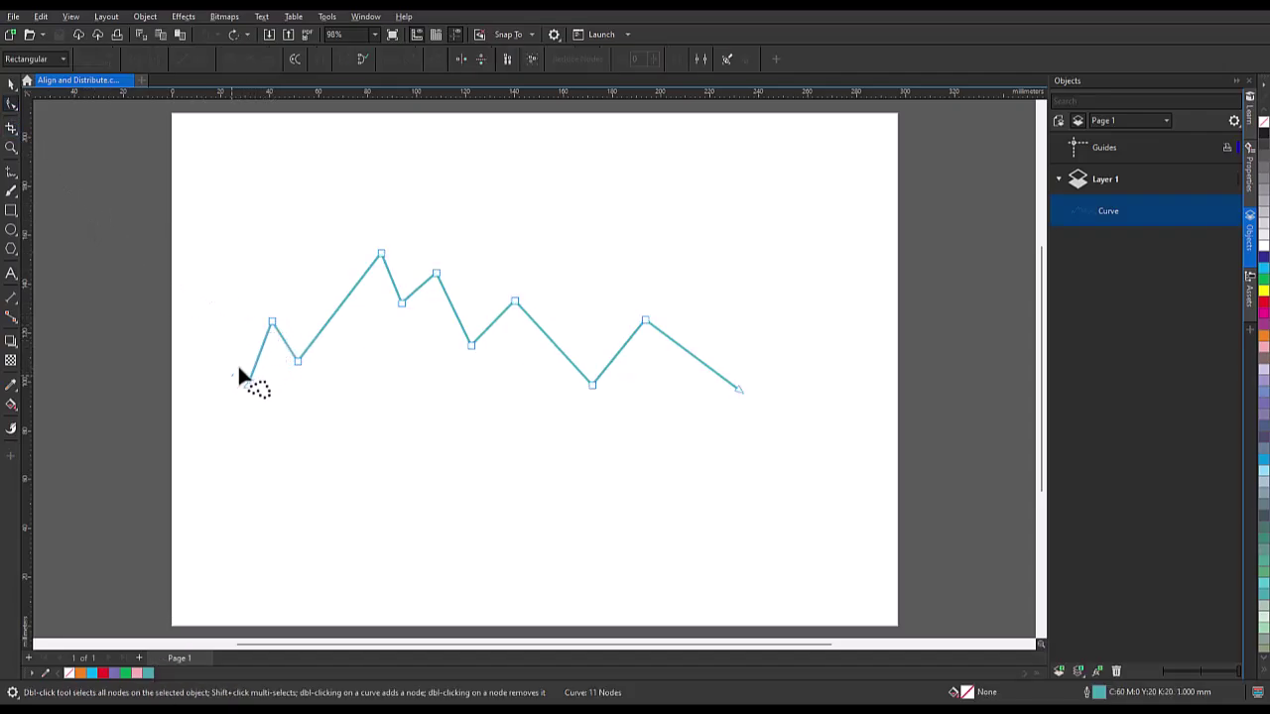
mouse_move(278, 339)
mouse_down()
mouse_move(405, 281)
mouse_move(529, 360)
mouse_move(633, 379)
mouse_move(752, 368)
mouse_move(776, 405)
mouse_move(623, 433)
mouse_move(291, 437)
mouse_up()
drag(225, 378, 227, 368)
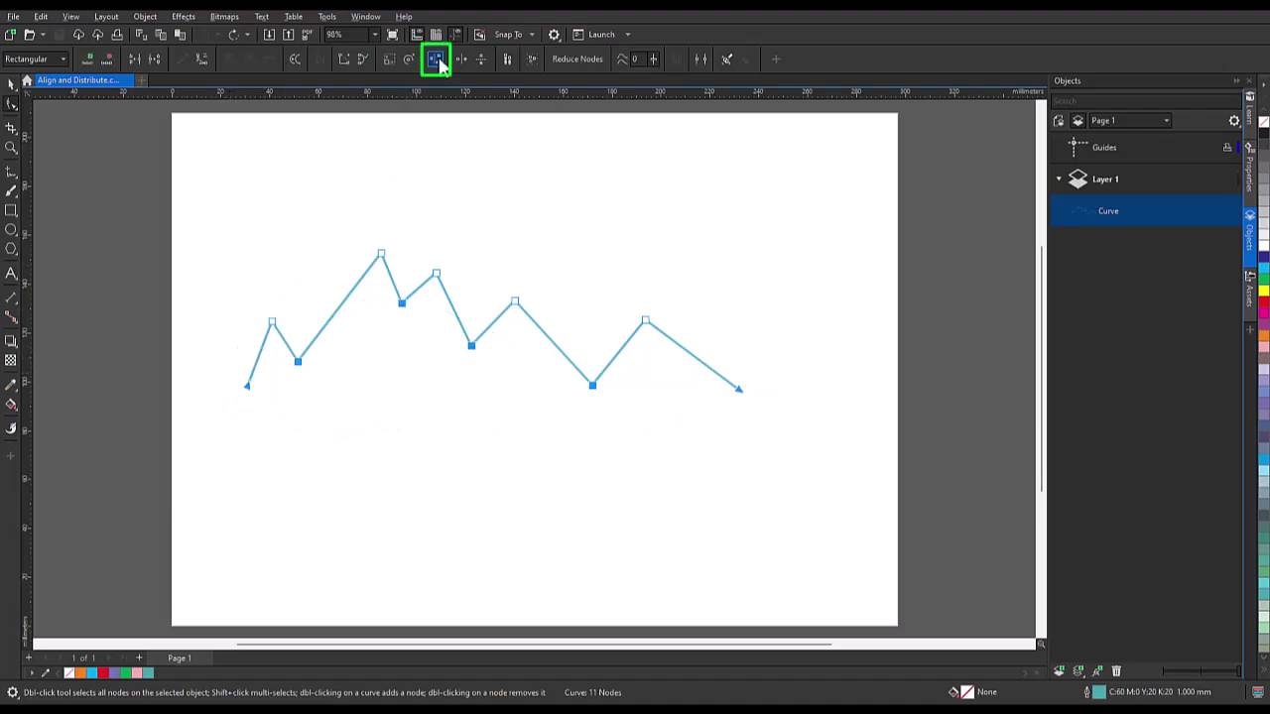
click(436, 59)
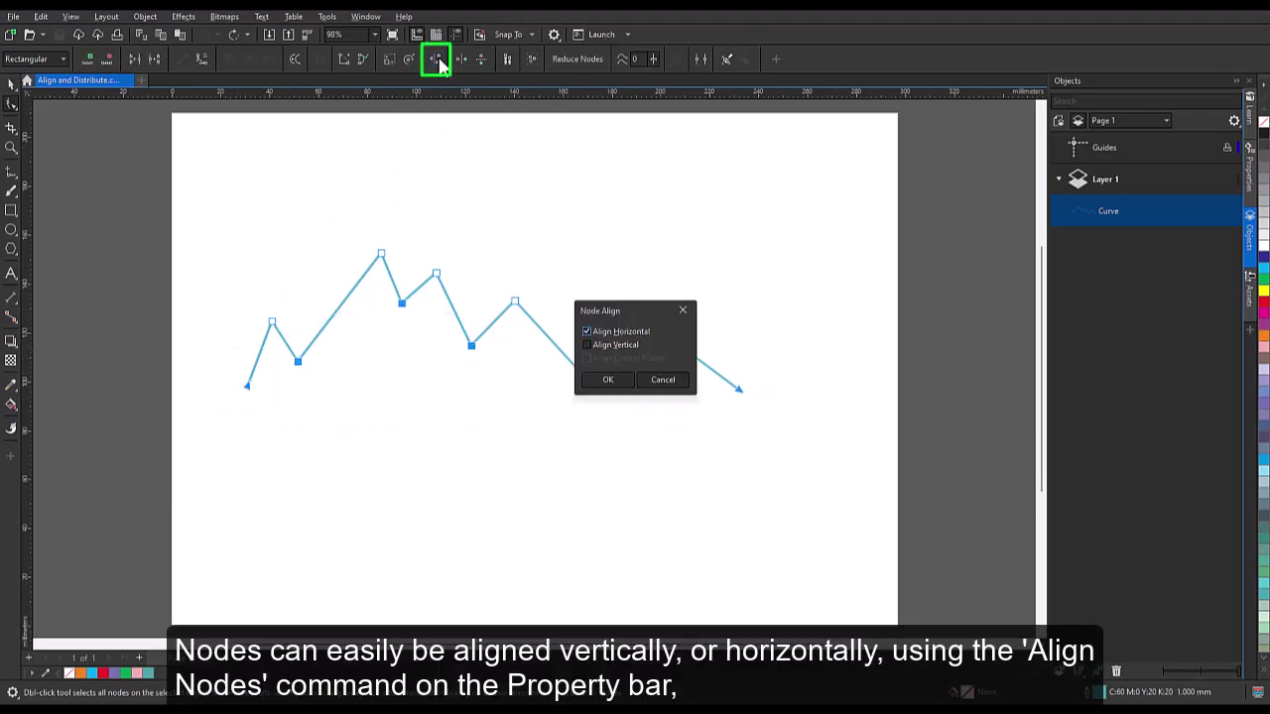
click(609, 380)
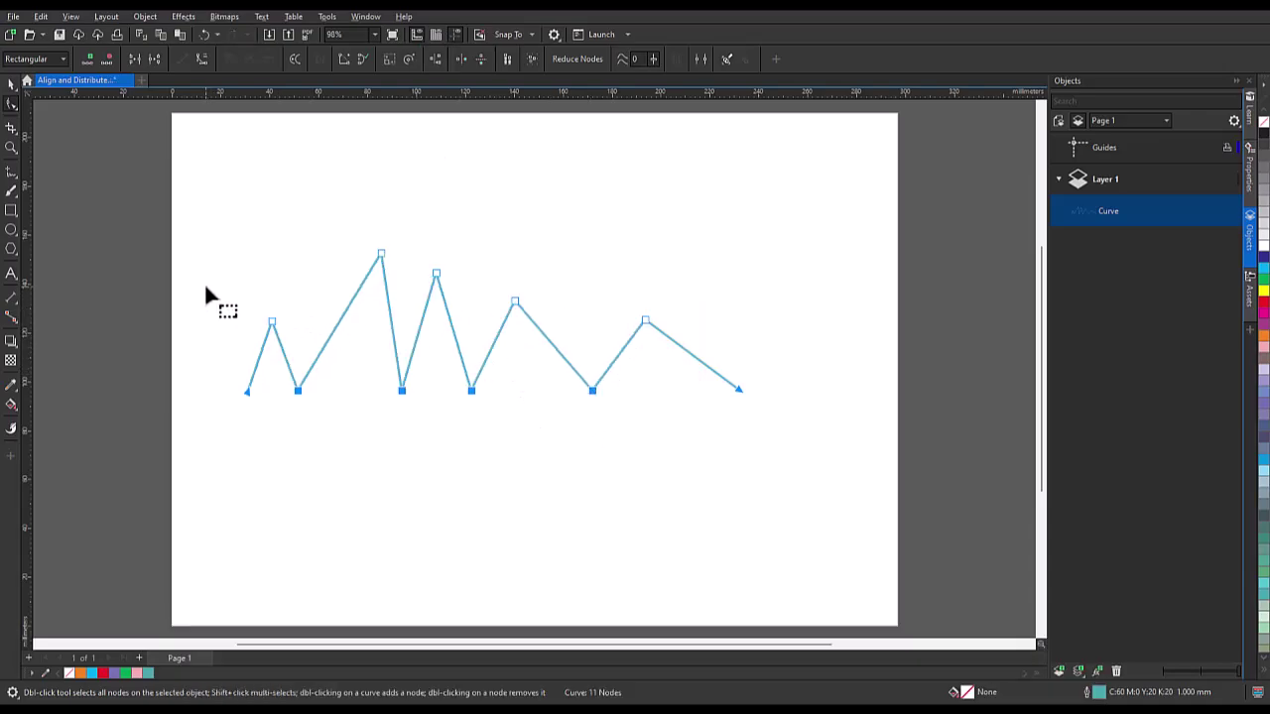
- Align the zigzag line's five peak nodes horizontally with Align Nodes, and undo both node alignments
mouse_move(195, 282)
mouse_down()
mouse_move(284, 234)
mouse_move(451, 218)
mouse_move(590, 234)
mouse_move(691, 273)
mouse_move(698, 310)
mouse_move(677, 339)
mouse_move(617, 343)
mouse_move(398, 301)
mouse_move(346, 307)
mouse_move(263, 350)
mouse_move(227, 341)
mouse_move(202, 306)
mouse_up()
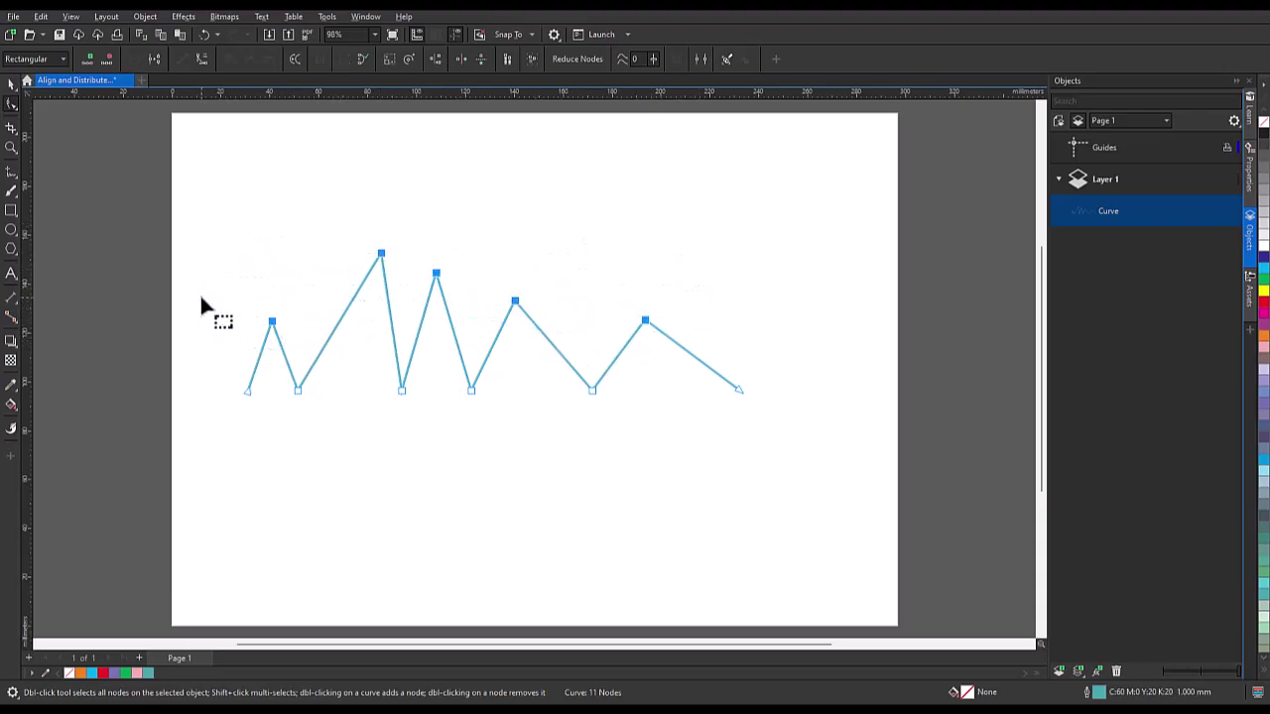
click(433, 60)
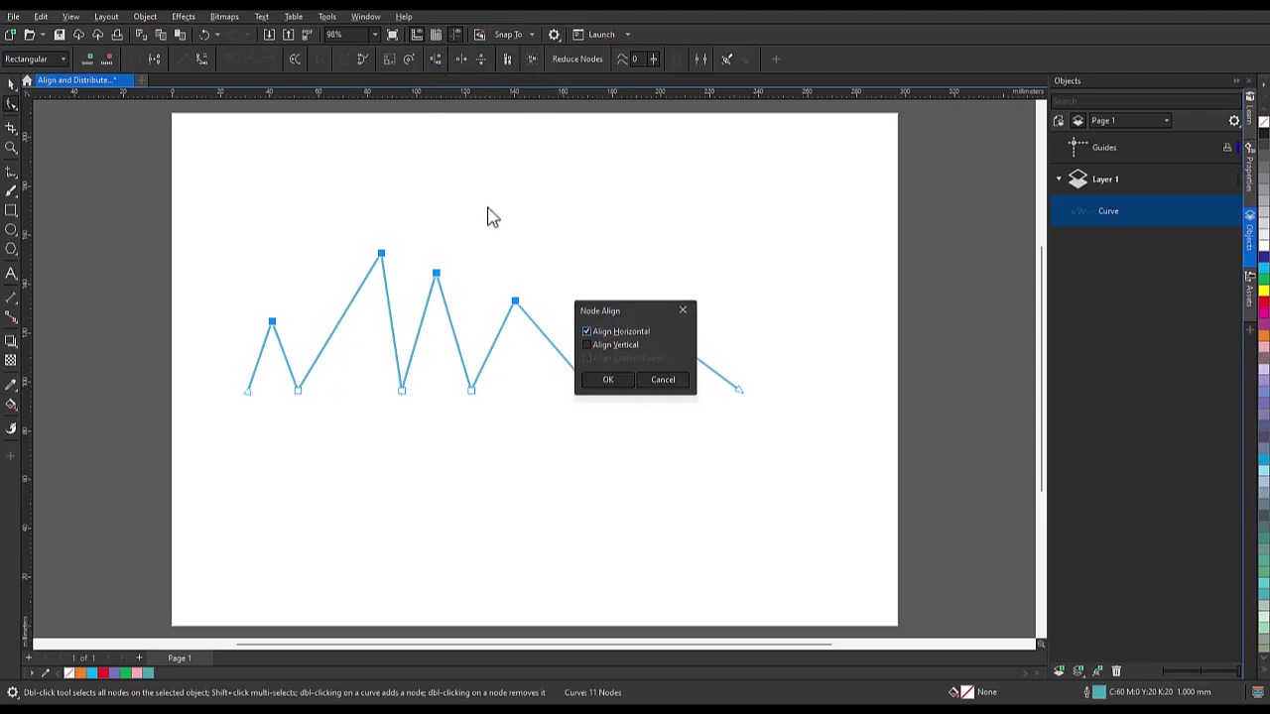
click(609, 381)
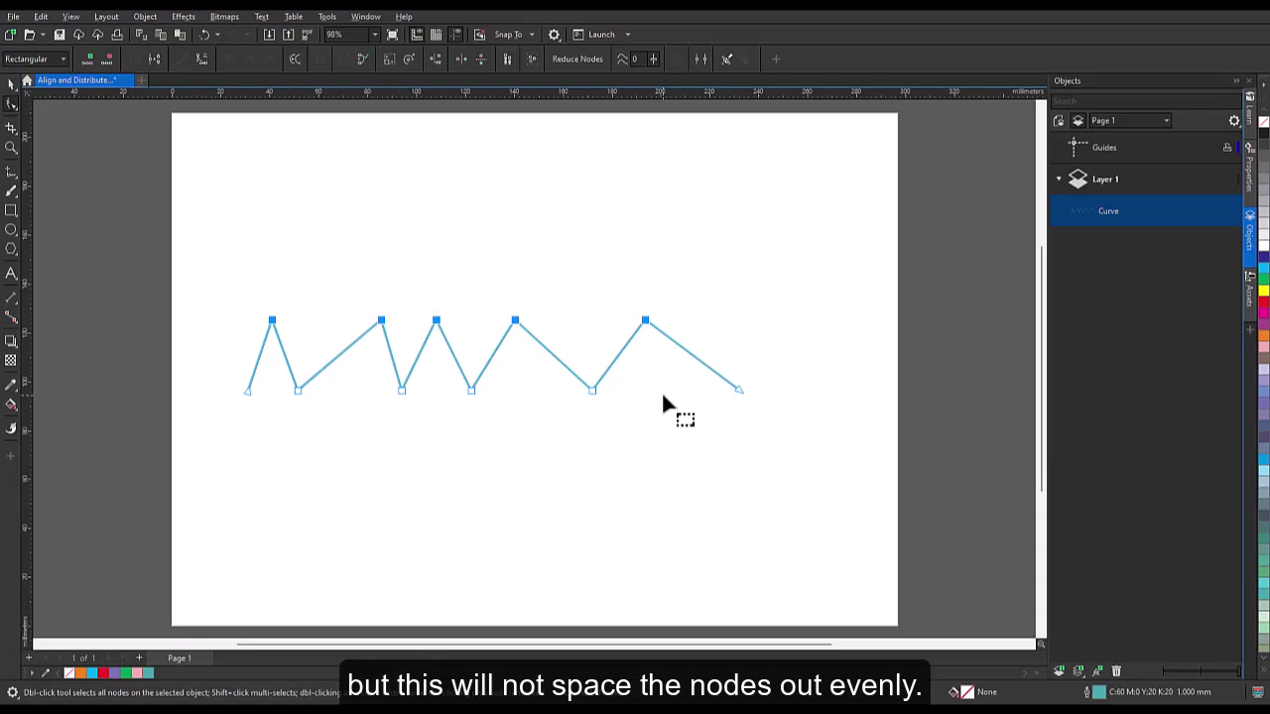
click(201, 35)
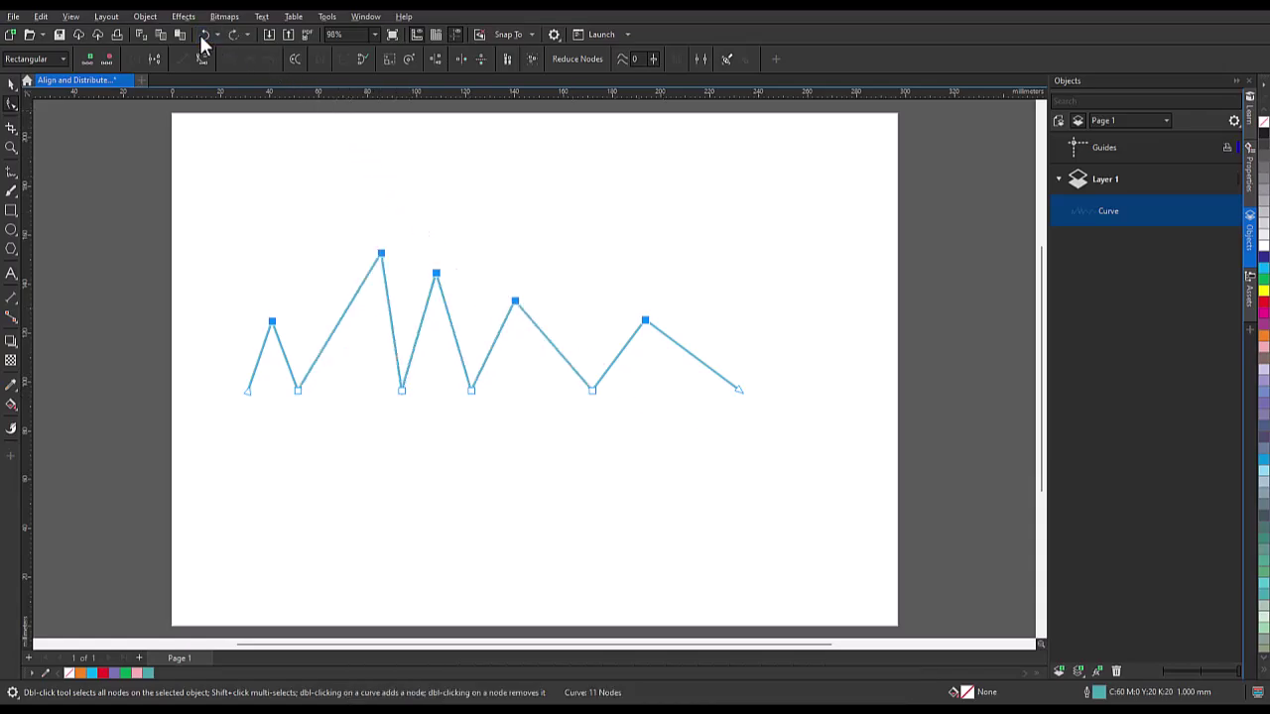
click(201, 35)
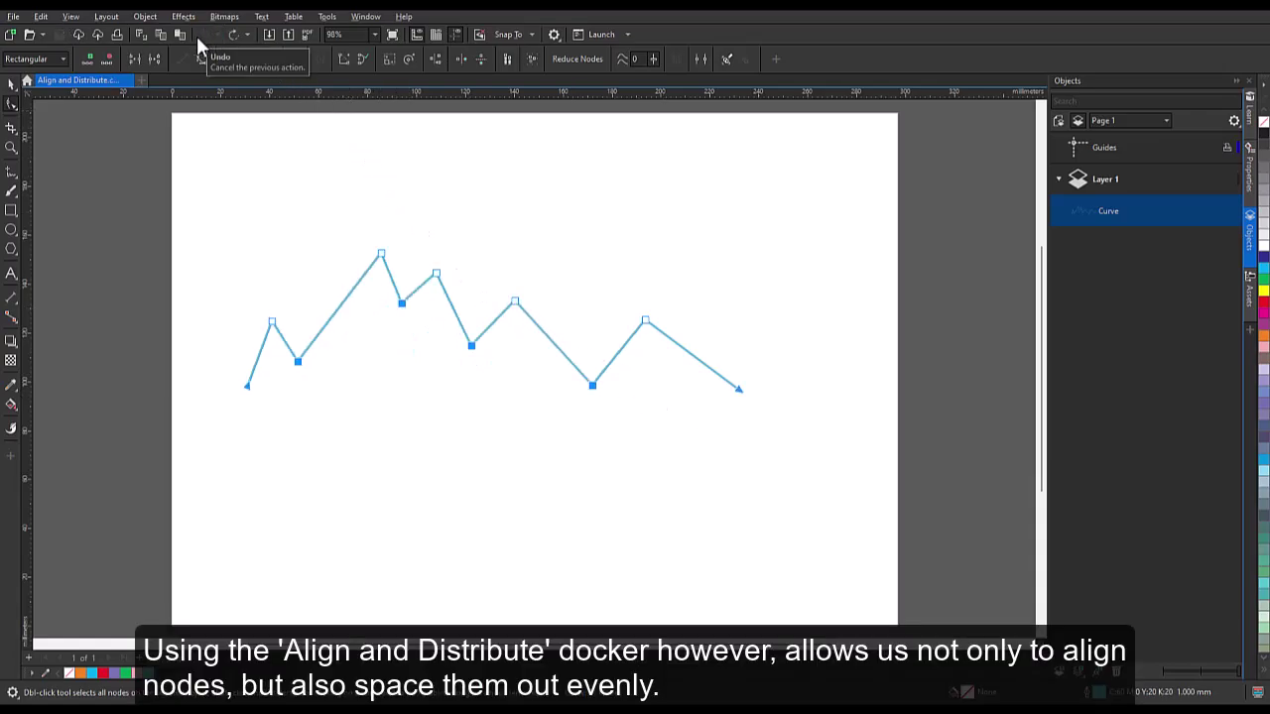
- Add the Align and Distribute docker to the workspace while the teal zigzag curve is selected
click(11, 83)
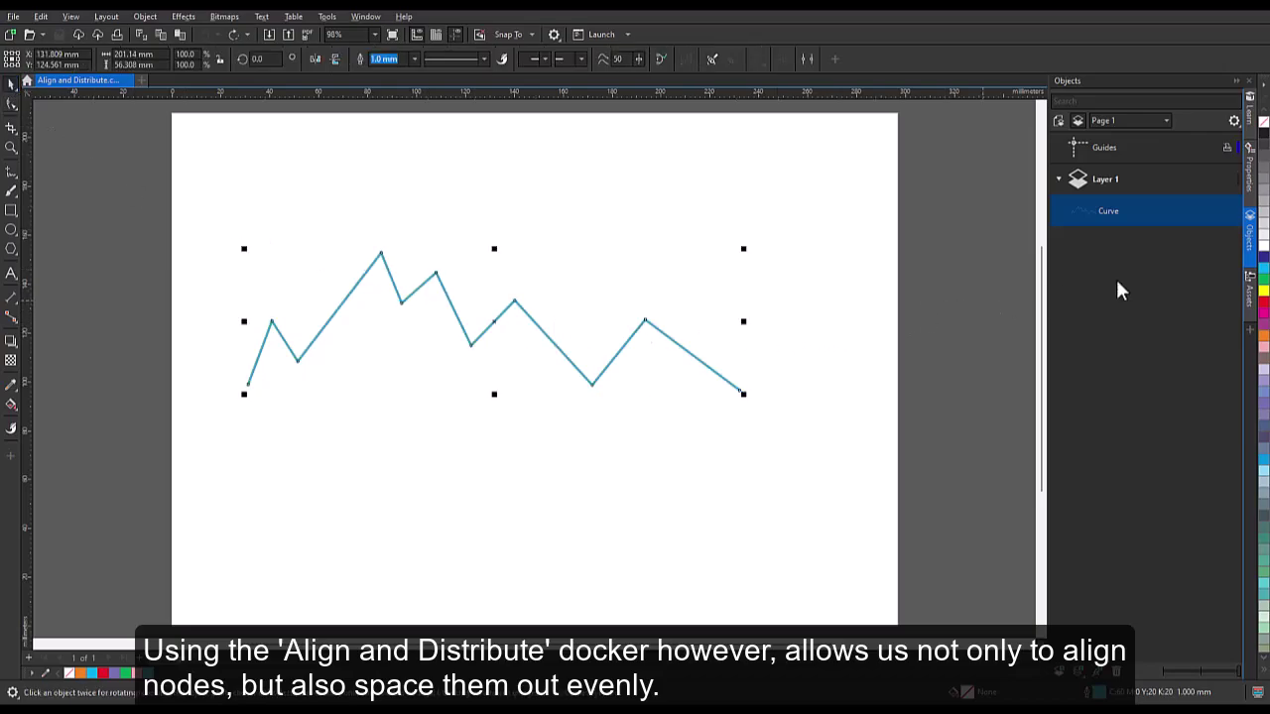
click(1250, 330)
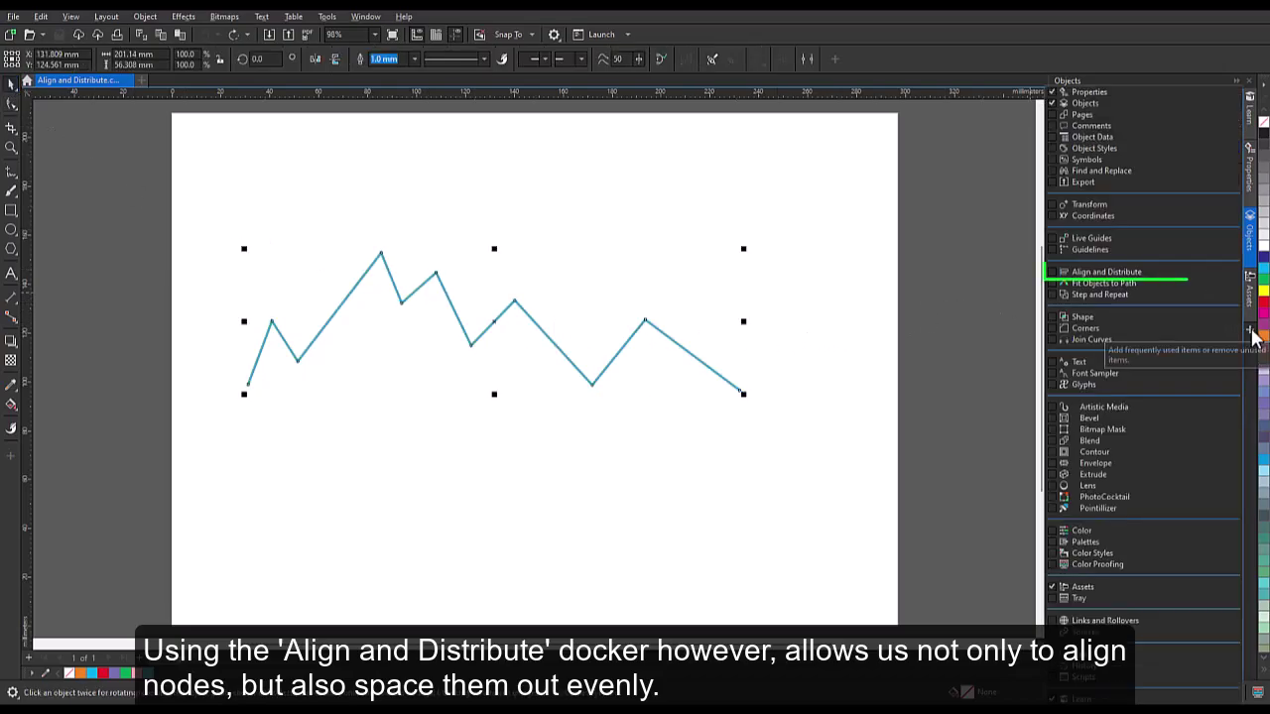
click(1054, 276)
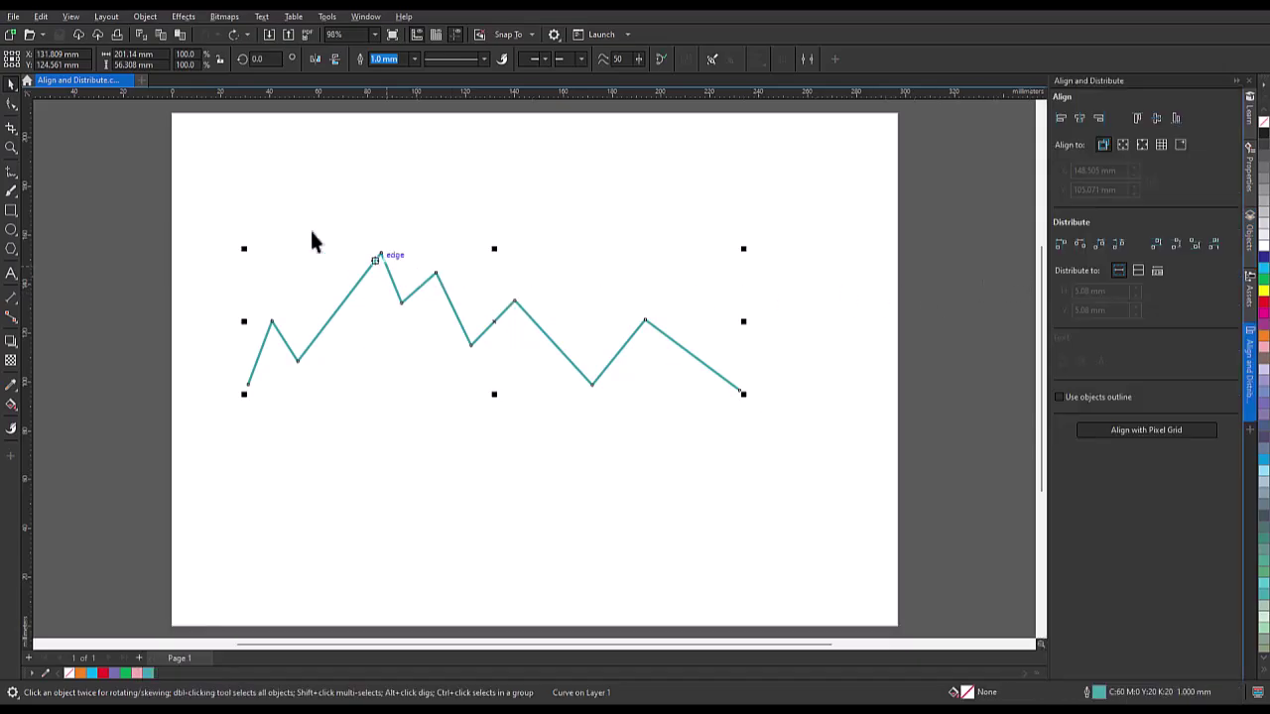
- Select the zigzag line's five peak nodes and align them to the top of the active nodes
click(12, 105)
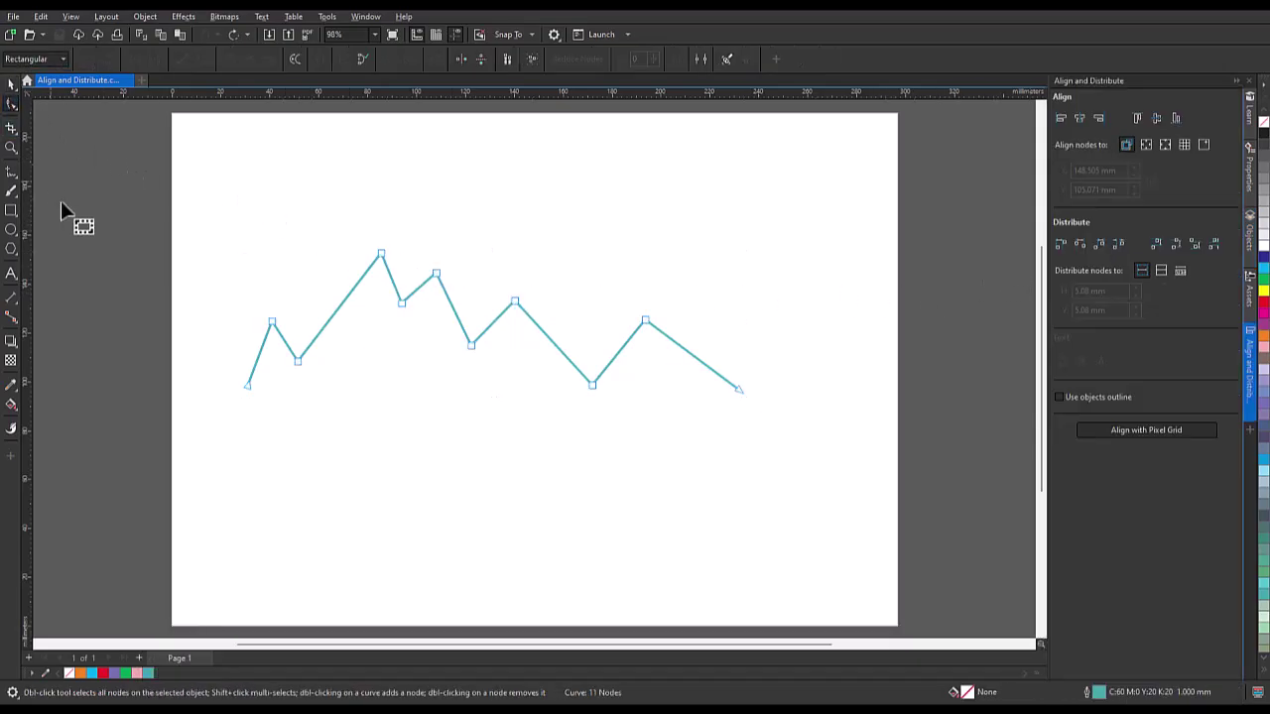
mouse_move(230, 340)
mouse_down()
mouse_move(263, 347)
mouse_move(345, 282)
mouse_move(424, 267)
mouse_move(443, 291)
mouse_move(509, 313)
mouse_move(621, 334)
mouse_move(671, 279)
mouse_move(339, 221)
mouse_move(247, 316)
mouse_up()
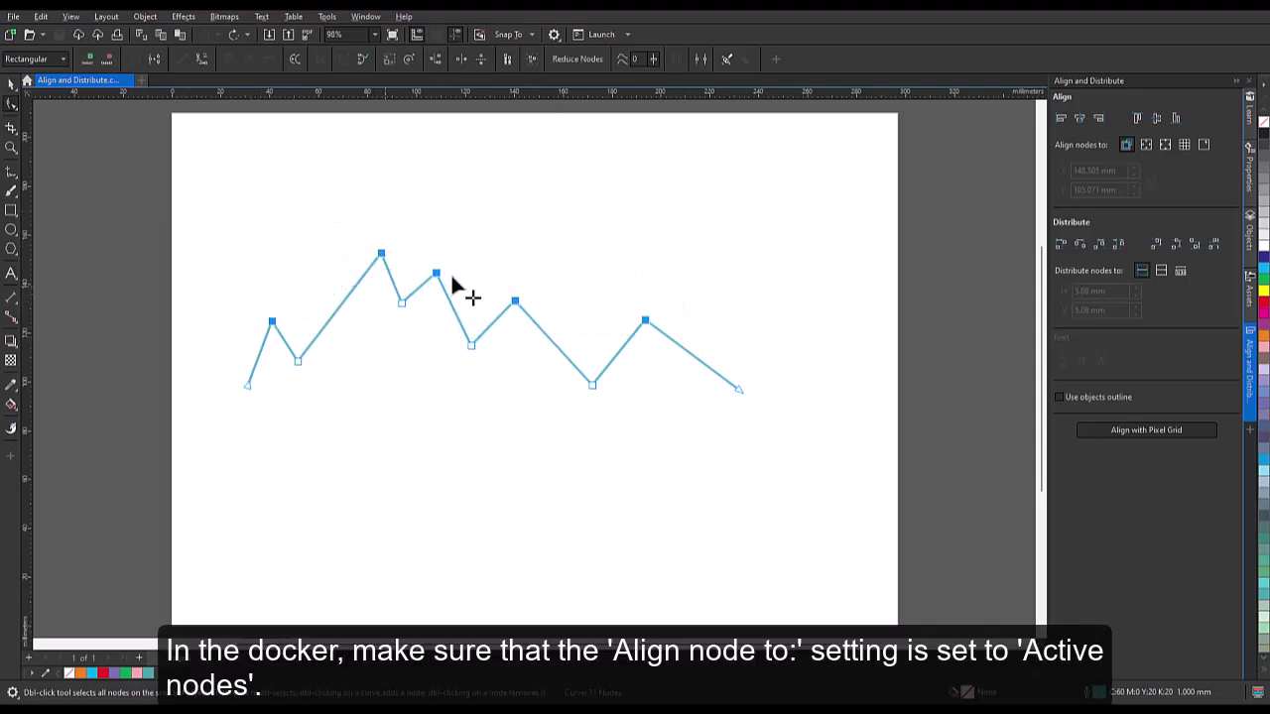
click(1136, 118)
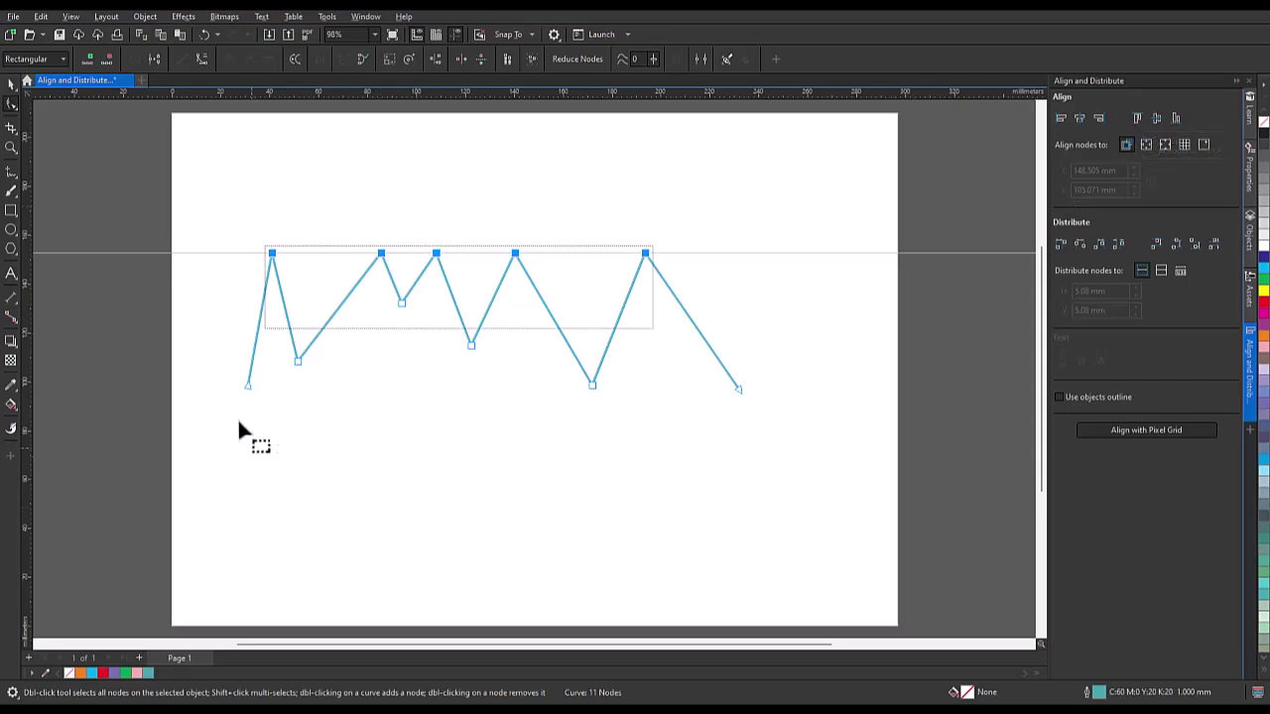
- Select the zigzag line's six lower nodes, including both ends, and align them to the bottom of the active nodes
drag(279, 408, 251, 409)
mouse_move(272, 352)
mouse_down()
mouse_move(365, 331)
mouse_move(390, 294)
mouse_up()
mouse_move(454, 321)
mouse_down()
mouse_move(635, 364)
mouse_move(755, 368)
mouse_move(649, 432)
mouse_move(241, 431)
mouse_move(216, 391)
mouse_up()
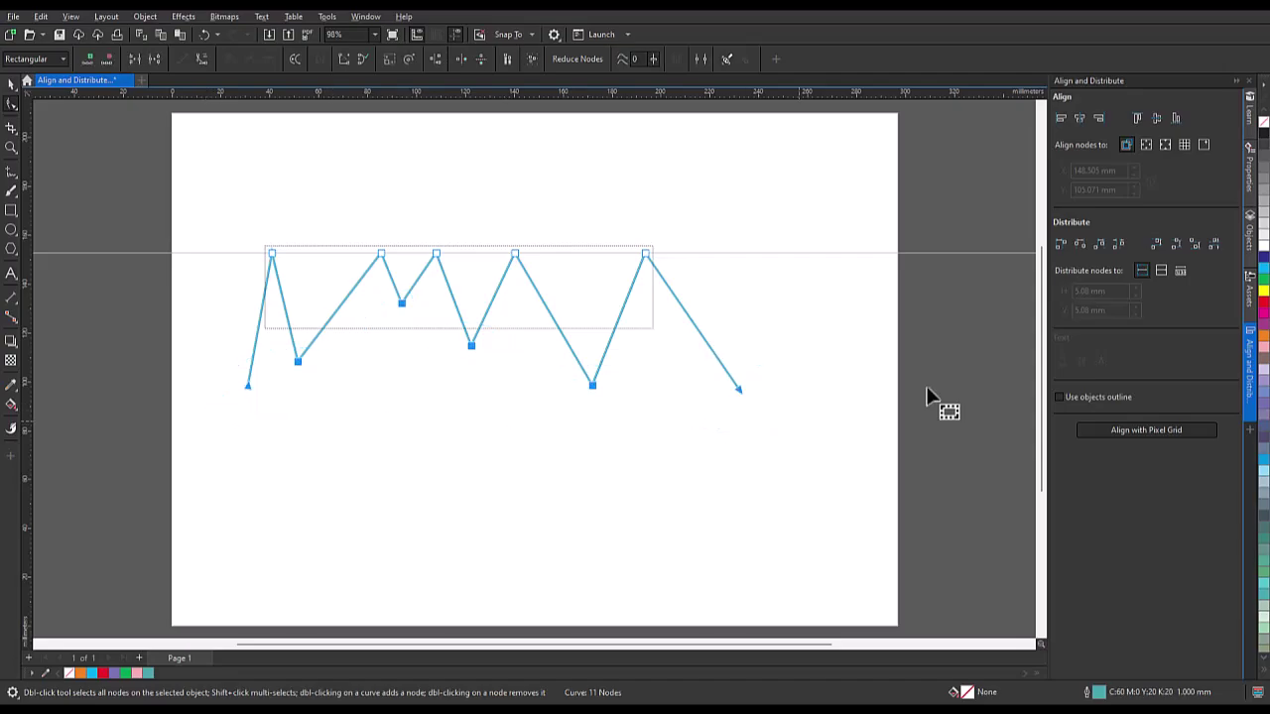
click(1174, 117)
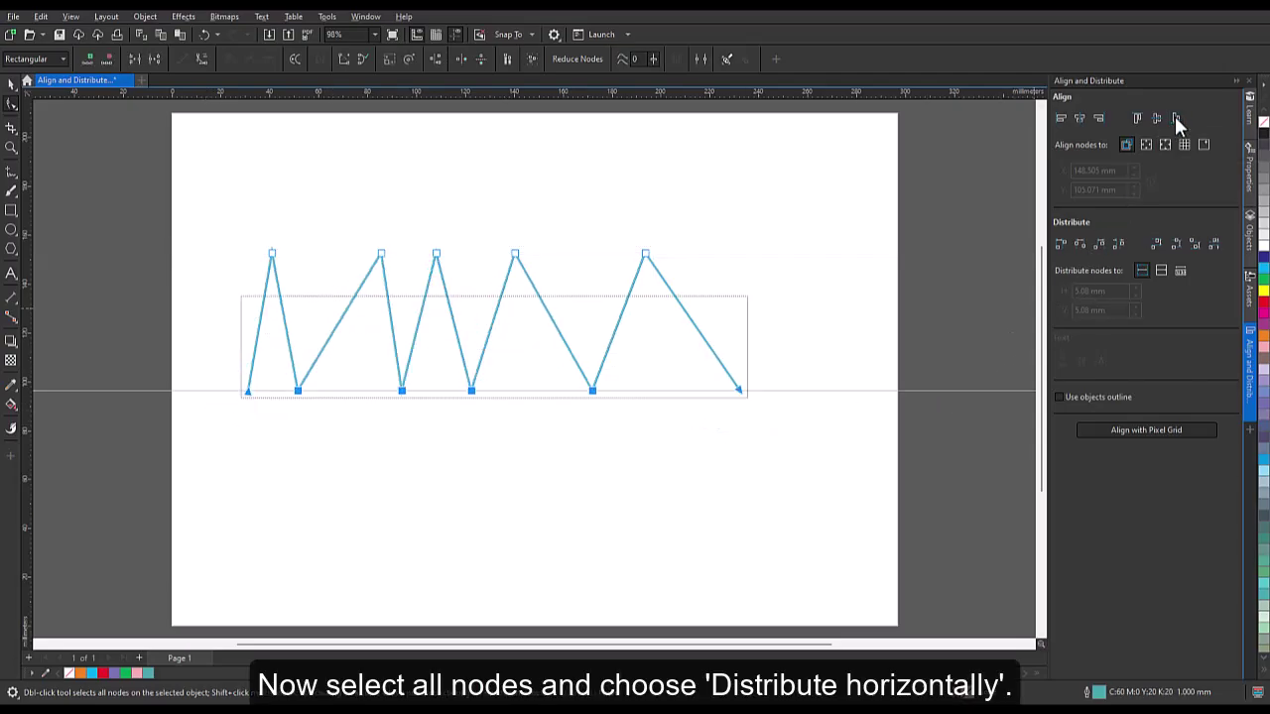
- Select all nodes of the zigzag line and distribute them horizontally with even spacing
drag(201, 234, 791, 454)
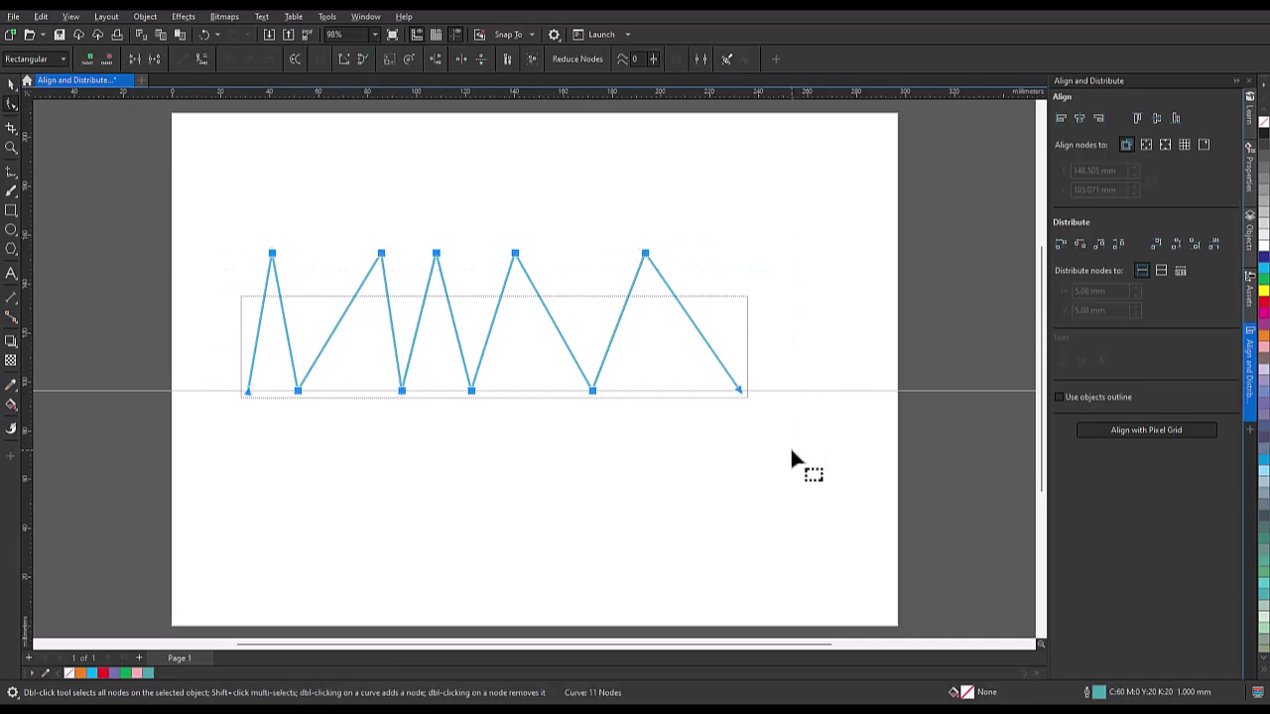
click(1117, 244)
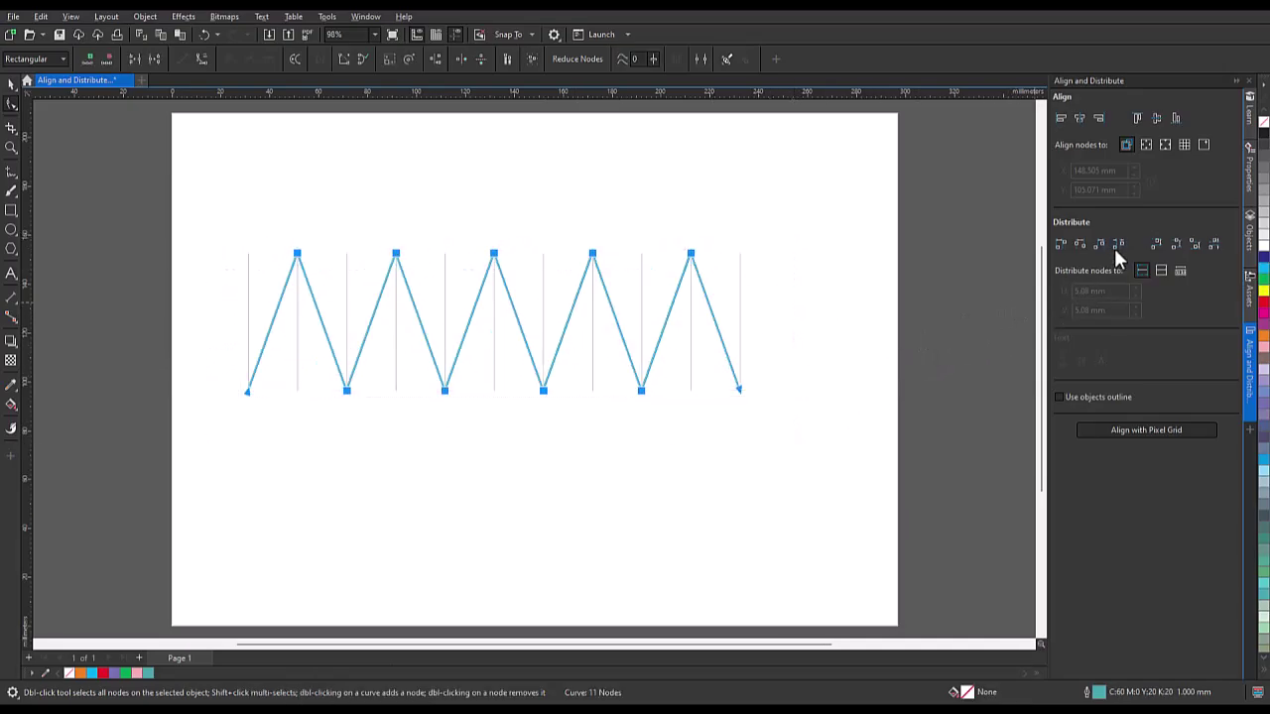
click(849, 387)
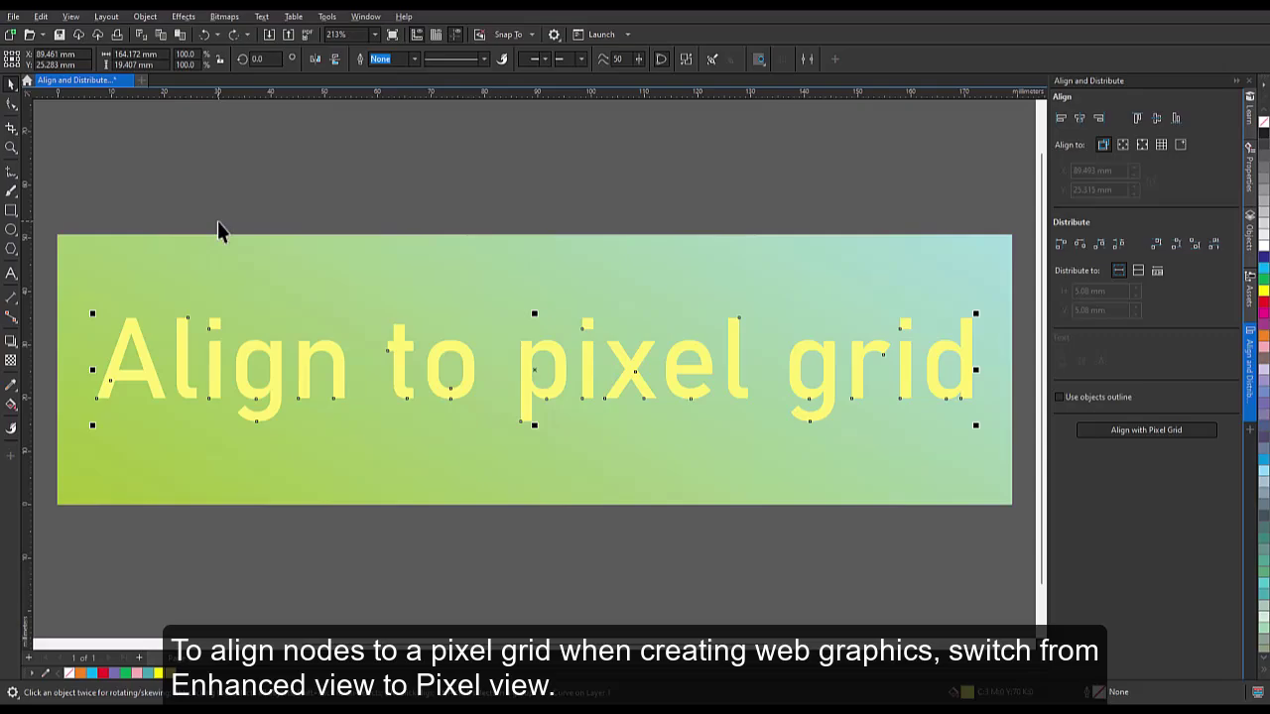
- Switch the view mode to Pixels and align the nodes of the yellow "Align to pixel grid" lettering with the pixel grid
click(75, 17)
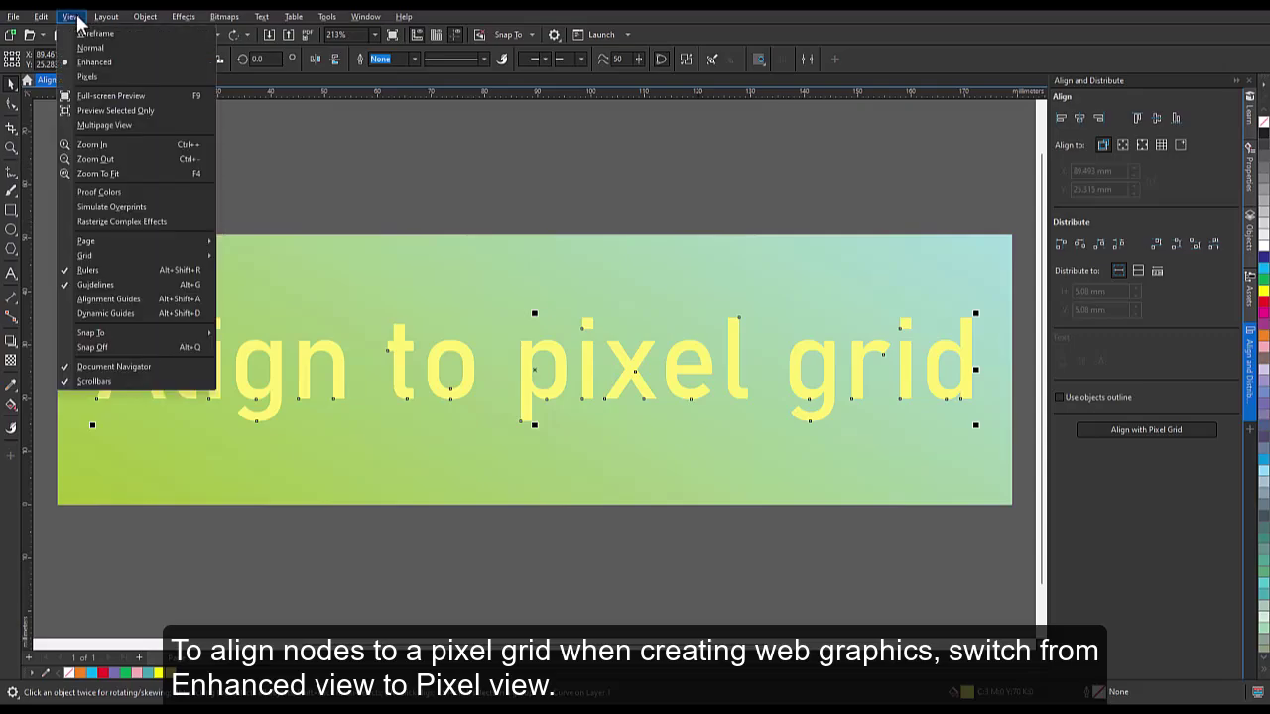
click(130, 75)
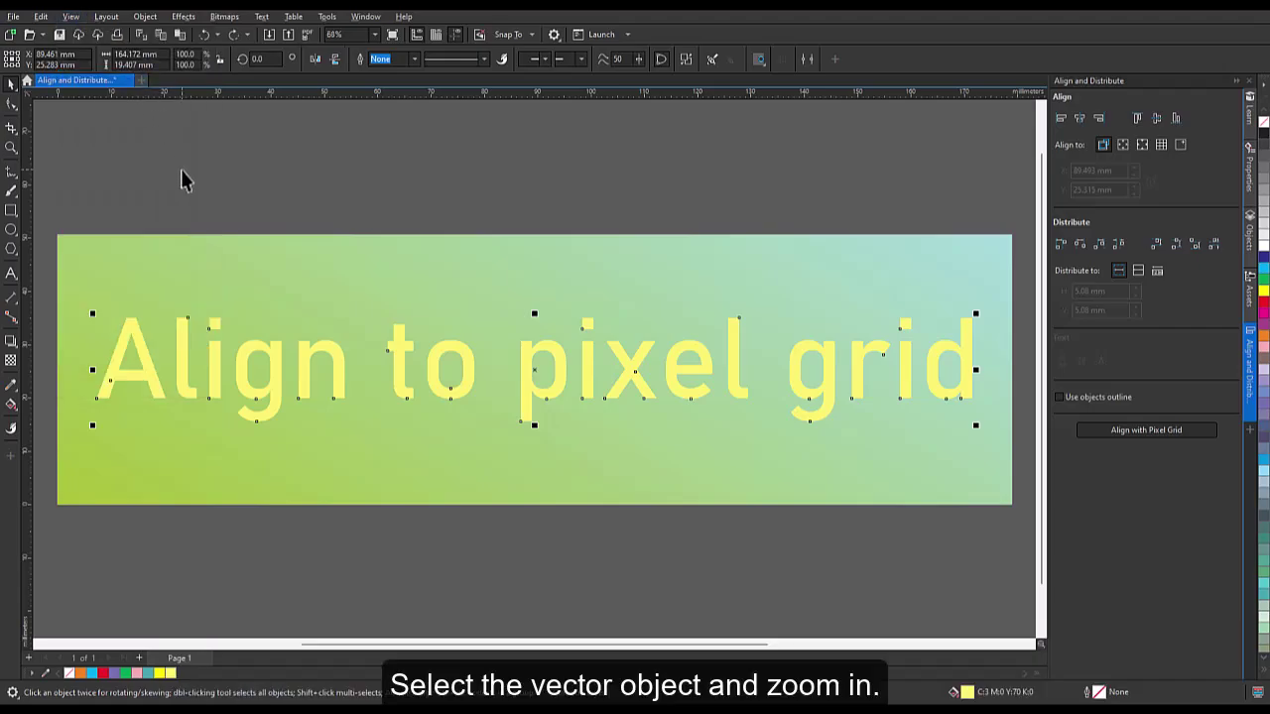
click(11, 104)
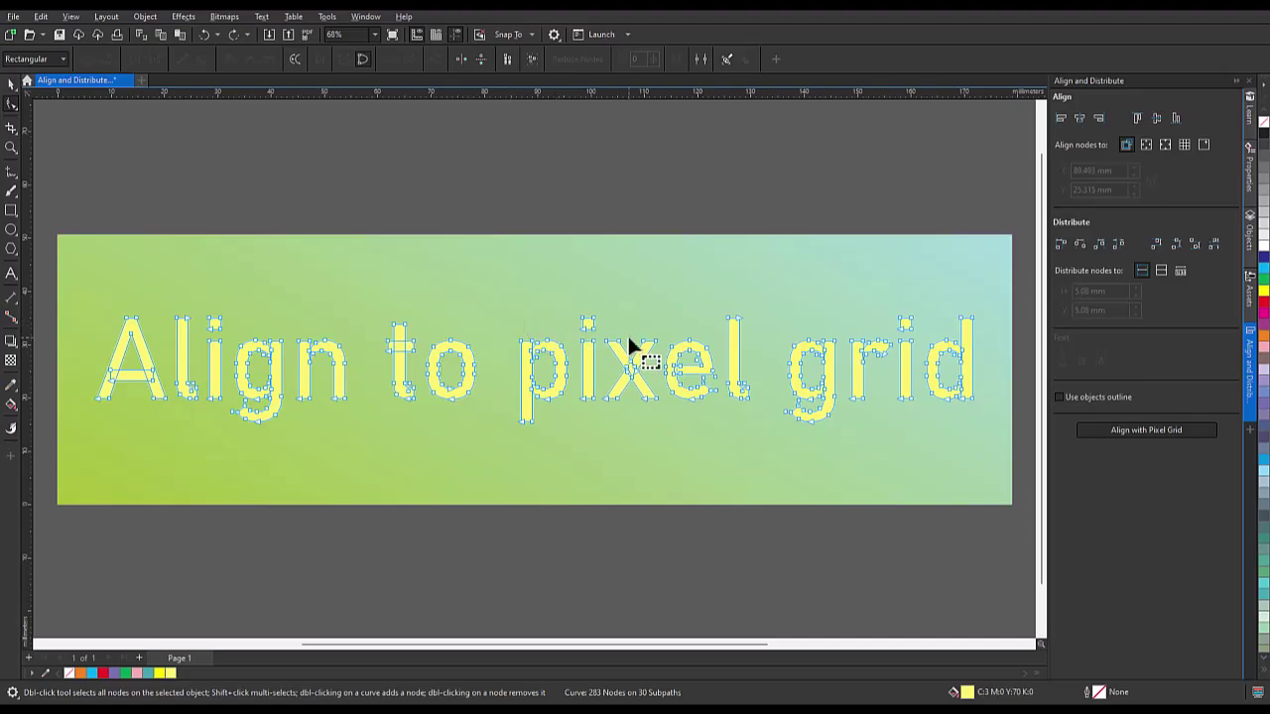
scroll(628, 341, up, 10)
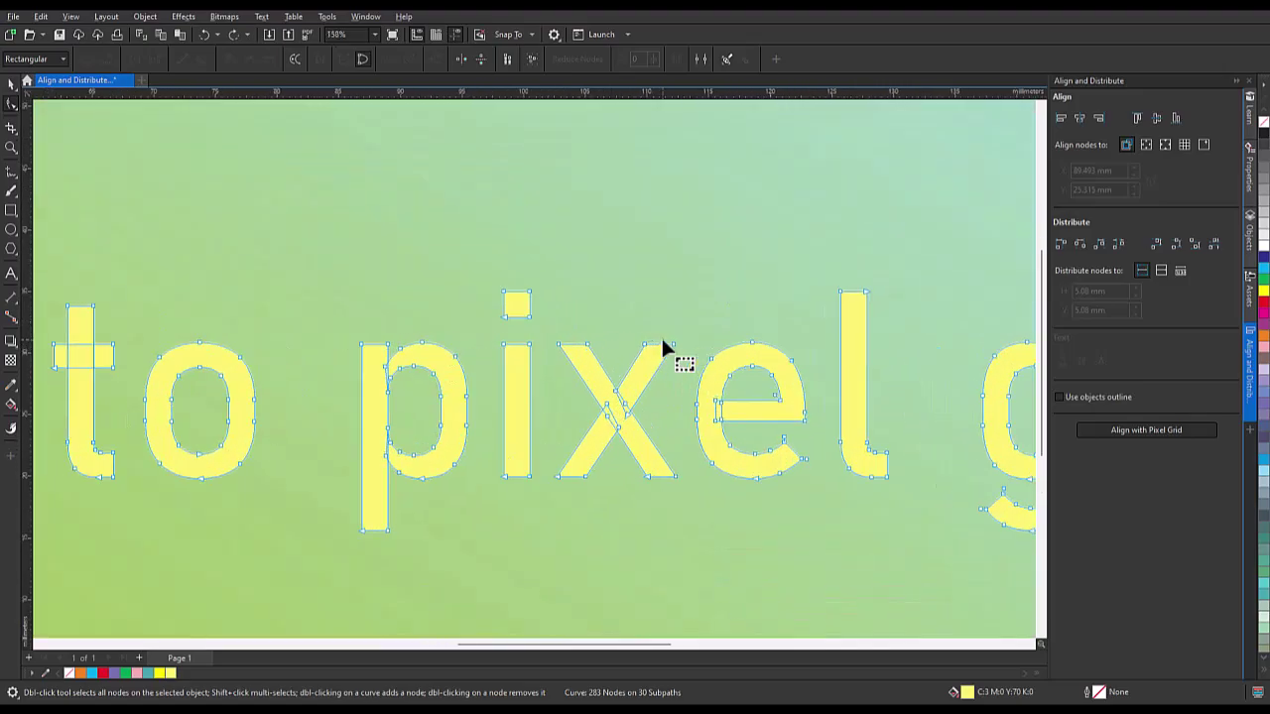
scroll(664, 344, up, 7)
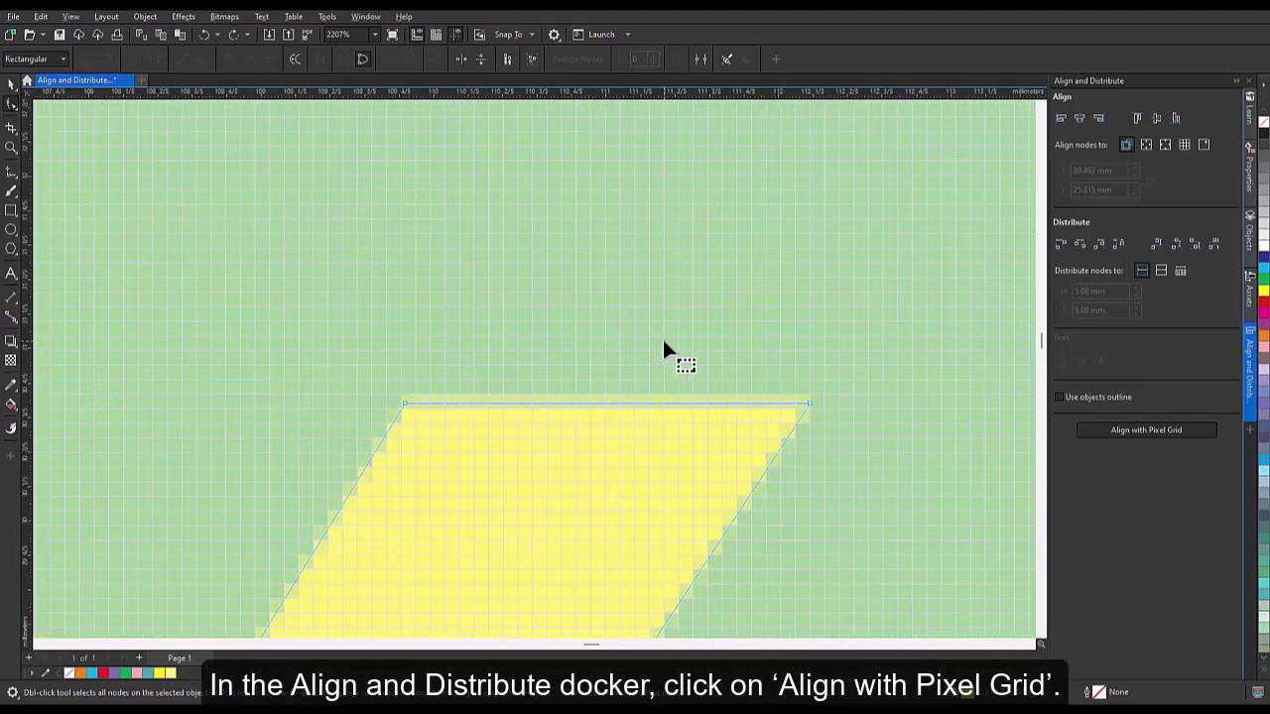
click(1147, 429)
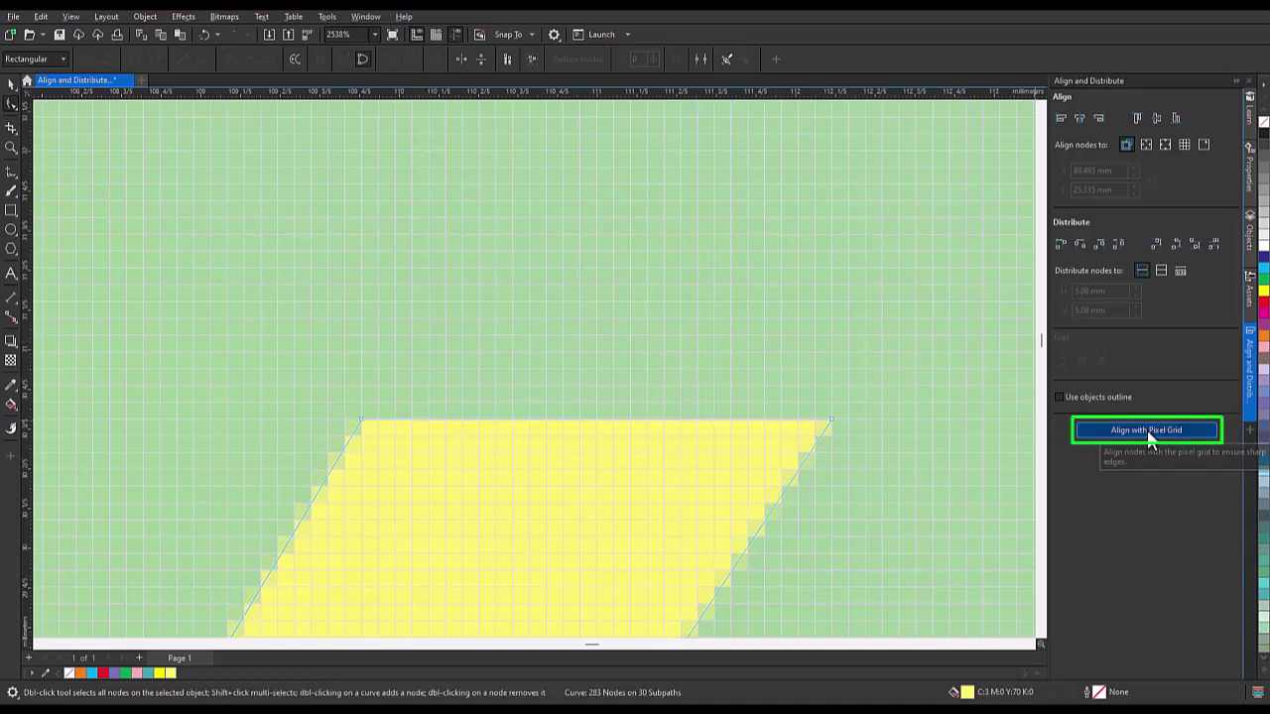
scroll(667, 425, down, 6)
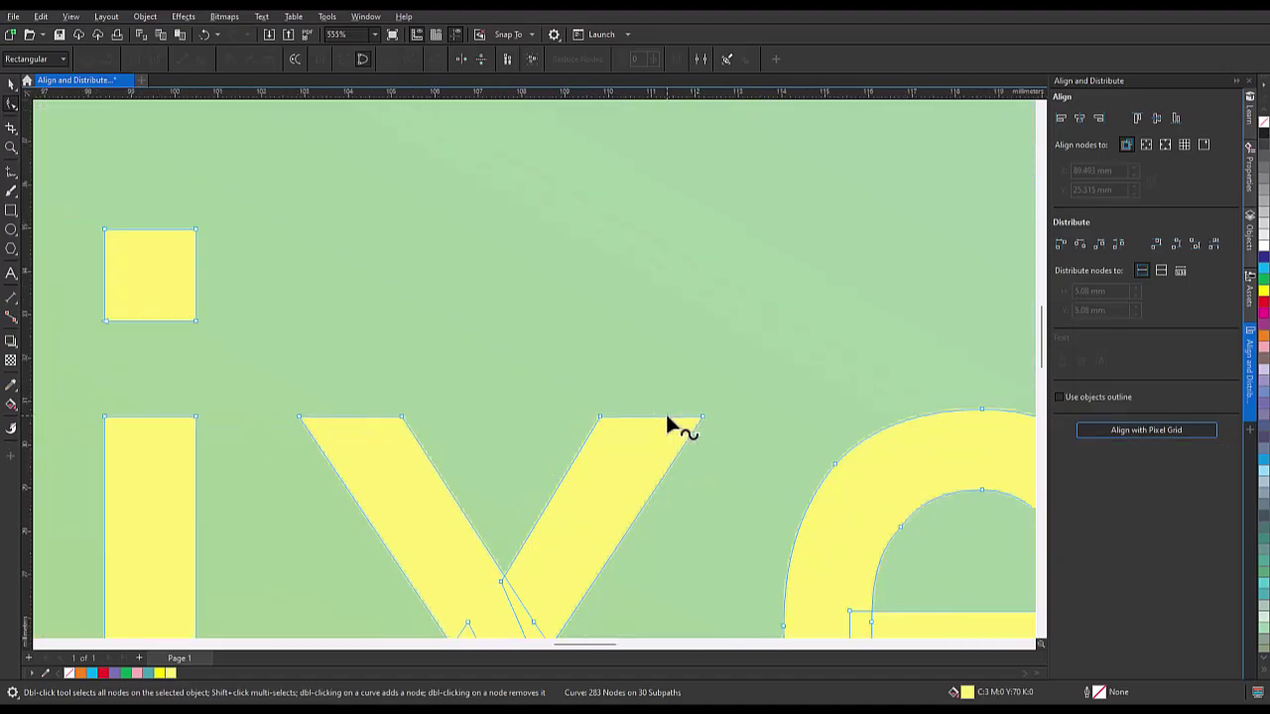
scroll(306, 425, up, 4)
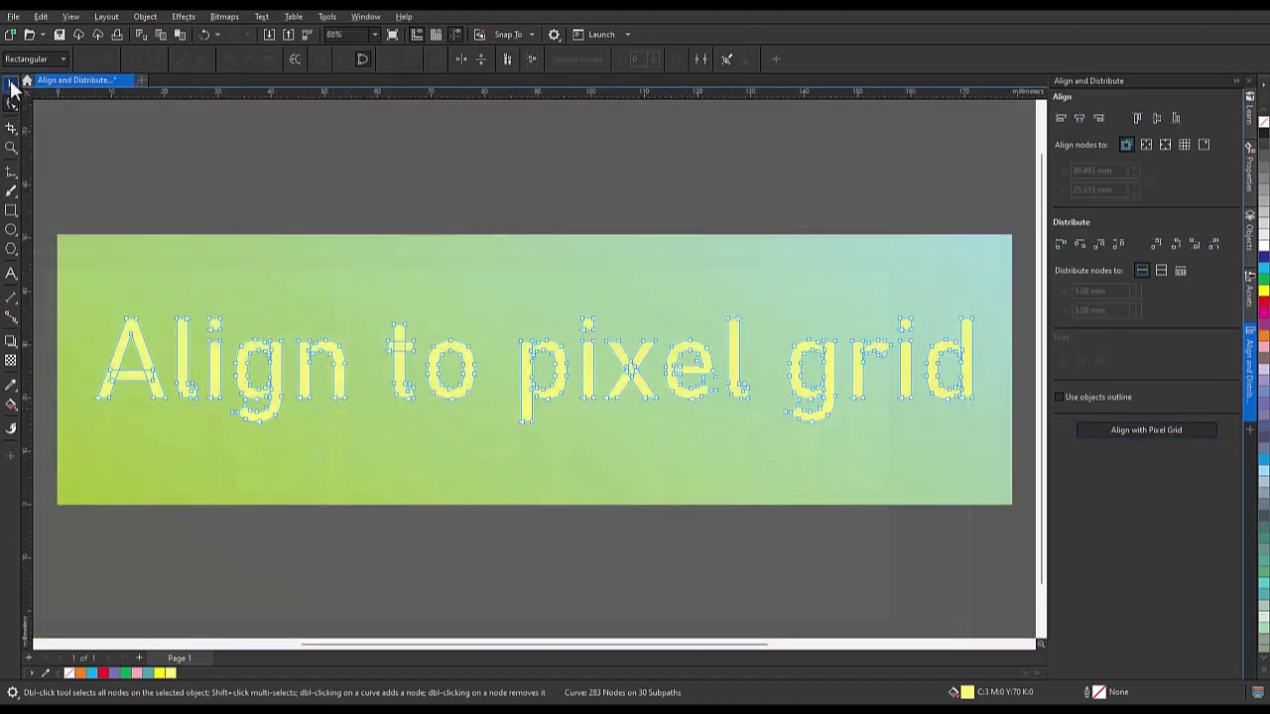
click(13, 83)
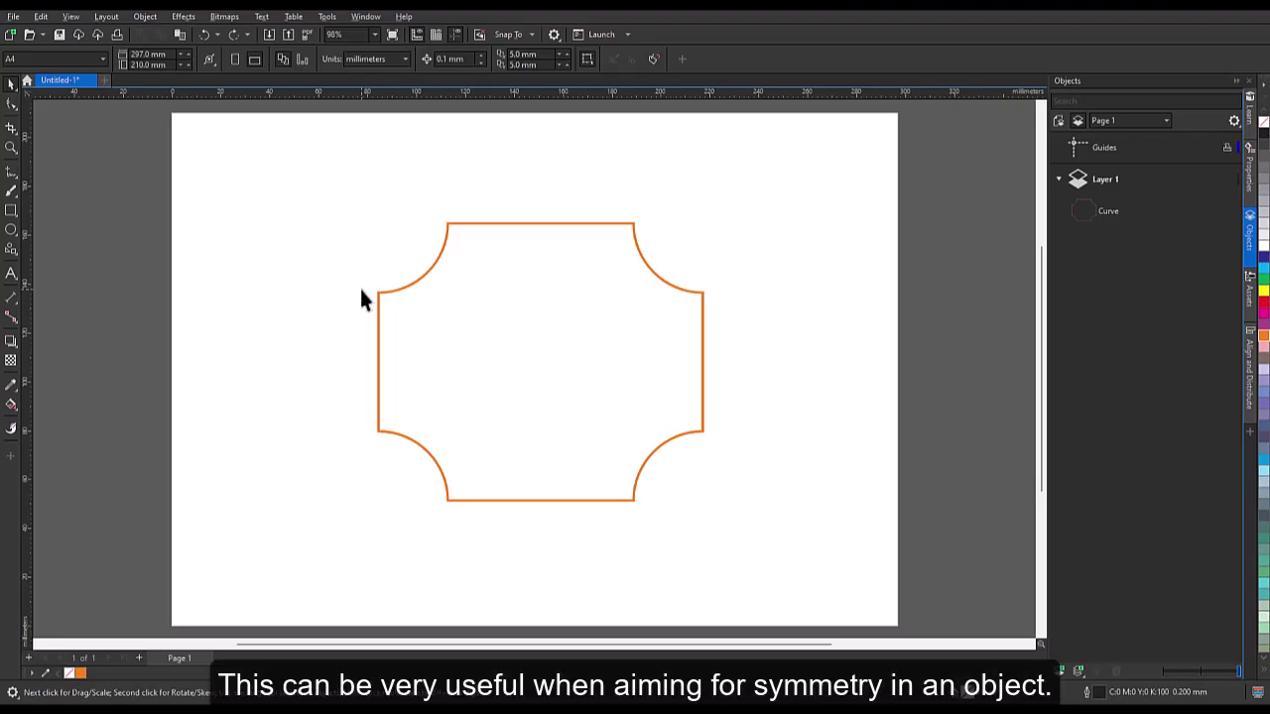
- Select the orange curve's two upper side nodes, move them to the right together, and undo the move
click(12, 103)
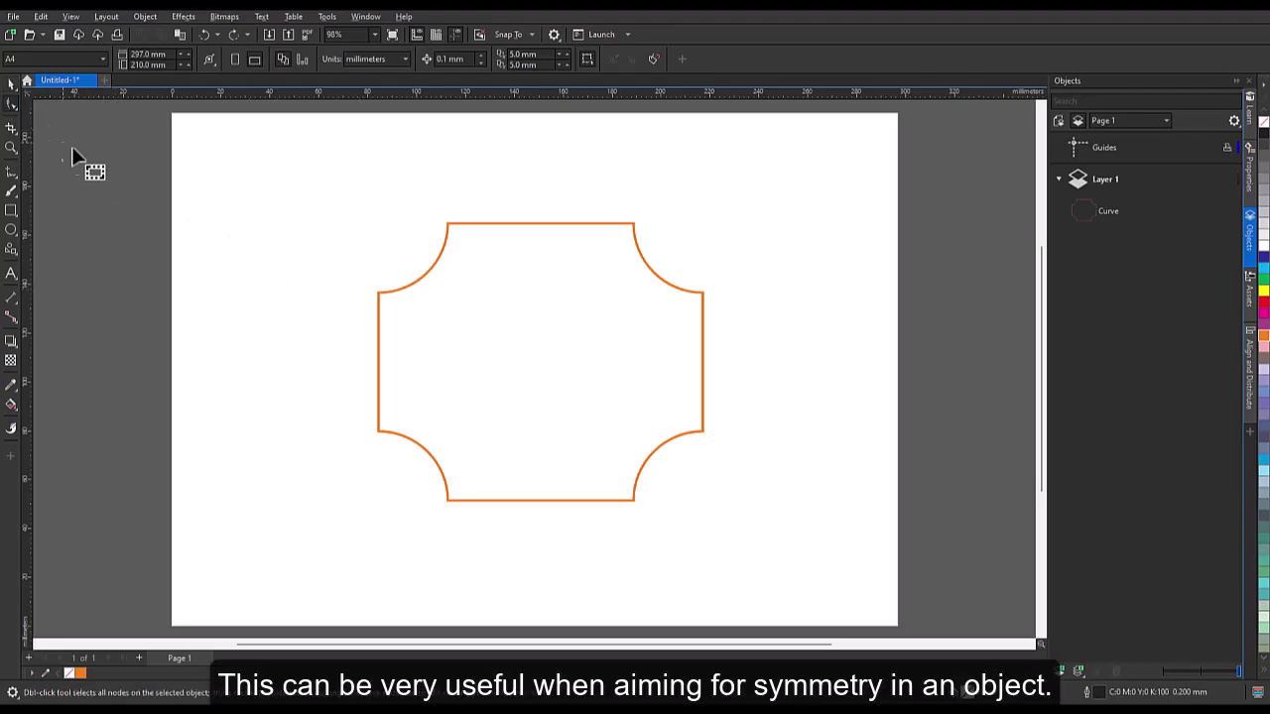
click(378, 291)
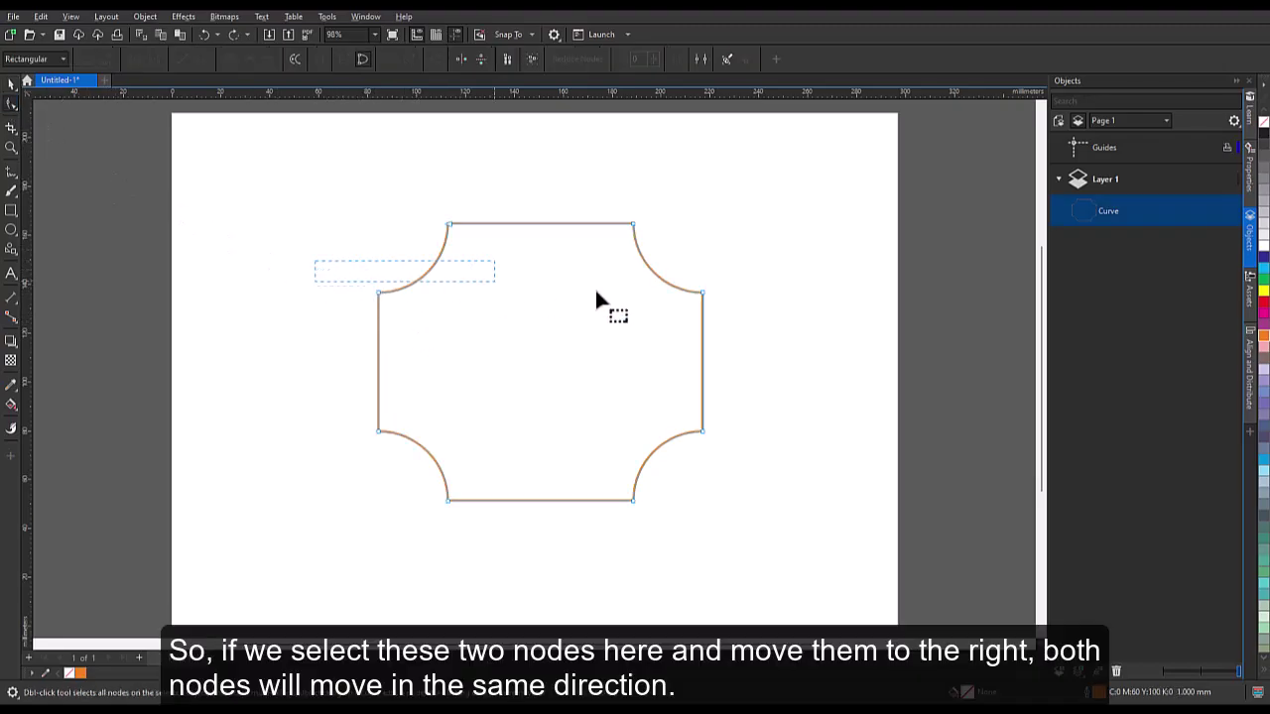
shift+click(703, 291)
drag(701, 291, 762, 297)
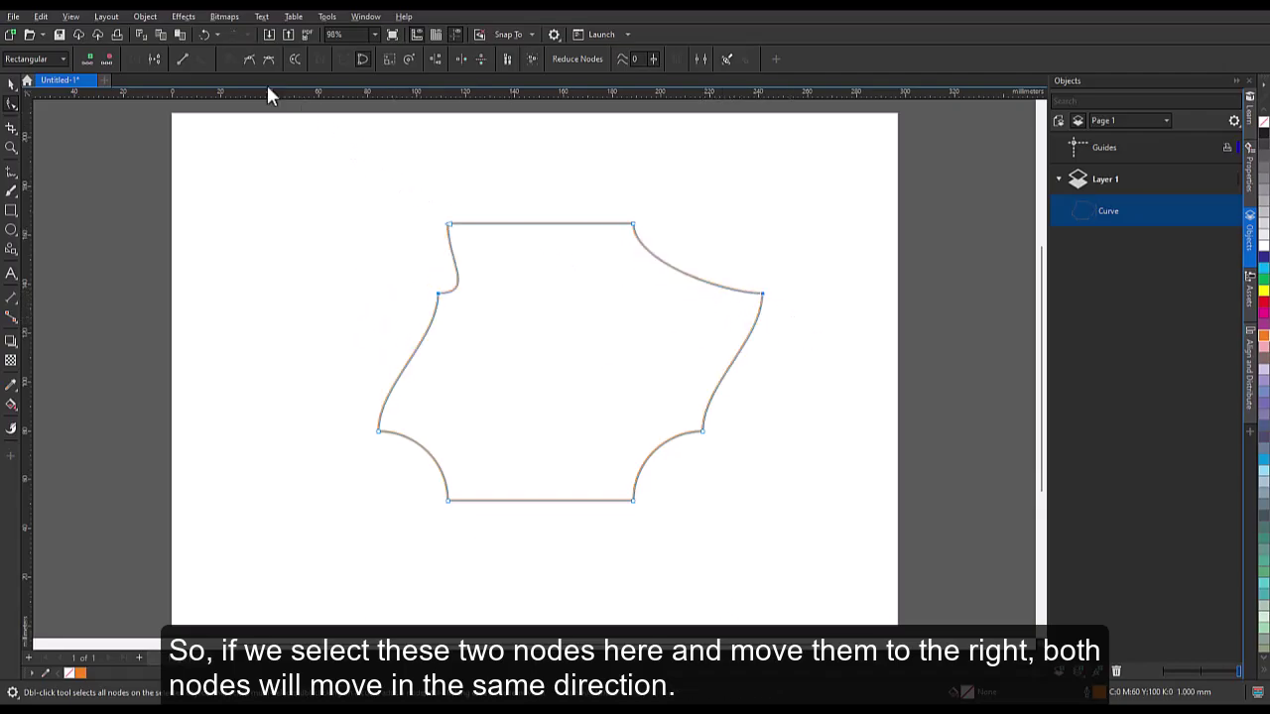
click(204, 34)
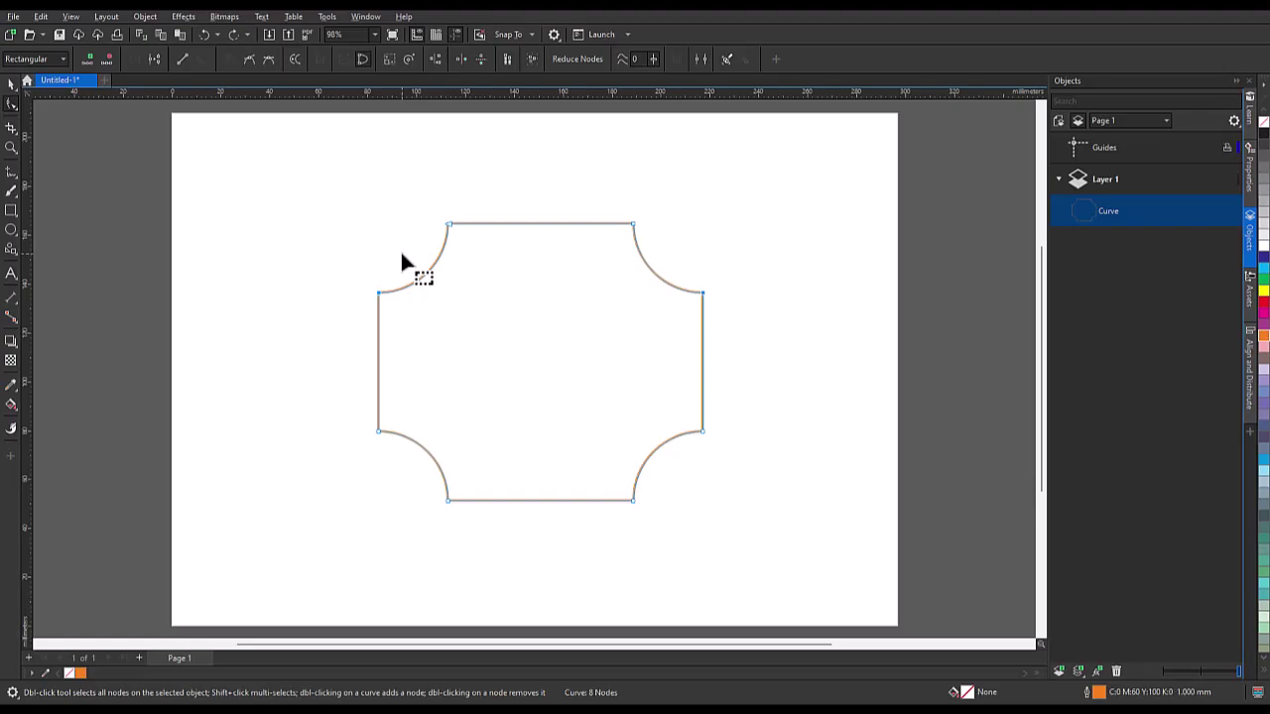
- Turn on Reflect Nodes Horizontally and pull the orange curve's upper side nodes inward, followed by its lower side nodes
click(461, 61)
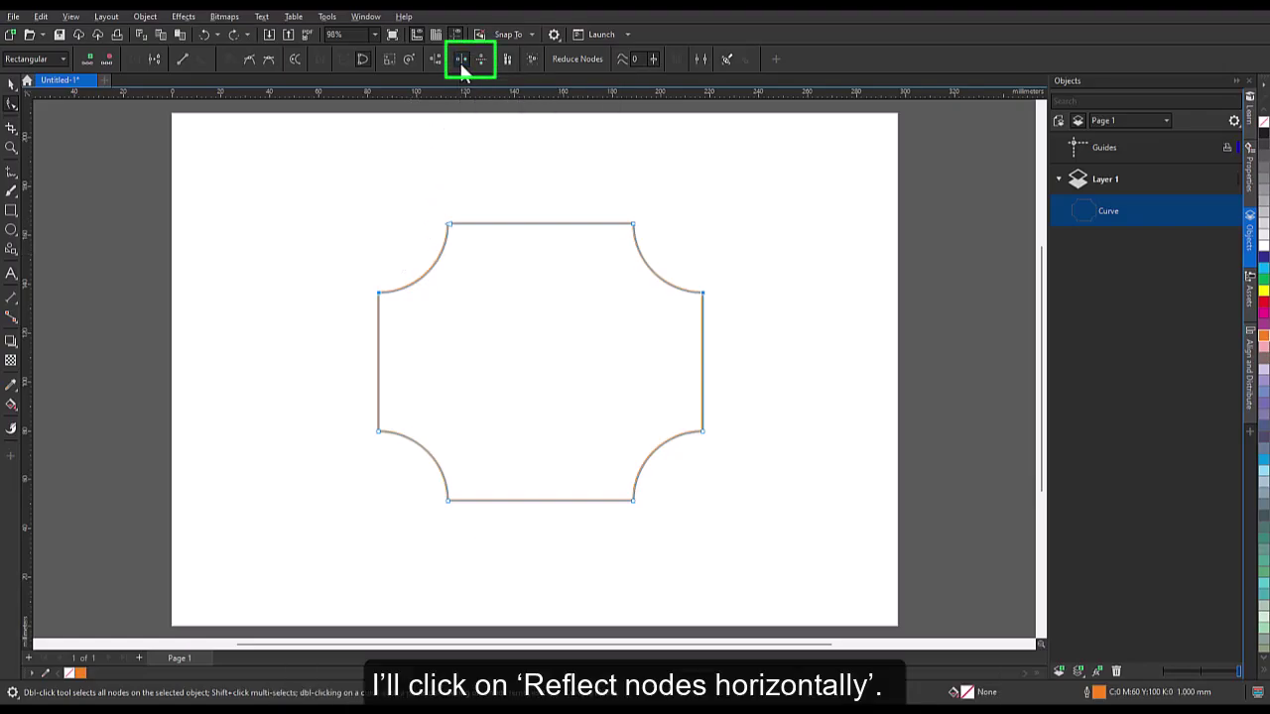
drag(701, 289, 648, 293)
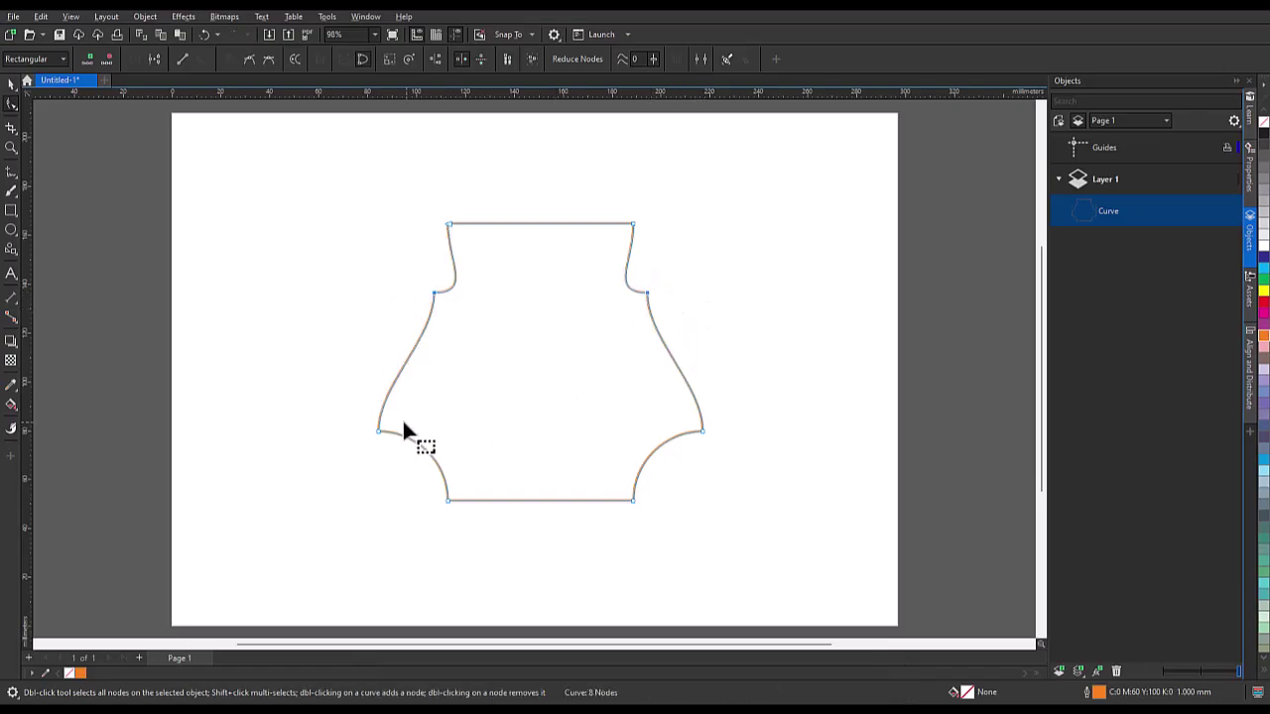
drag(491, 424, 677, 433)
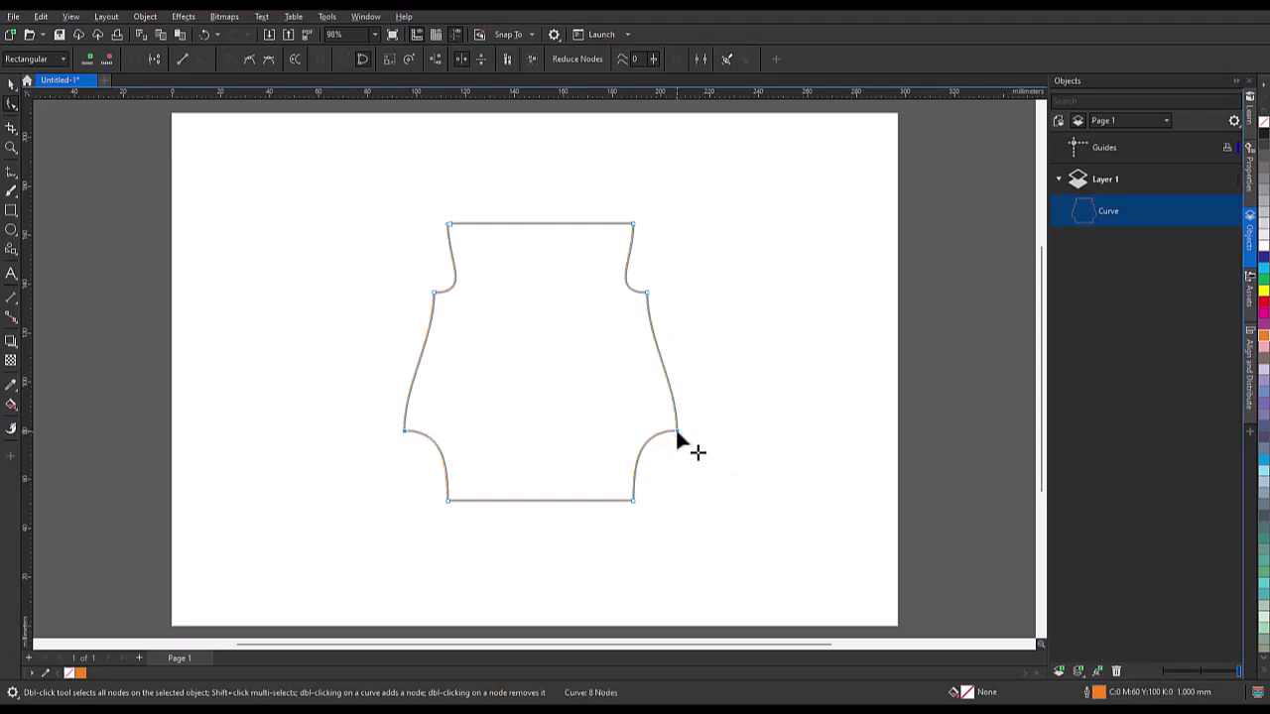
- Select the orange curve's top-right and bottom-right corner nodes and move them with Reflect Nodes Vertically turned on
click(632, 226)
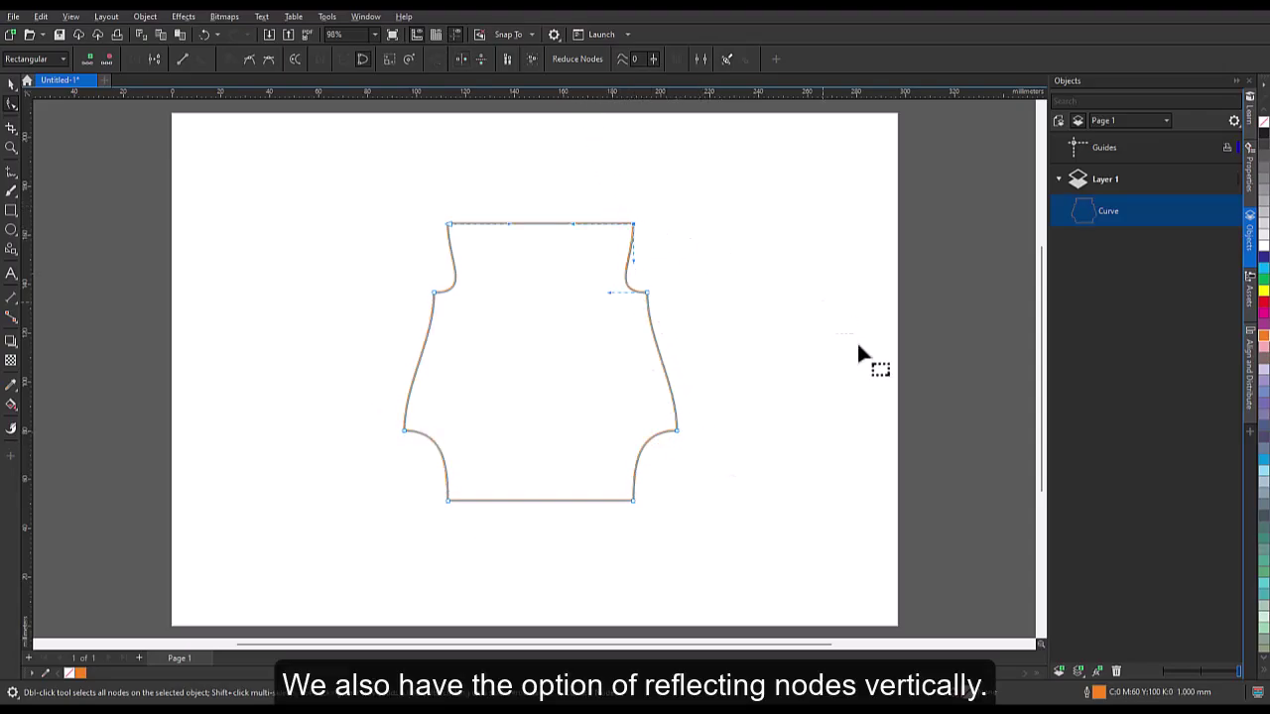
click(633, 500)
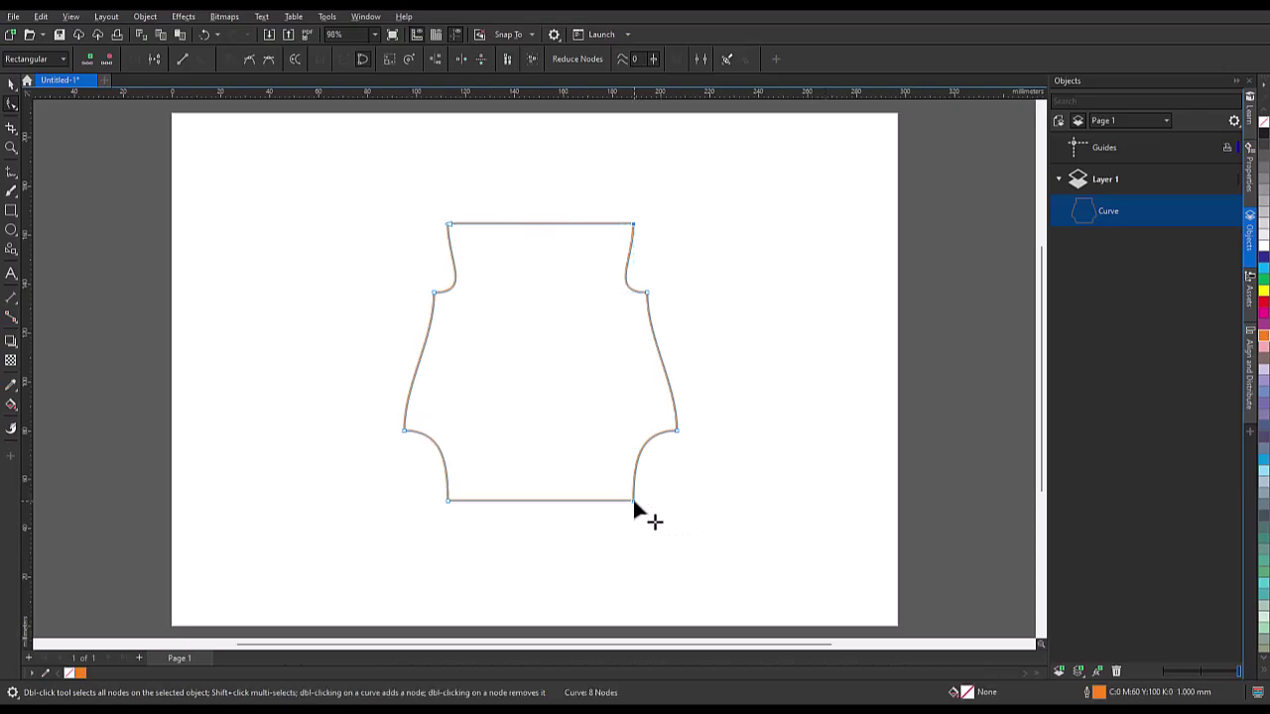
click(480, 59)
mouse_move(633, 495)
mouse_down()
mouse_move(632, 462)
mouse_move(628, 504)
mouse_up()
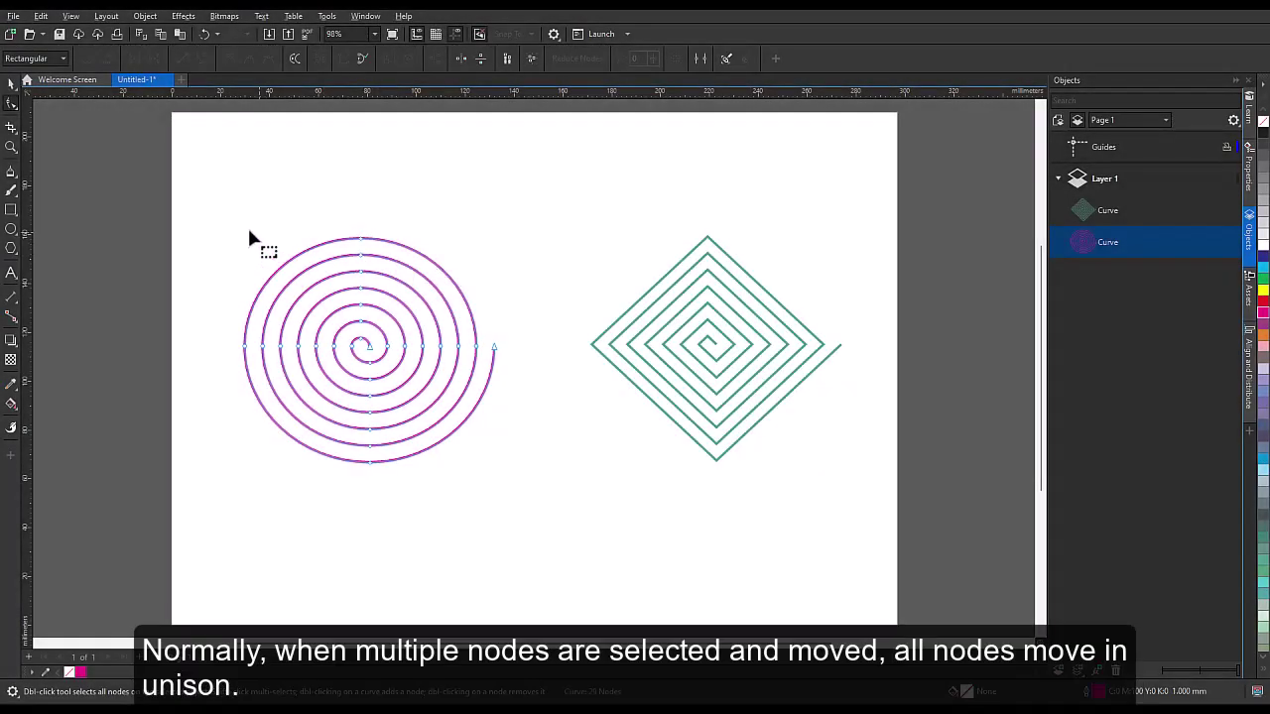
- Select all nodes of the magenta spiral, shift them slightly, and pull its centre node down and to the right in Elastic Mode
drag(191, 211, 542, 501)
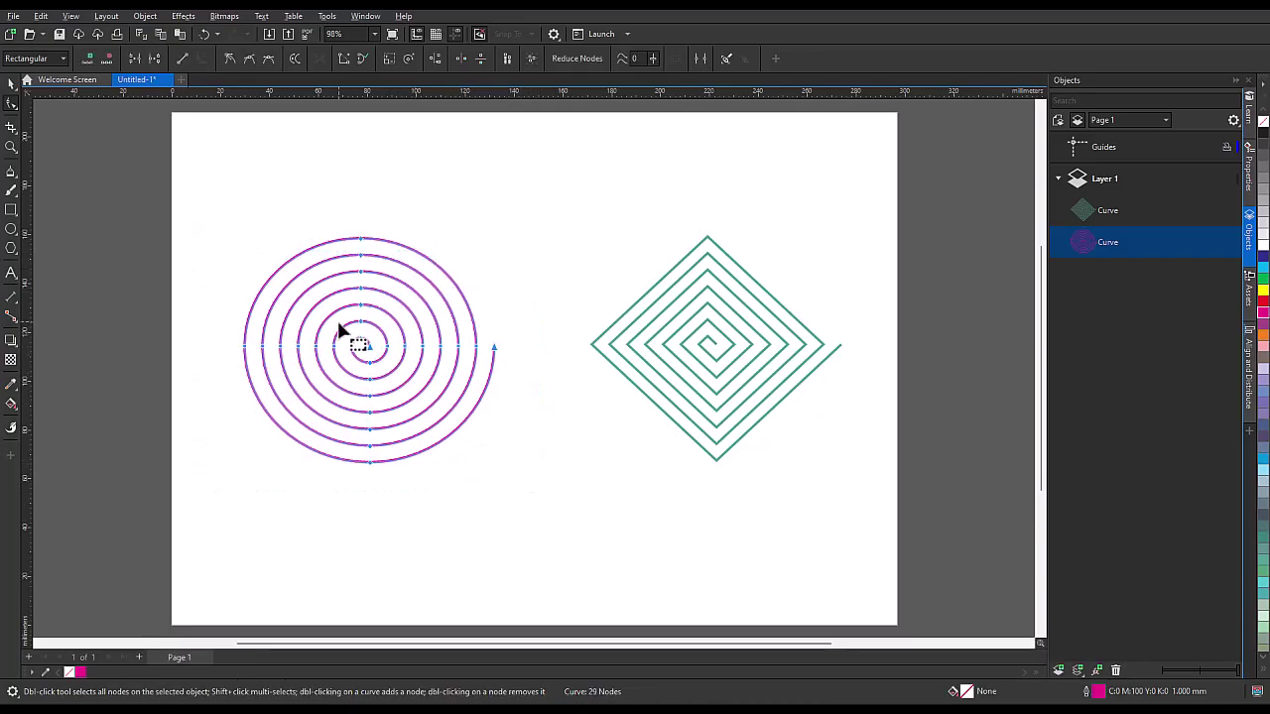
mouse_move(386, 353)
mouse_down()
mouse_move(402, 357)
mouse_move(371, 348)
mouse_up()
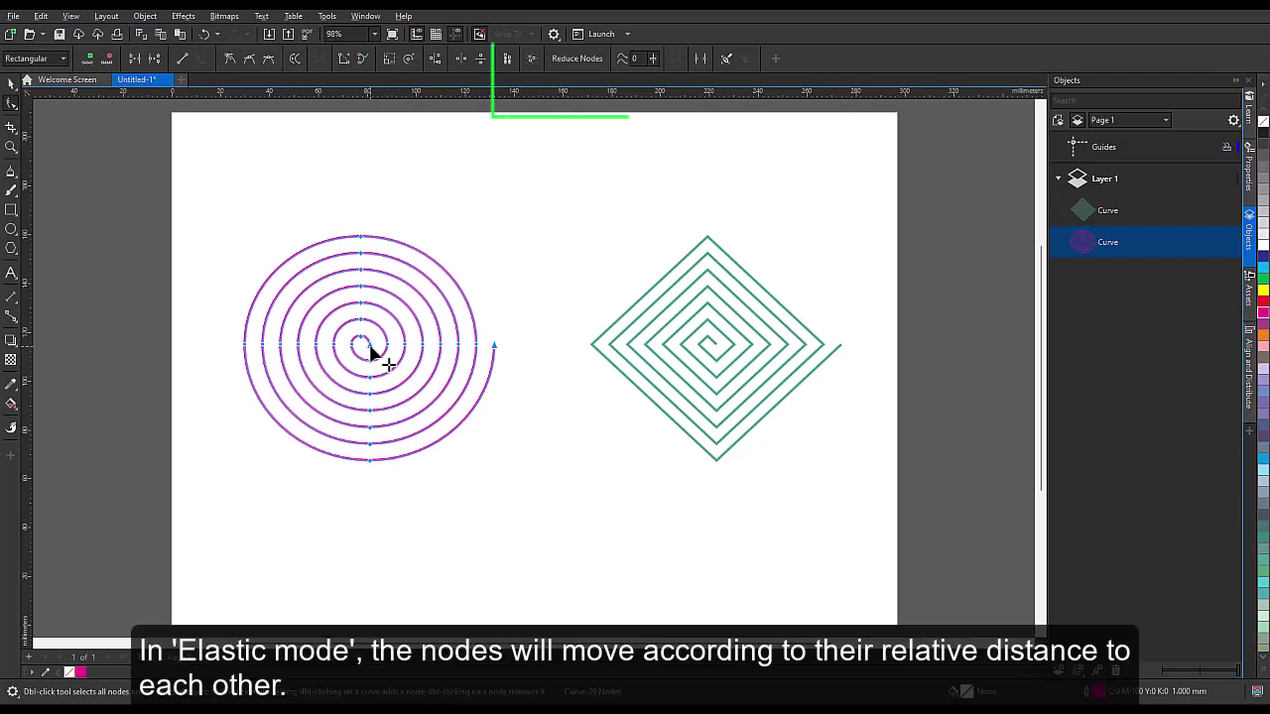
click(507, 61)
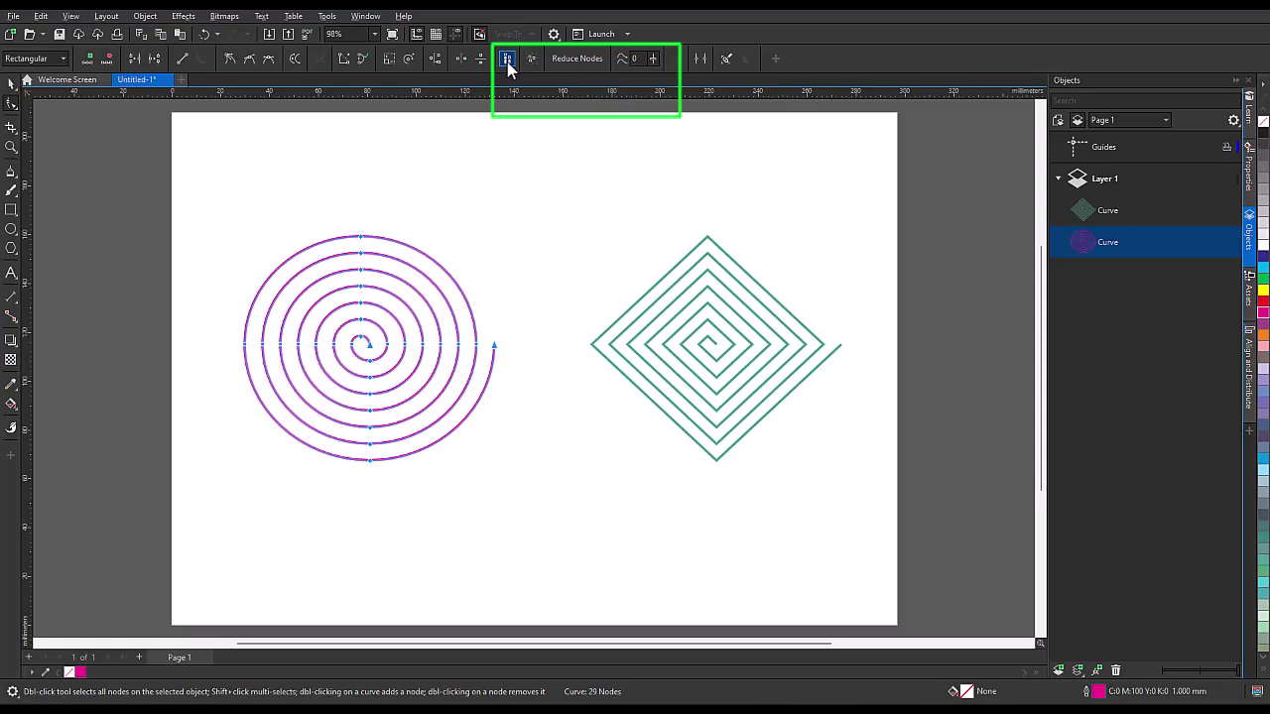
drag(371, 355, 539, 526)
- Select all nodes of the green diamond spiral, pull its centre node down and slightly right in Elastic Mode, and turn Elastic Mode off
click(710, 343)
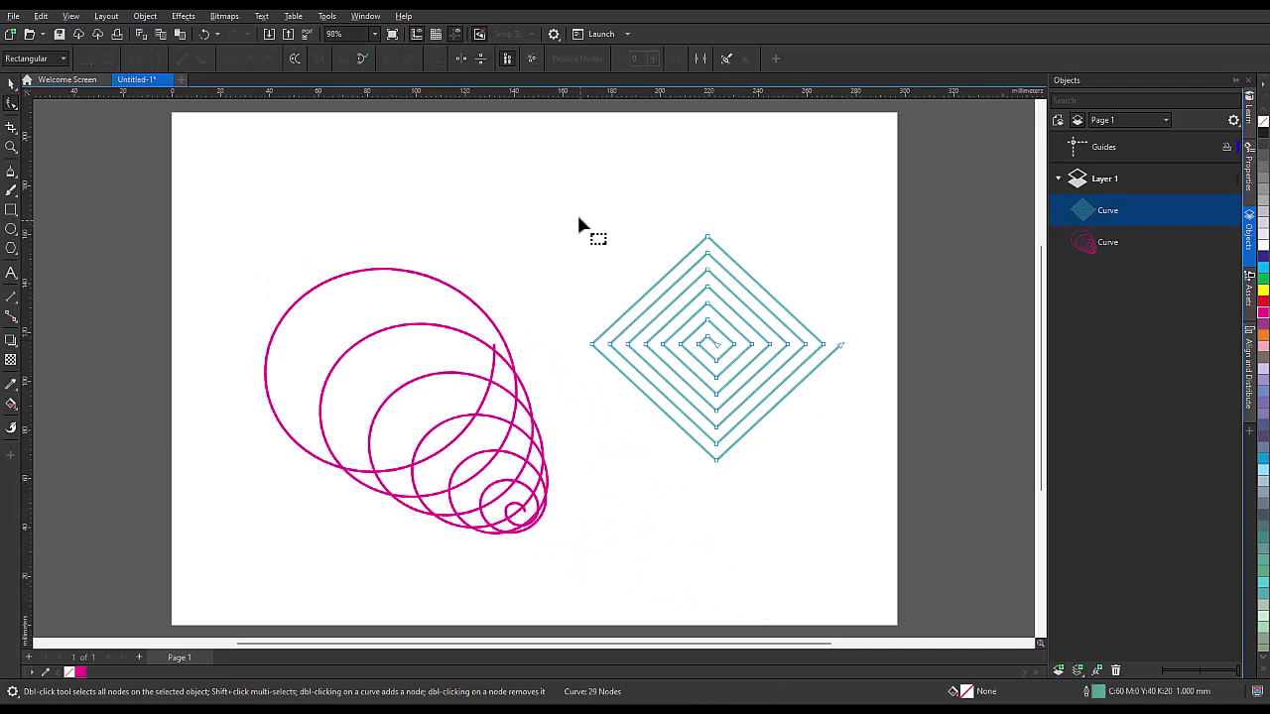
drag(831, 300, 878, 496)
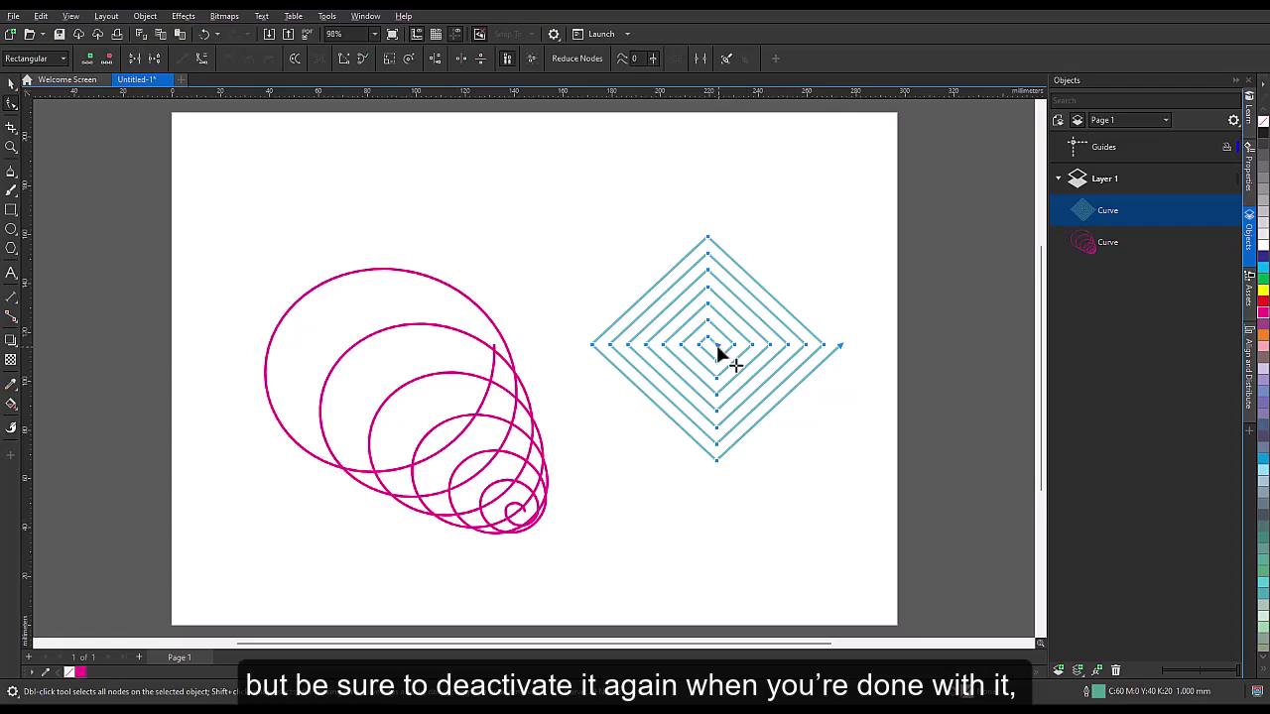
mouse_move(723, 351)
mouse_down()
mouse_move(717, 252)
mouse_move(731, 397)
mouse_move(719, 343)
mouse_move(801, 257)
mouse_move(618, 585)
mouse_move(813, 592)
mouse_move(772, 590)
mouse_up()
click(507, 58)
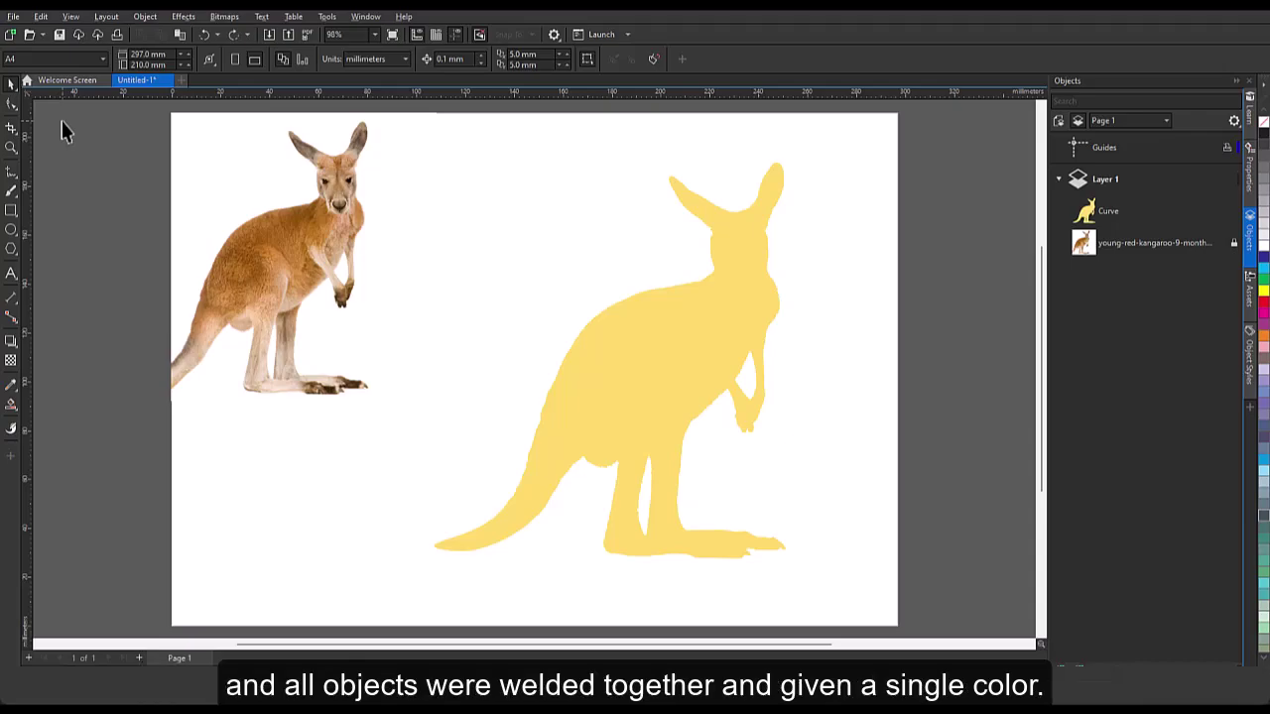
- Select all nodes of the yellow kangaroo curve with the Shape tool and apply Reduce Nodes
click(12, 103)
click(680, 338)
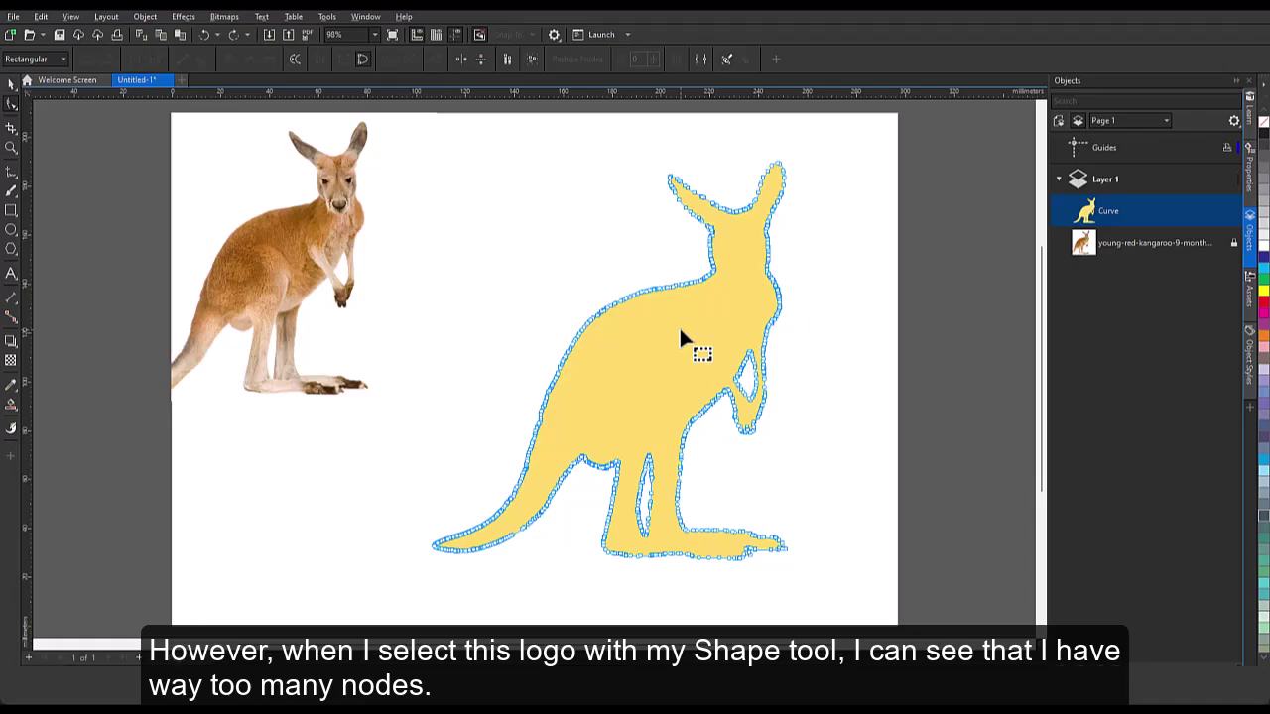
click(531, 61)
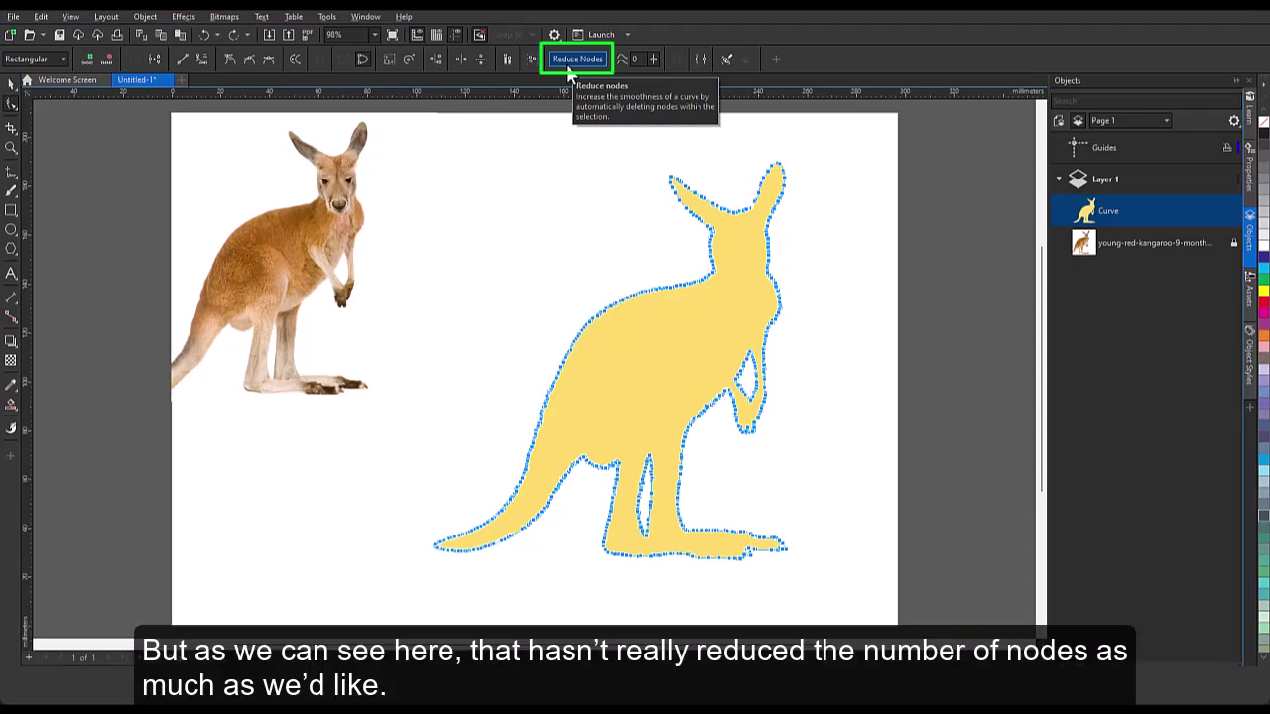
click(568, 67)
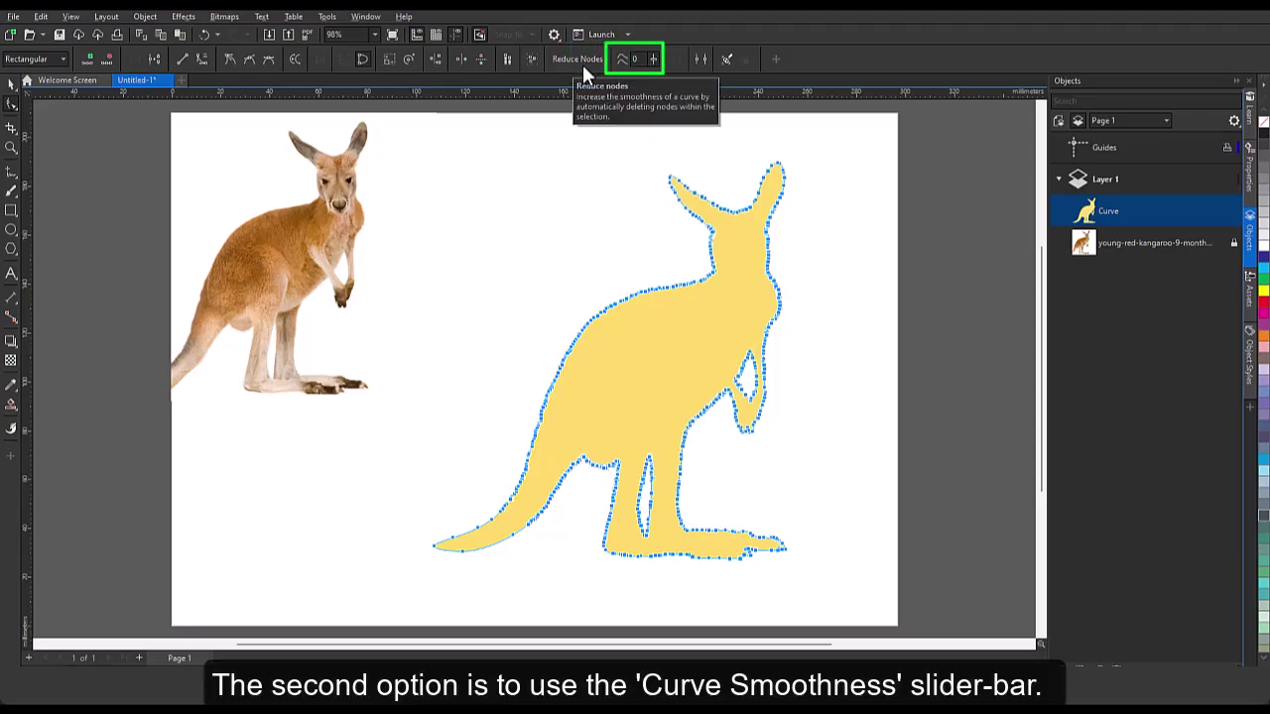
- Try a Curve Smoothness of 66 on the kangaroo's nodes and undo the smoothing
drag(655, 62, 693, 61)
click(655, 62)
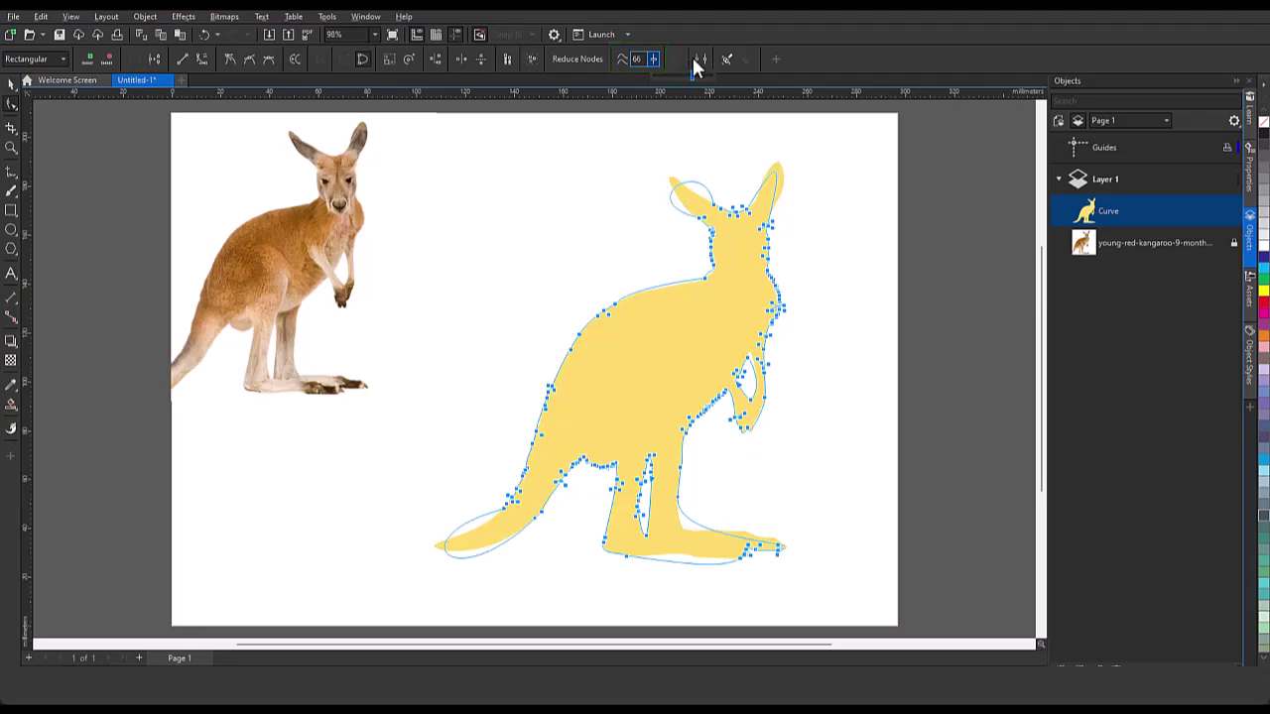
click(203, 34)
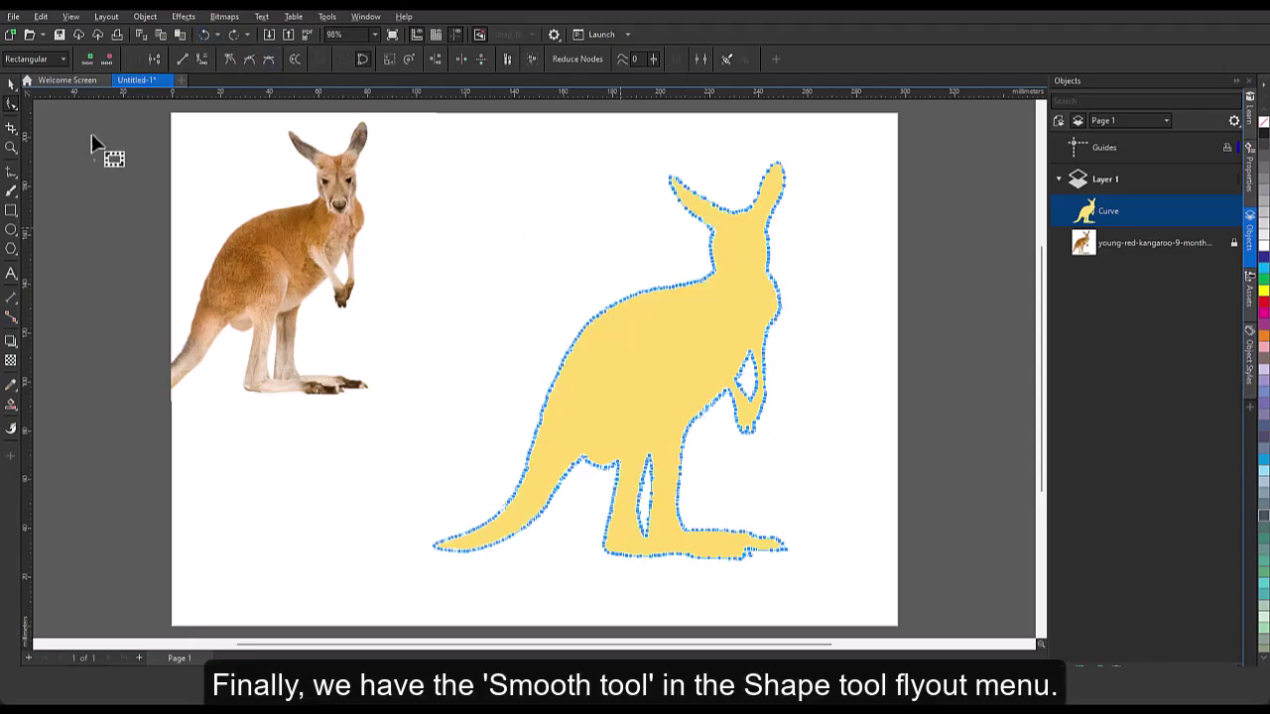
- Use the Smooth tool with a nib size of about 43.8 mm to smooth the kangaroo's outline
click(12, 107)
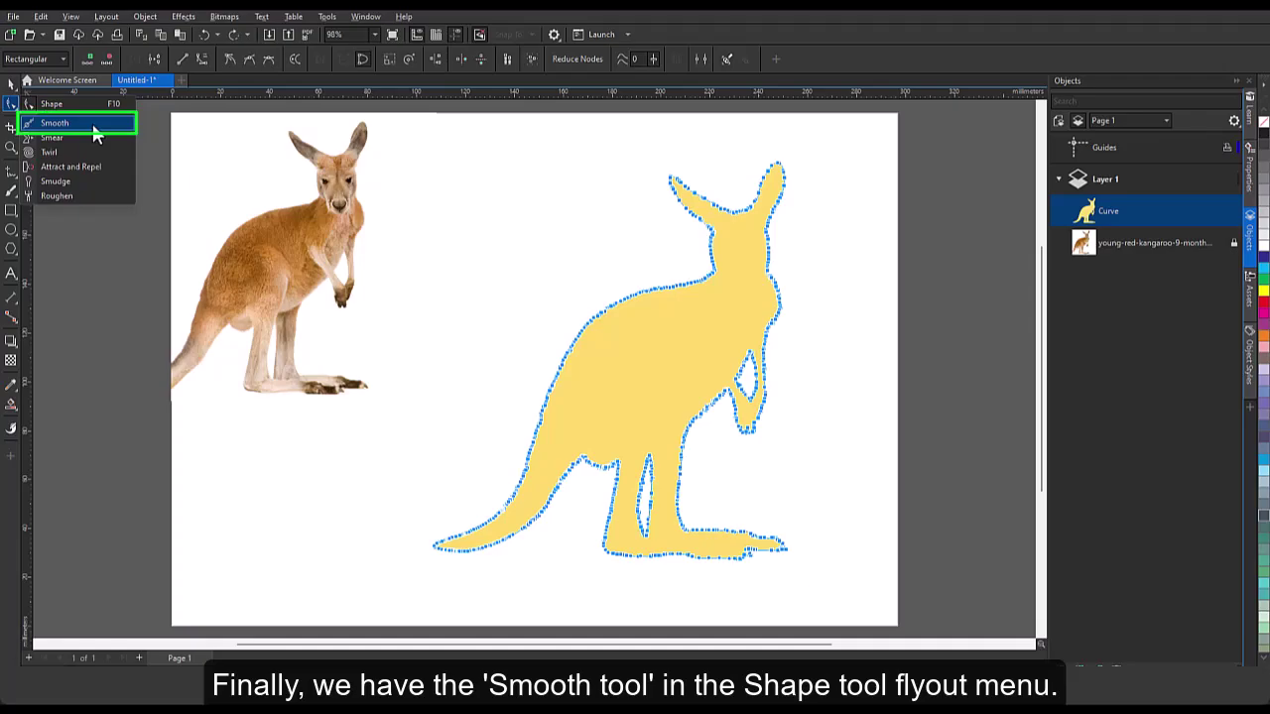
click(93, 123)
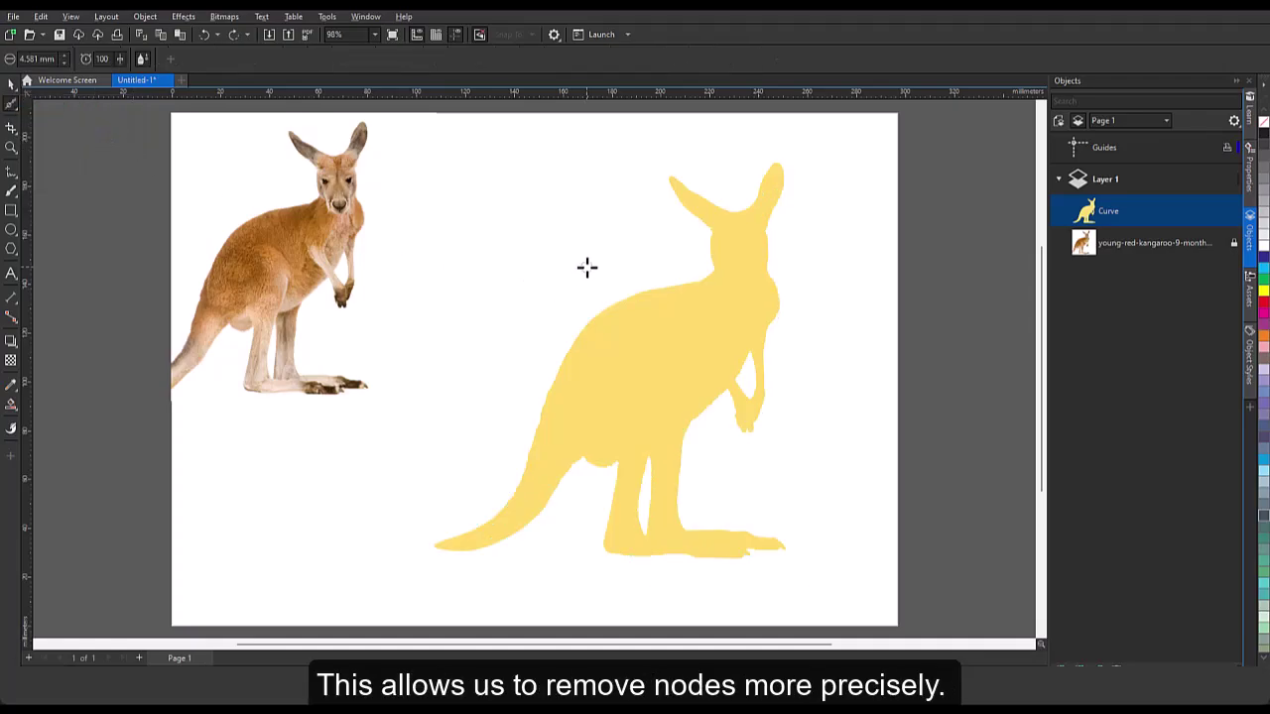
drag(567, 218, 601, 254)
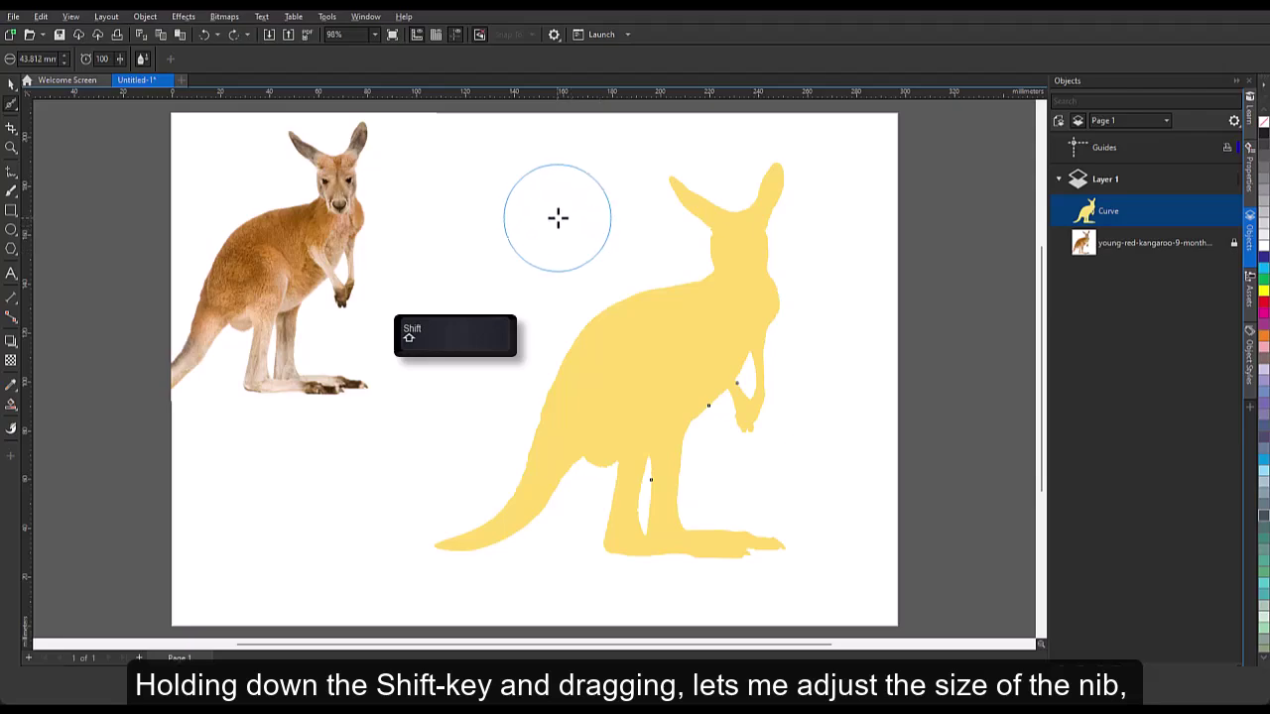
mouse_move(555, 218)
mouse_down()
mouse_move(569, 212)
mouse_move(535, 214)
mouse_move(555, 217)
mouse_up()
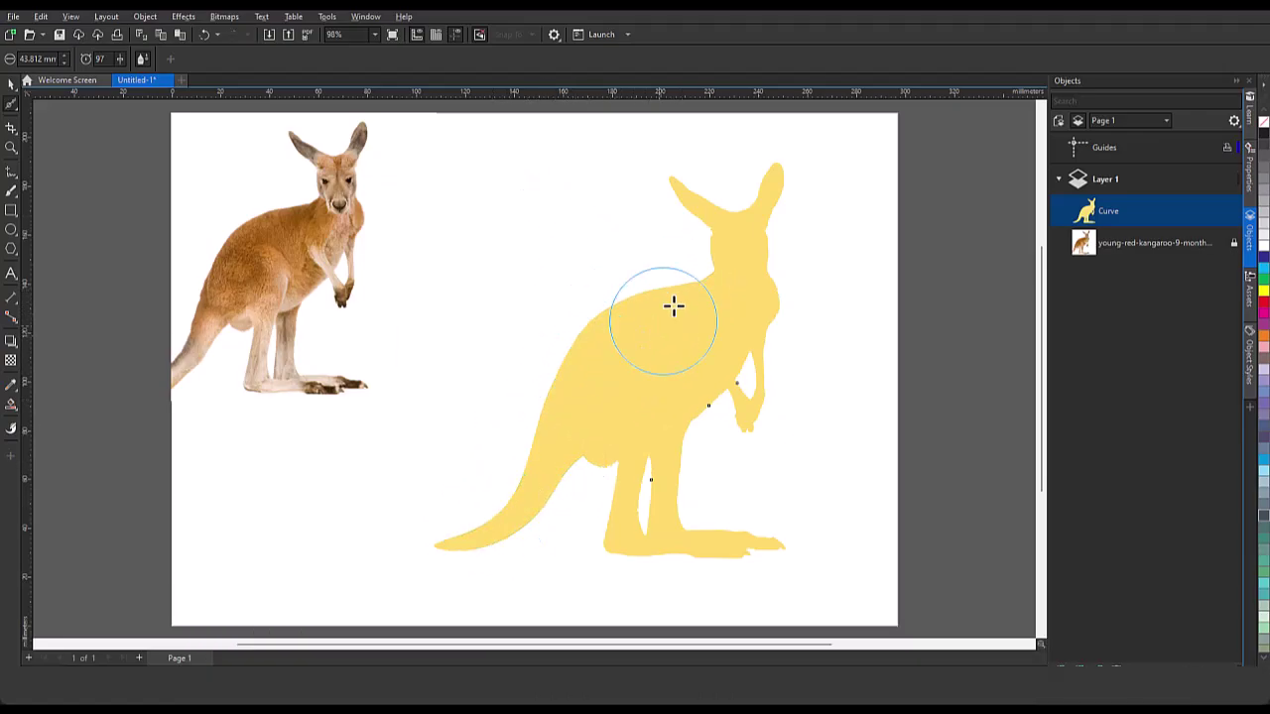
- Smooth the kangaroo's head, chest and leg outline with further strokes of the large nib
scroll(704, 258, up, 3)
mouse_move(738, 211)
mouse_down()
mouse_move(742, 273)
mouse_move(842, 257)
mouse_move(850, 371)
mouse_up()
scroll(799, 433, down, 3)
scroll(745, 448, up, 3)
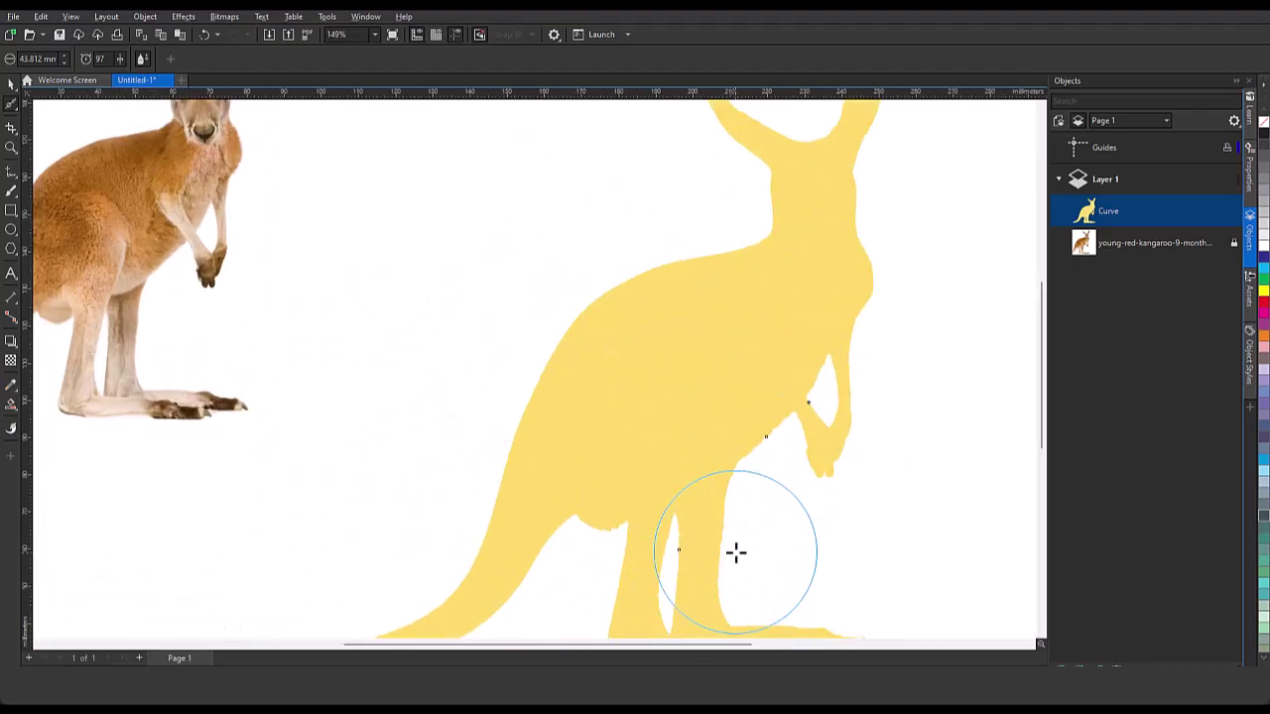
mouse_move(726, 493)
mouse_down()
mouse_move(731, 427)
mouse_move(708, 569)
mouse_move(558, 482)
mouse_move(554, 499)
mouse_up()
- Reduce the Smooth tool's nib size to about 14.9 mm and smooth the kangaroo's arm and the gap beside it
drag(249, 377, 289, 341)
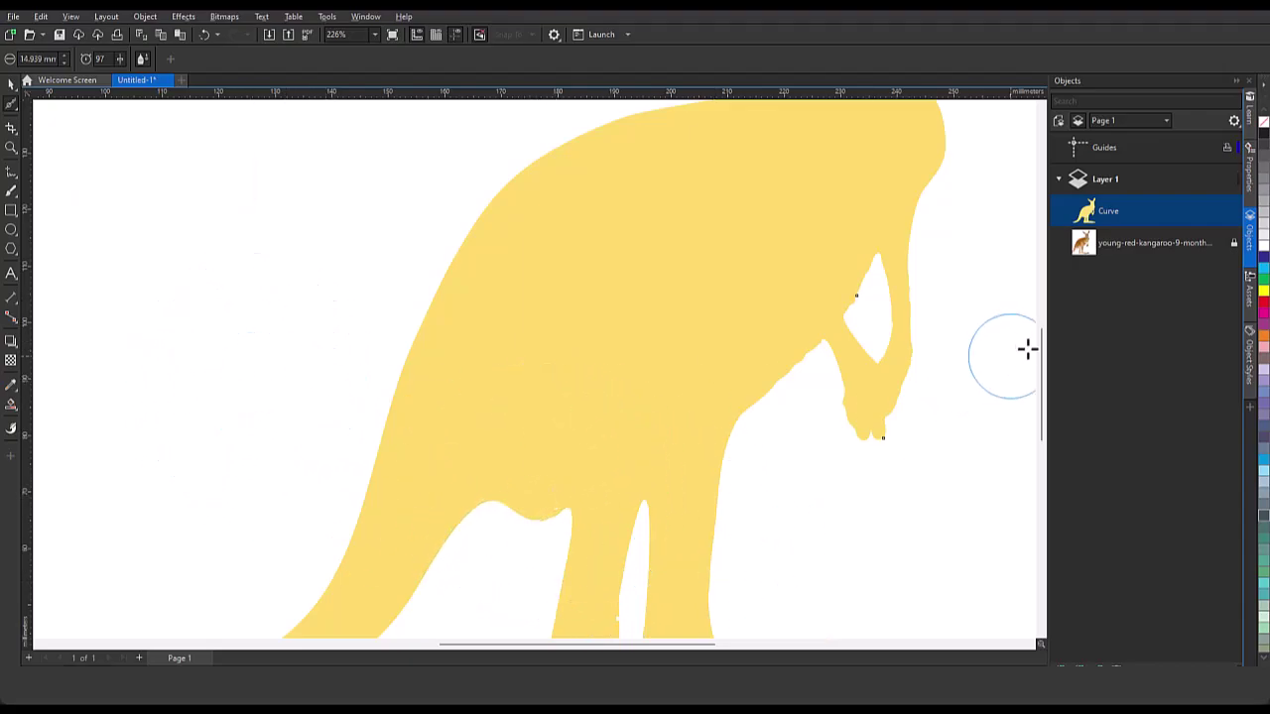
scroll(822, 247, down, 3)
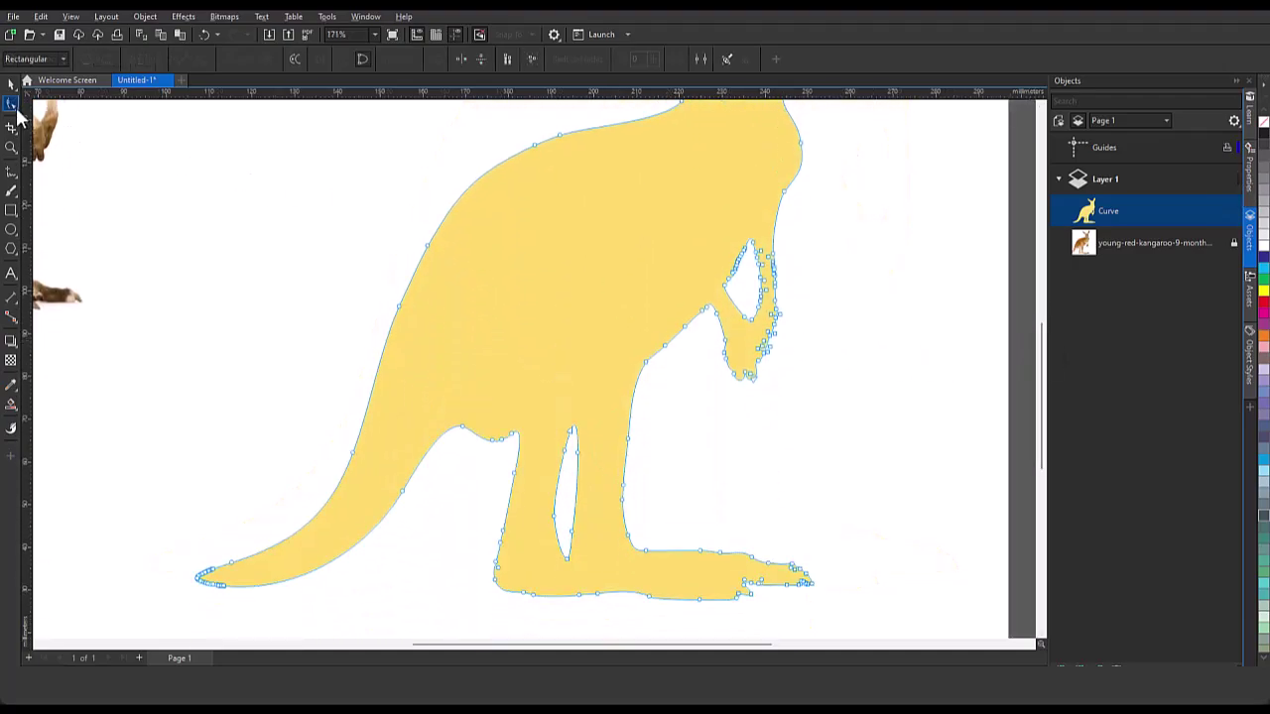
click(15, 106)
click(55, 124)
mouse_move(763, 235)
mouse_down()
mouse_move(764, 306)
mouse_move(725, 259)
mouse_move(731, 337)
mouse_move(742, 331)
mouse_up()
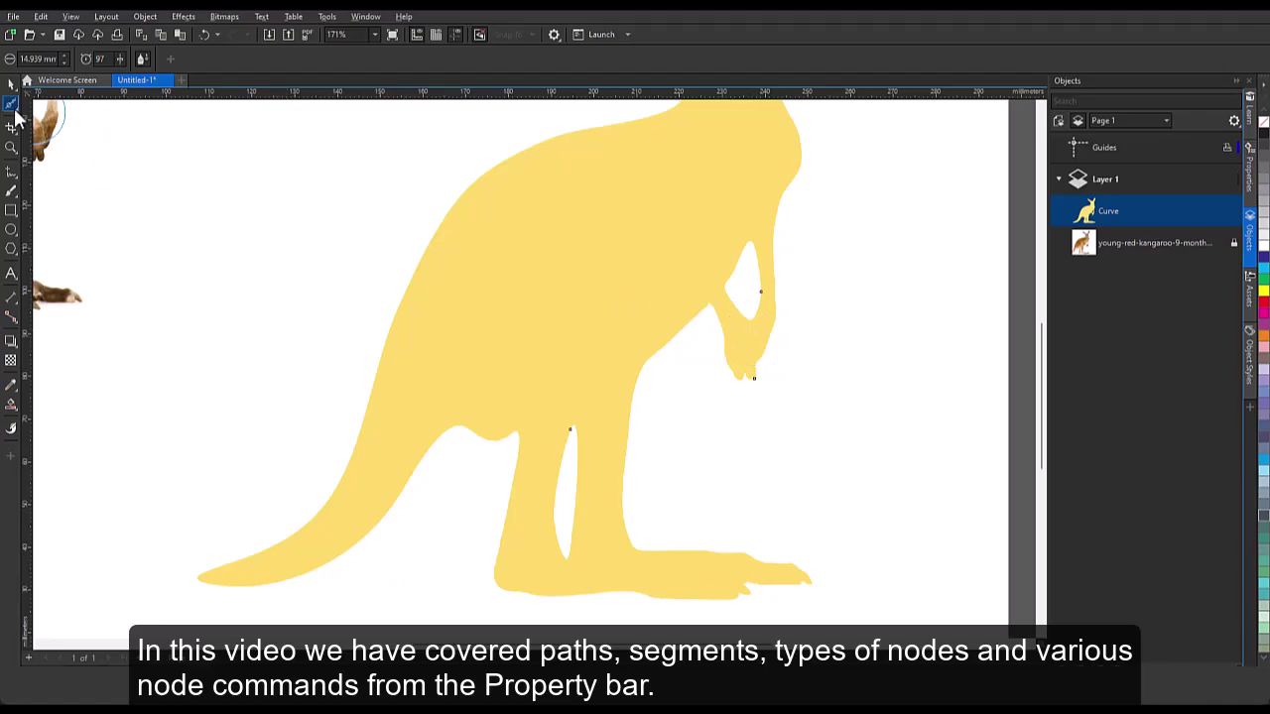
- Check the kangaroo's remaining nodes with the Shape tool, and smooth the arm and paw again with the Smooth tool
click(14, 104)
click(52, 105)
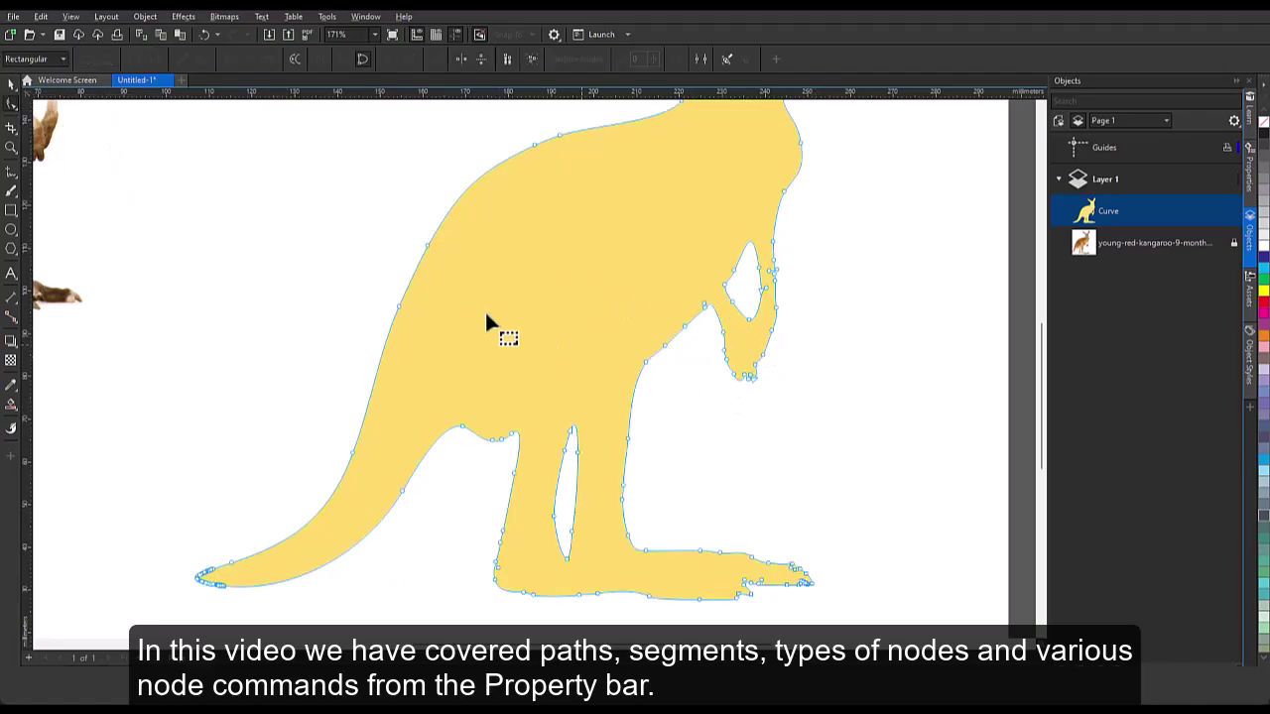
click(15, 104)
click(55, 122)
mouse_move(799, 265)
mouse_down()
mouse_move(771, 239)
mouse_move(756, 358)
mouse_move(713, 349)
mouse_up()
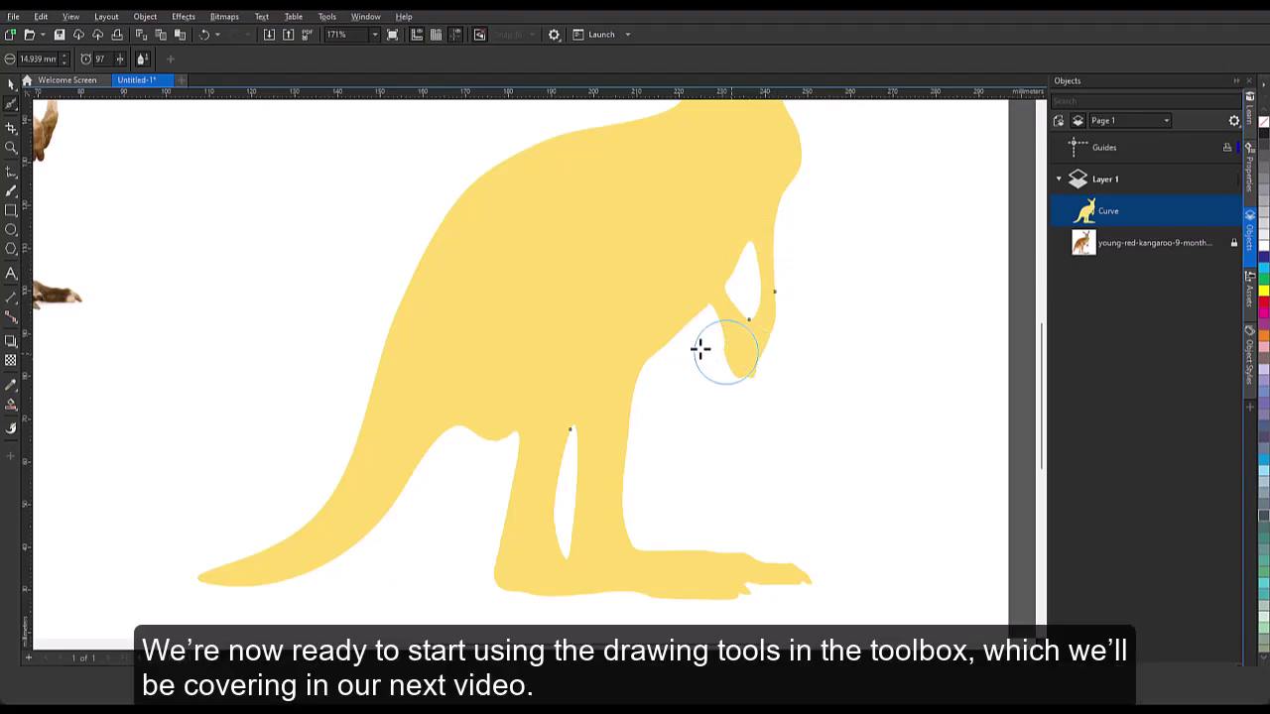
drag(1041, 350, 1041, 310)
click(374, 33)
click(356, 79)
key(space)
click(862, 274)
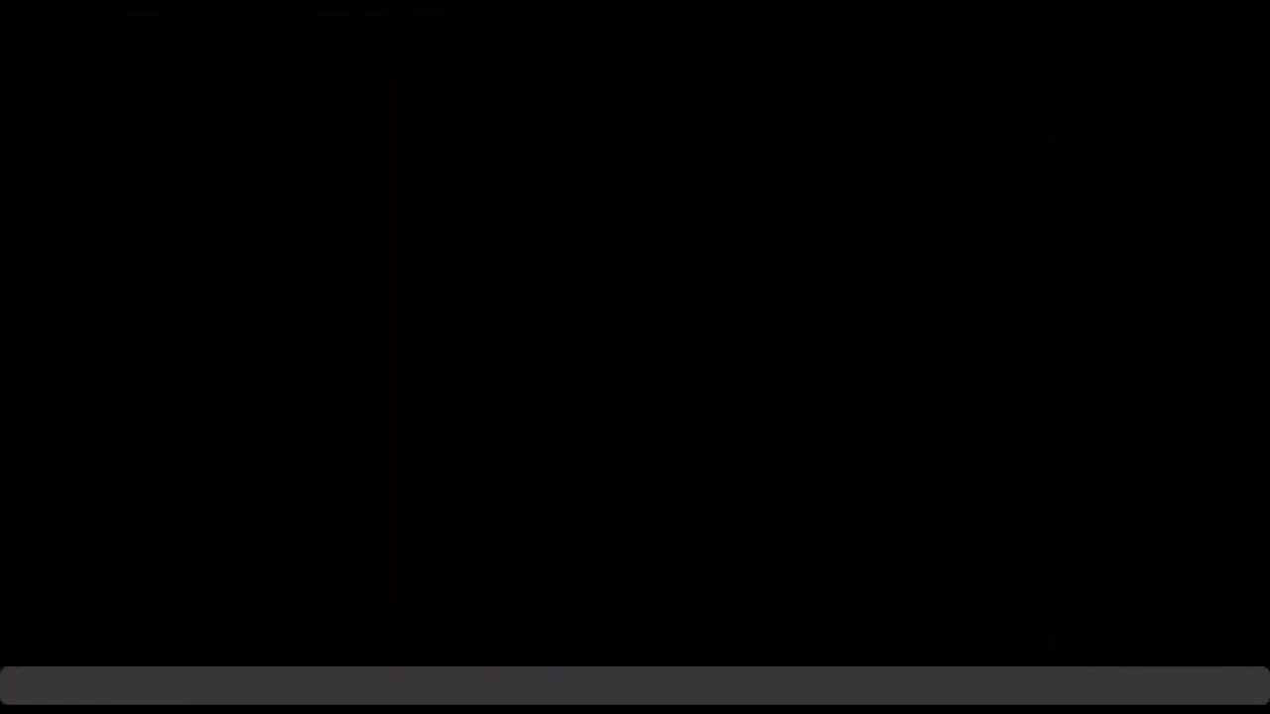